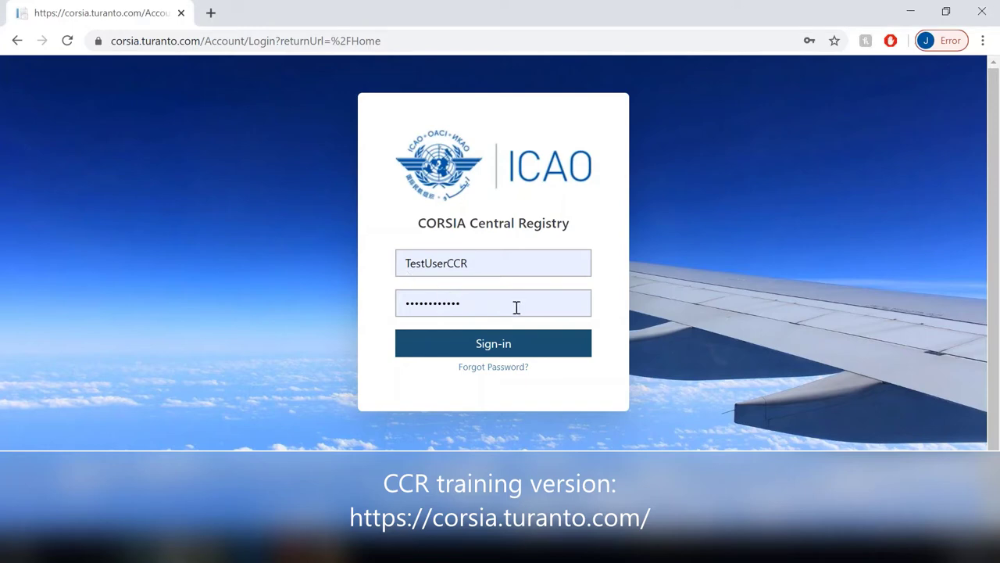
Step: Sign in and scroll the Home page down to the Report CO2 Emissions sidebar item
left_click(497, 352)
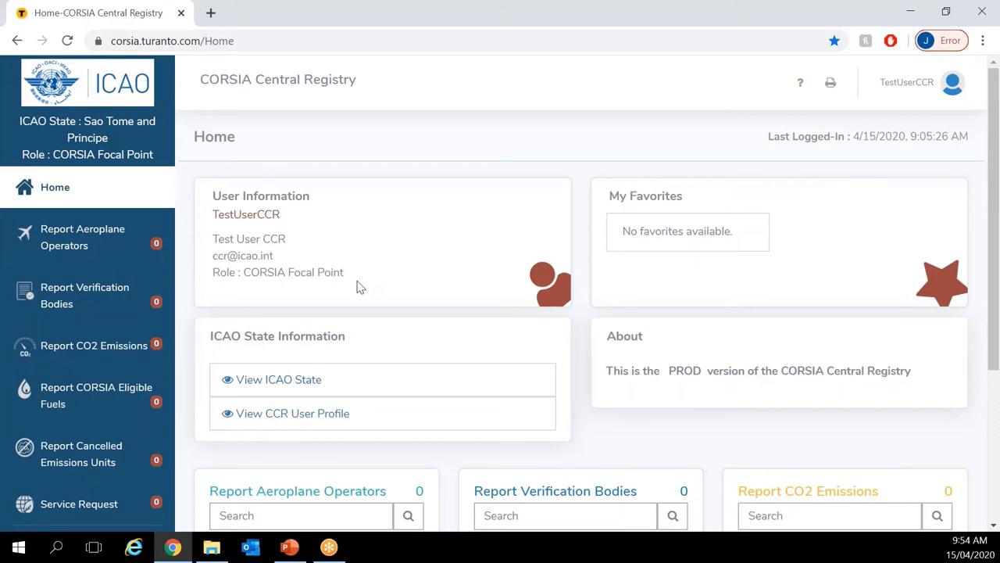
scroll(355, 314, "down", 1)
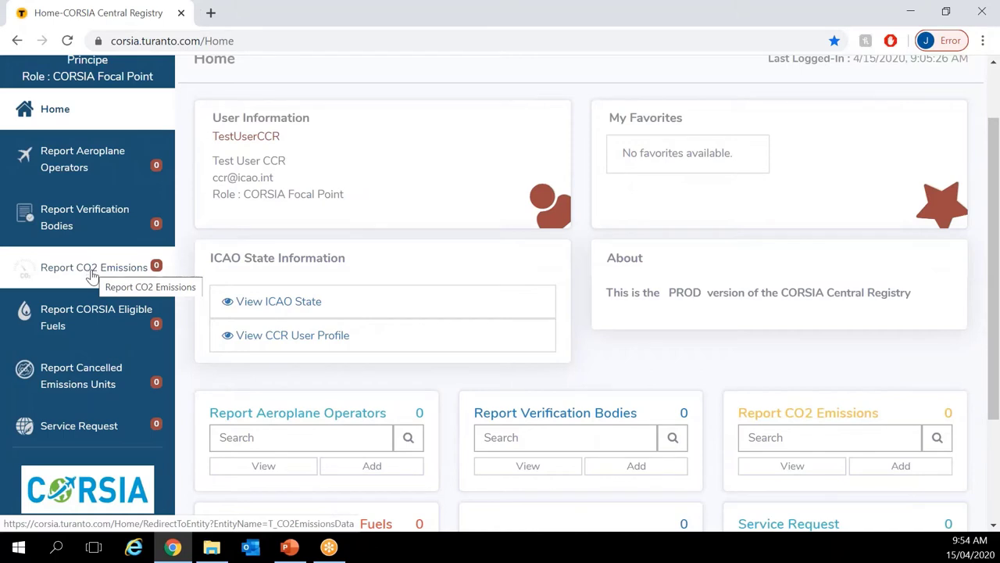
Step: From the Report CO2 Emissions list, Quick Add a new report with reporting year 2019
left_click(93, 275)
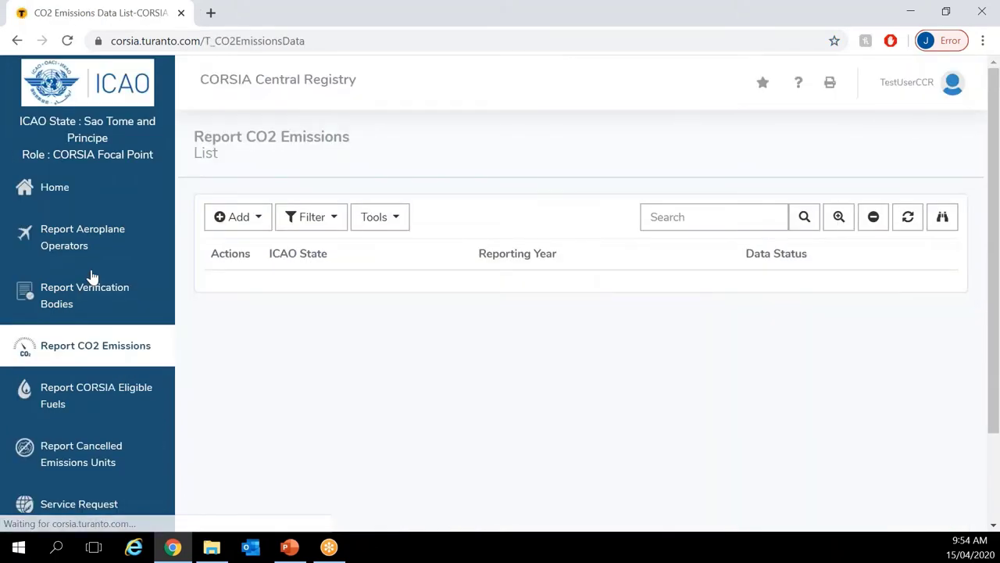
key("alt+Tab")
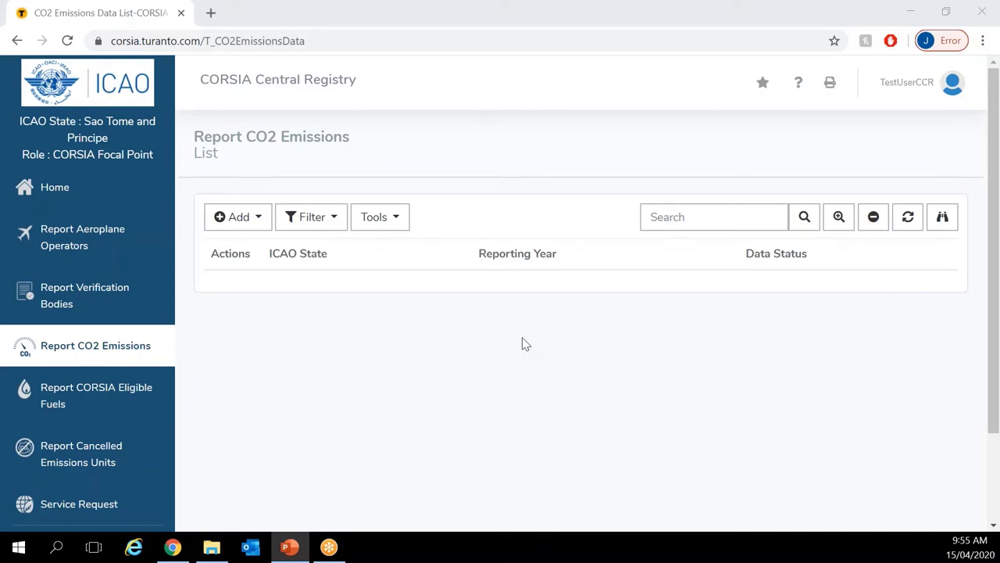
left_click(244, 219)
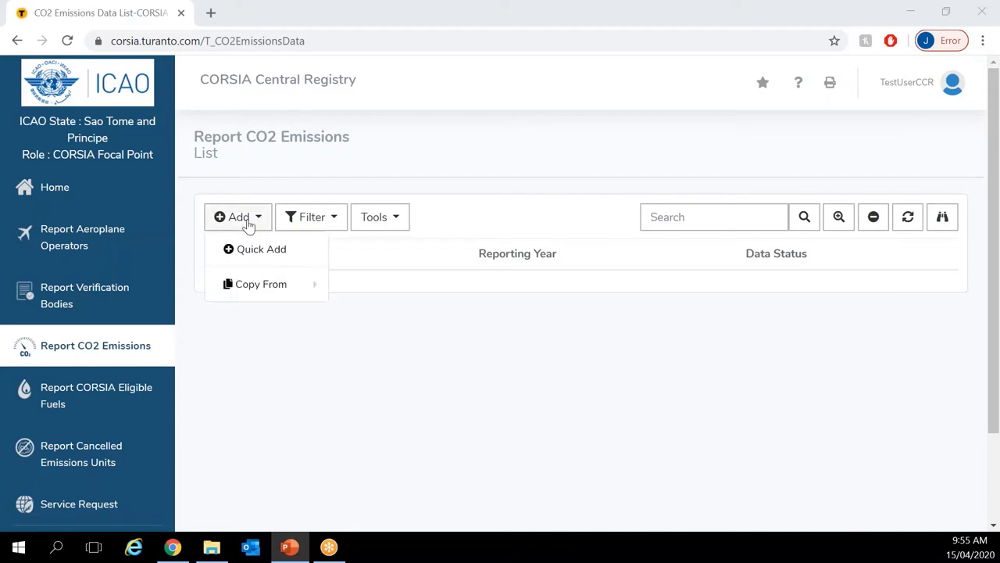
left_click(247, 250)
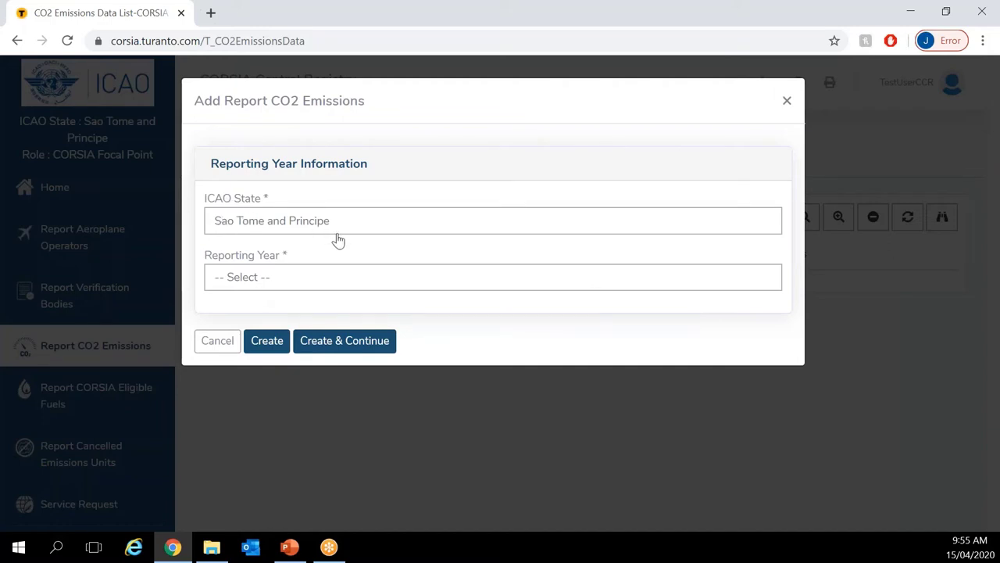
left_click(362, 286)
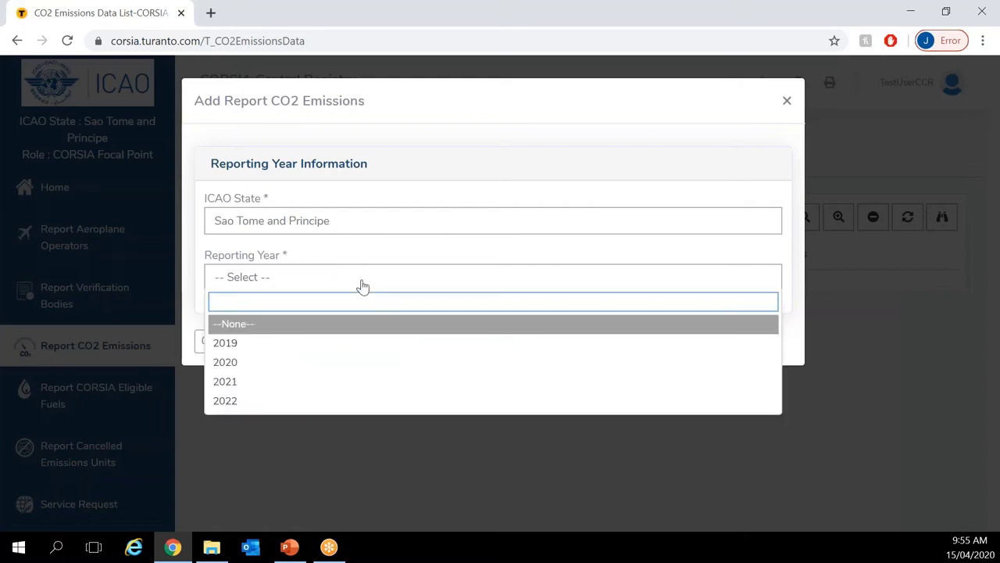
left_click(289, 348)
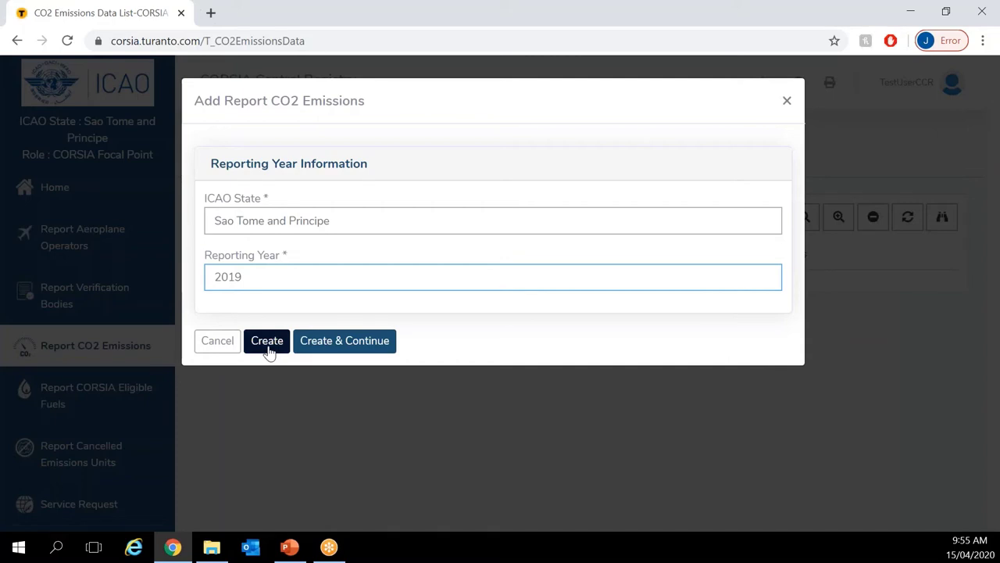
left_click(267, 343)
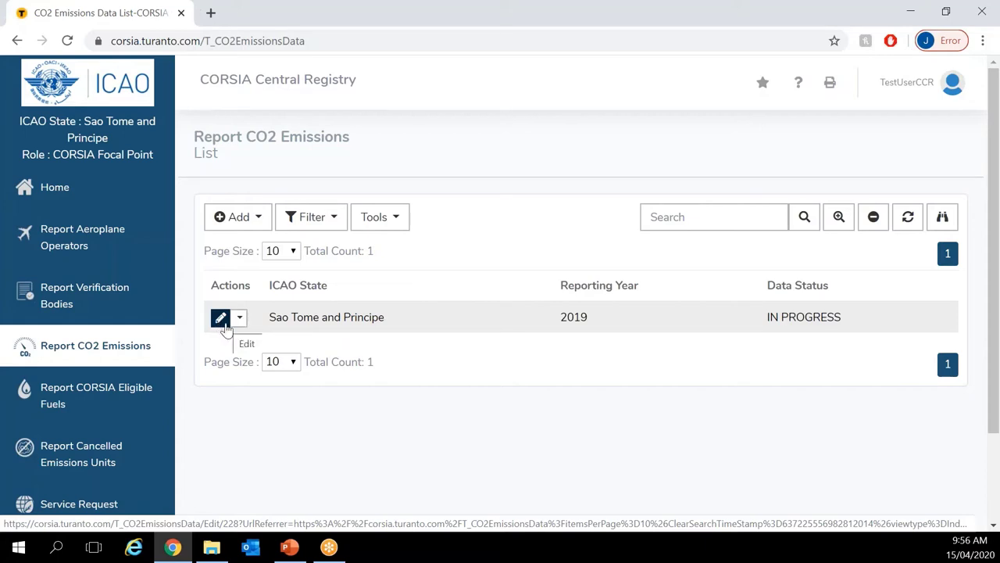
Step: Open the 2019 report for editing and scroll through its Details tab, returning to the top
left_click(221, 318)
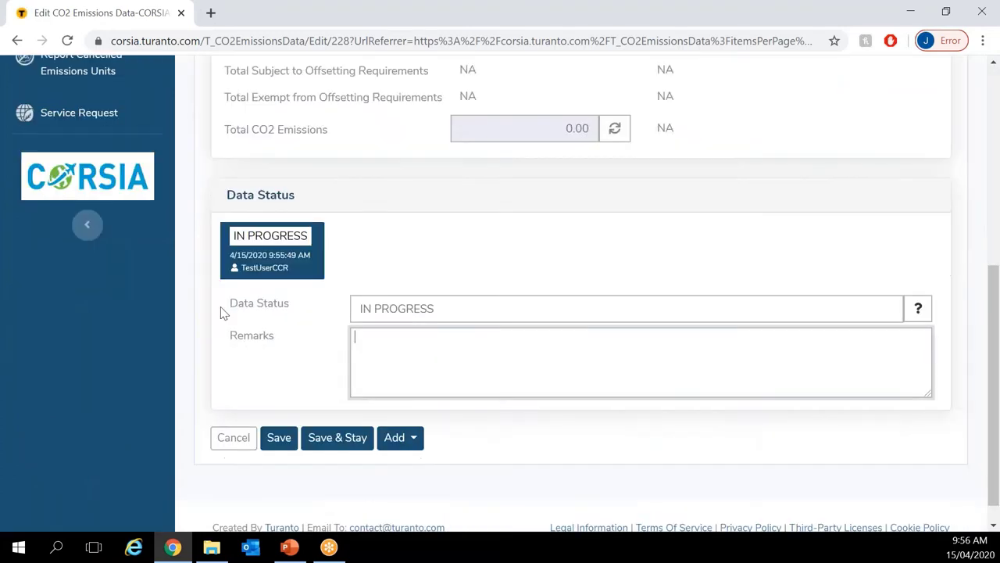
scroll(215, 315, "up", 1)
scroll(214, 315, "up", 1)
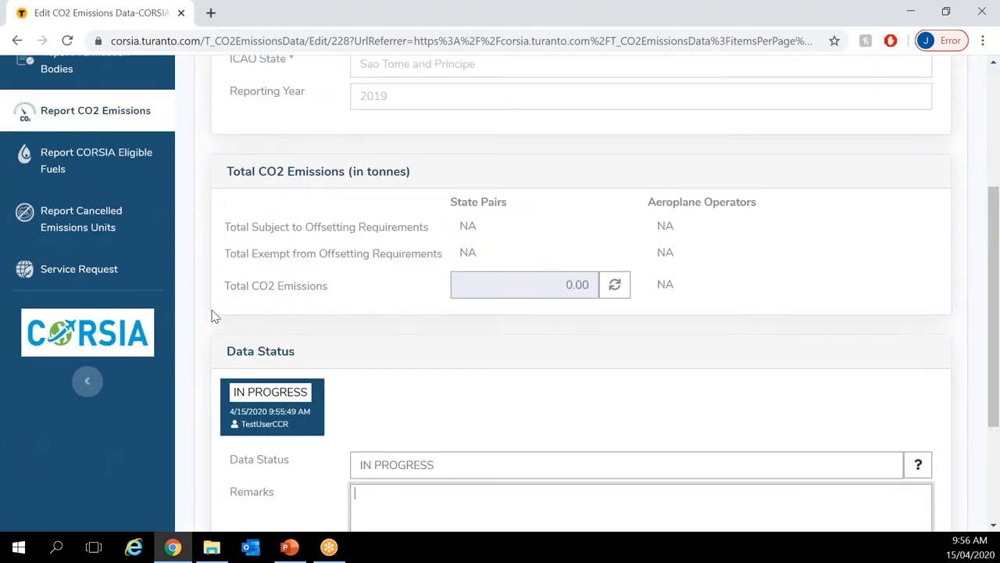
scroll(214, 314, "up", 1)
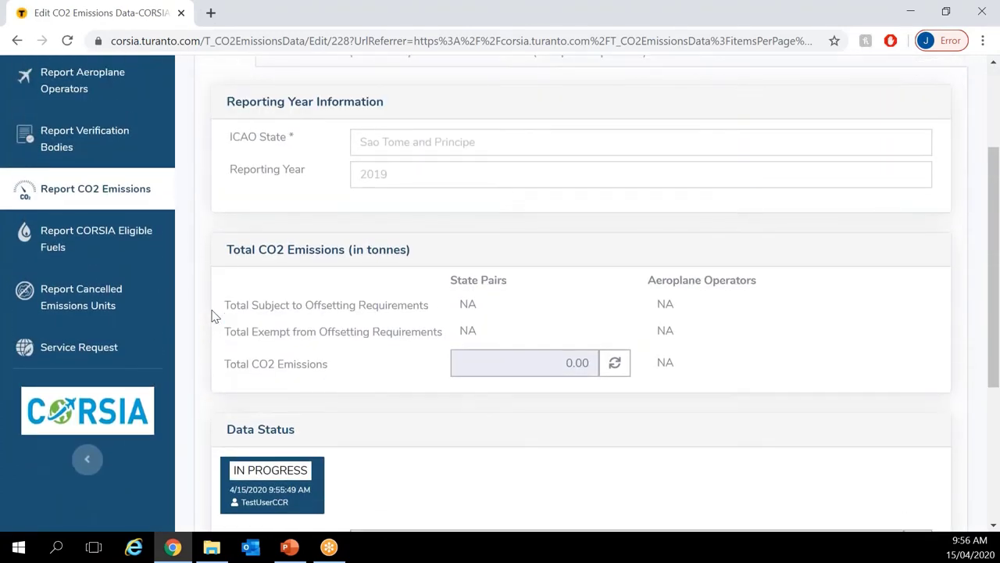
scroll(216, 315, "up", 2)
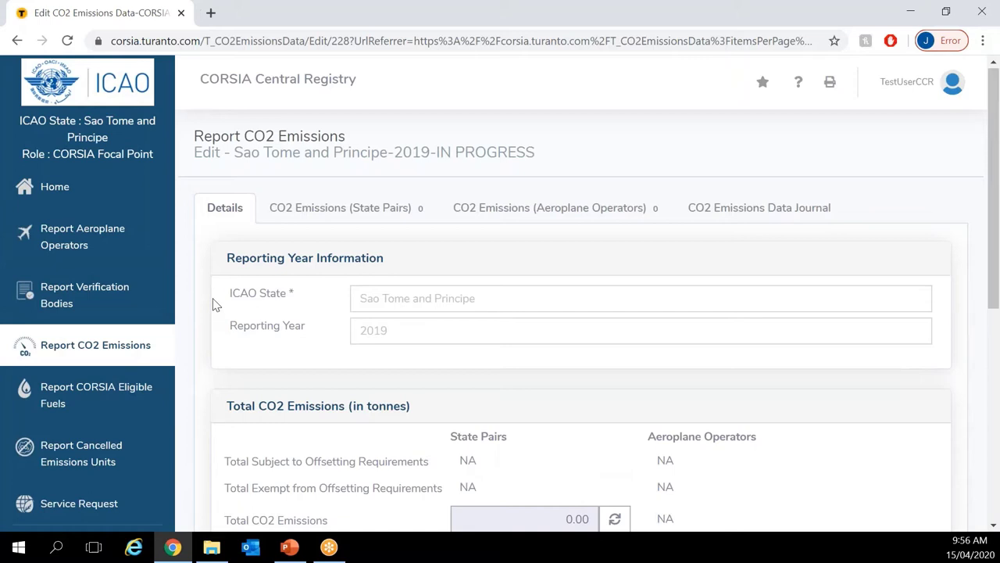
scroll(216, 304, "down", 1)
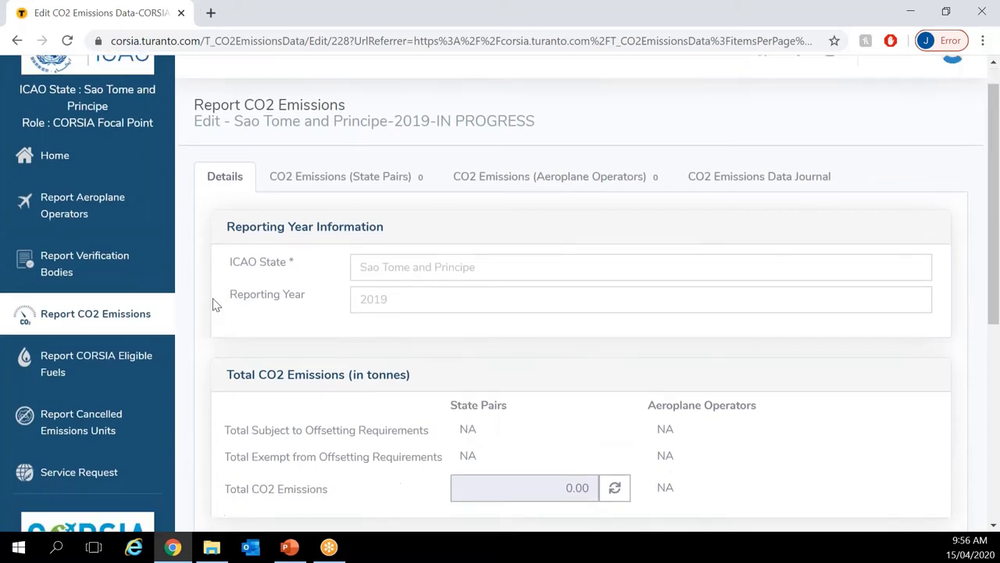
scroll(216, 305, "down", 1)
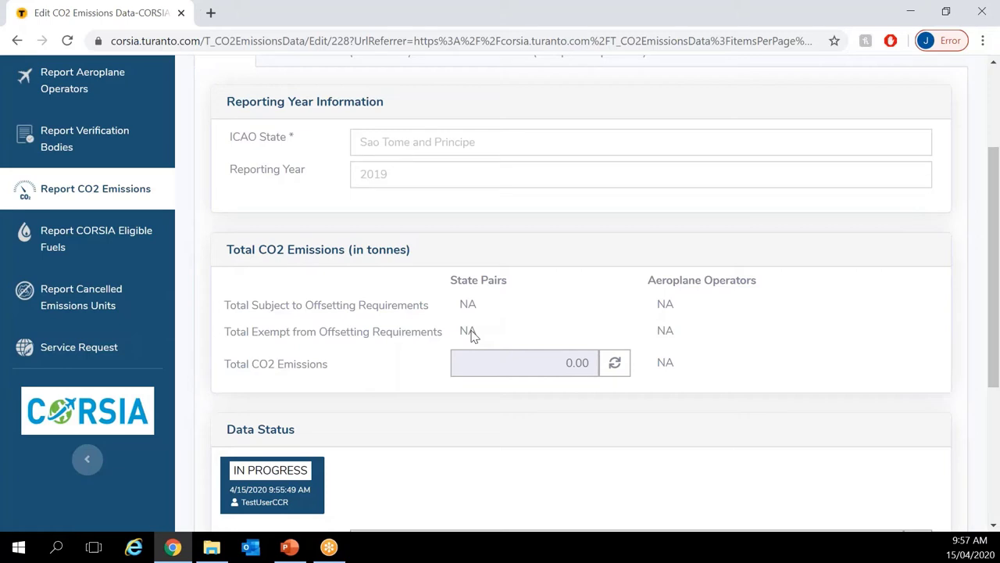
scroll(471, 335, "down", 1)
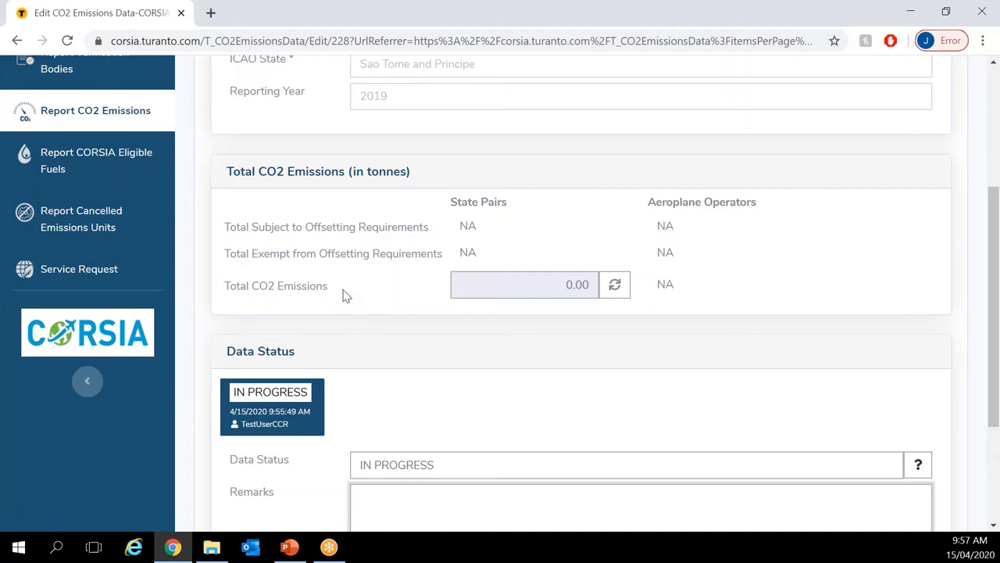
scroll(347, 295, "down", 1)
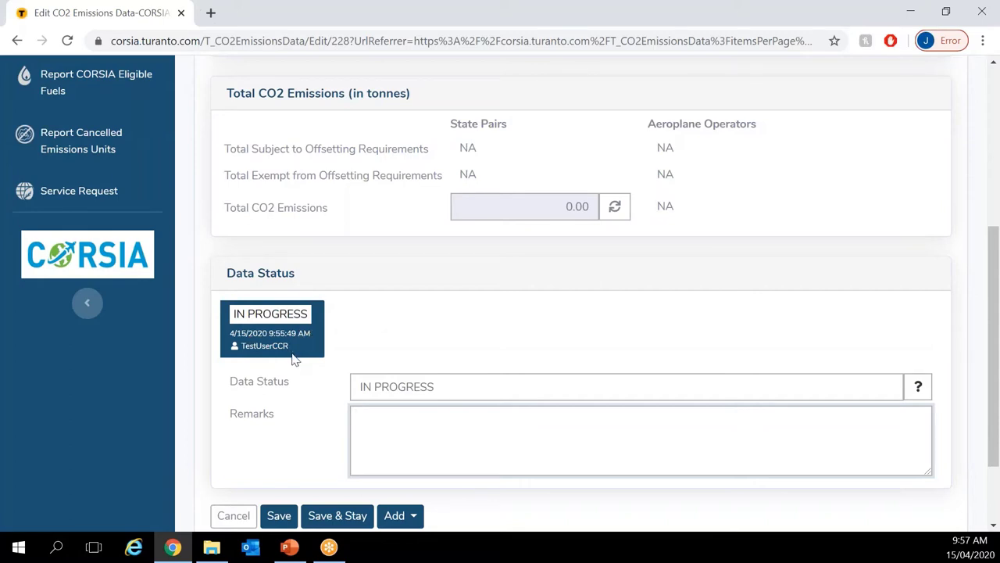
scroll(294, 360, "up", 1)
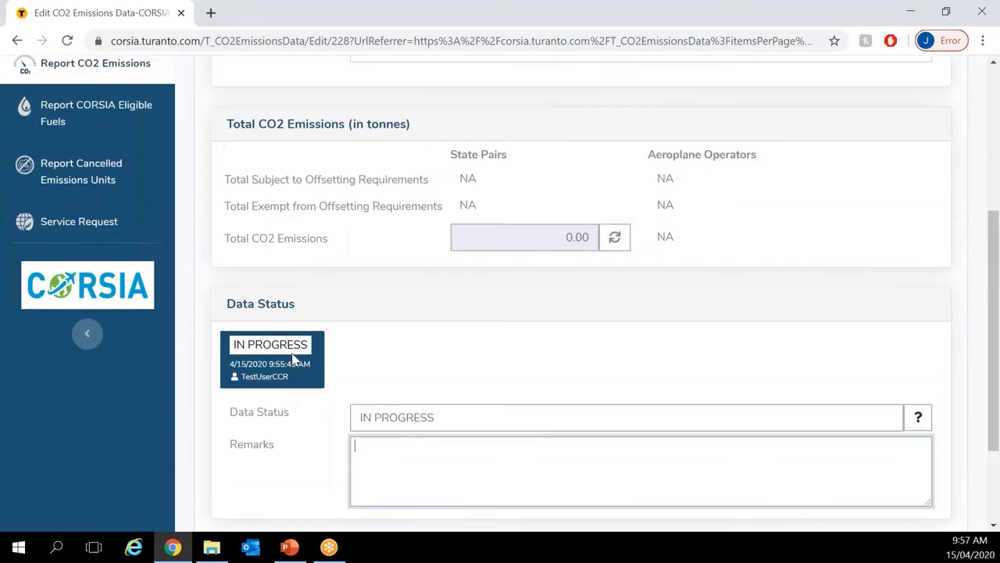
scroll(295, 360, "up", 2)
scroll(291, 358, "up", 1)
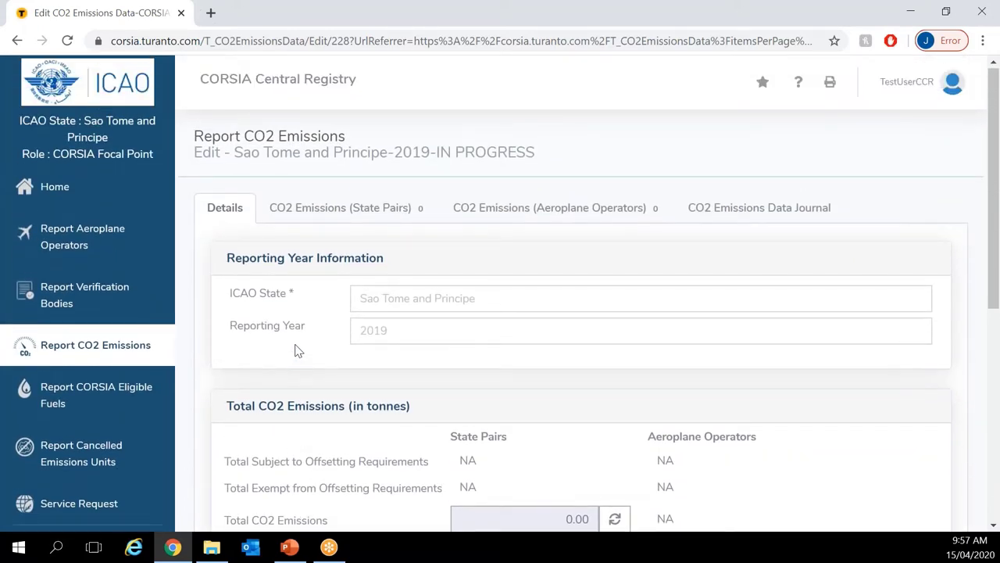
Step: View the empty CO2 Emissions (State Pairs) list, then the empty Aeroplane Operators list
left_click(375, 213)
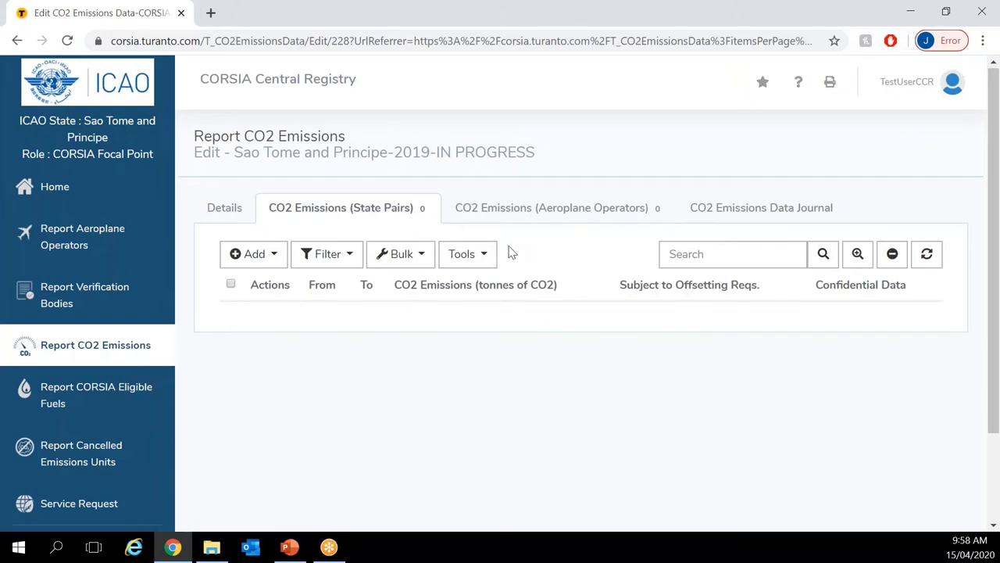
left_click(547, 209)
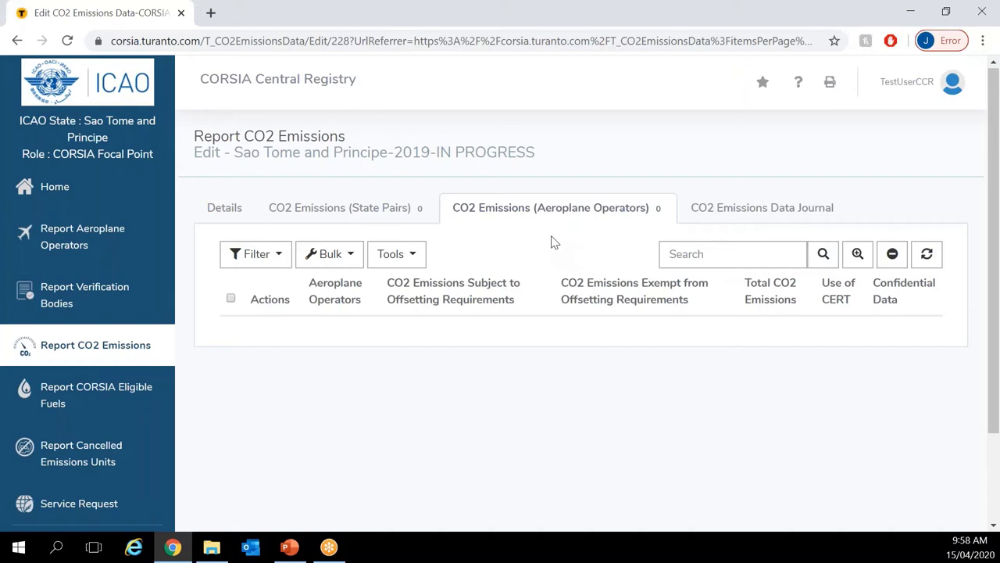
Step: Open the CO2 Emissions Data Journal and scroll through its Added and View entries
left_click(772, 208)
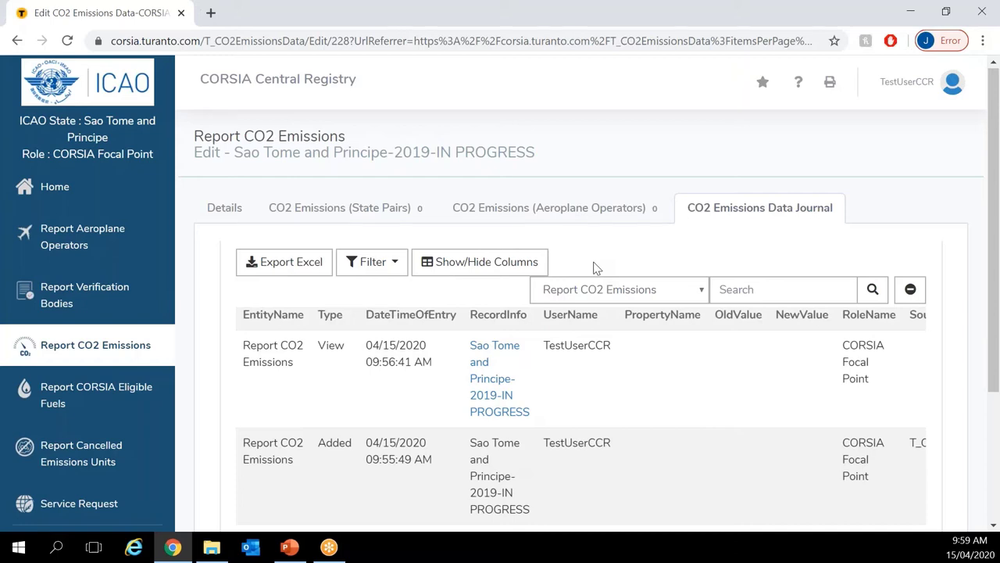
scroll(596, 273, "down", 1)
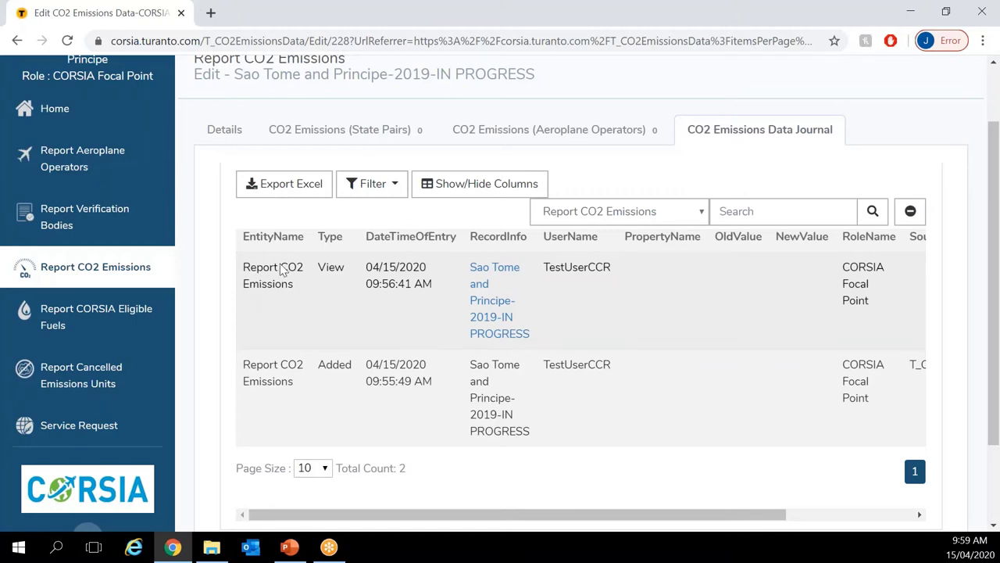
scroll(282, 268, "up", 1)
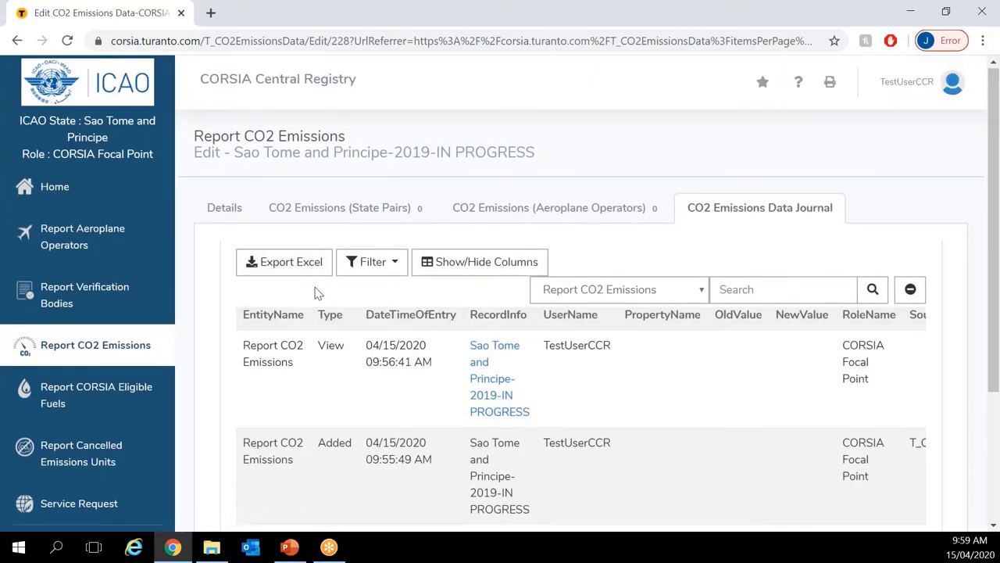
Step: Return to the State Pairs tab and open the Full Add form for a new entry
left_click(333, 215)
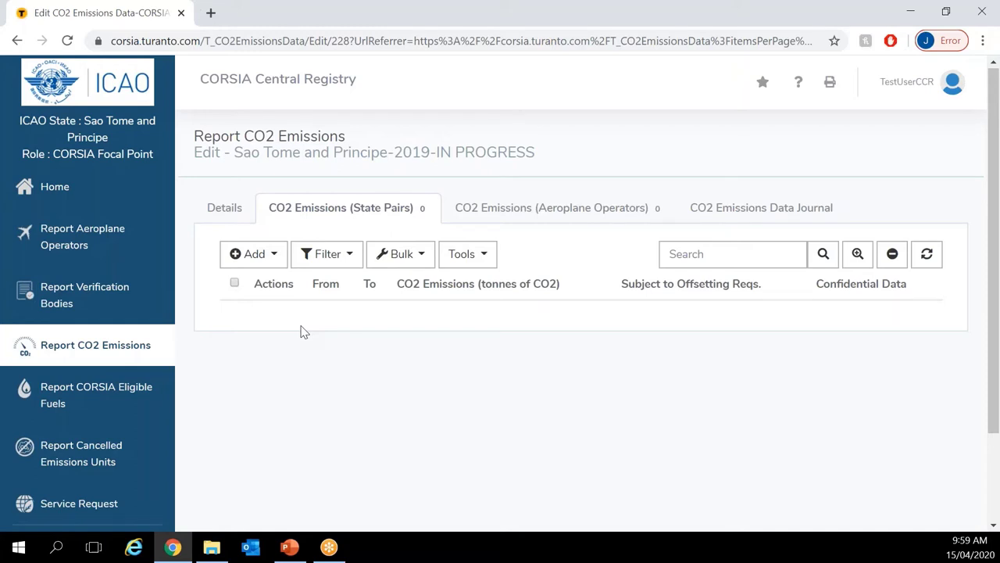
left_click(250, 260)
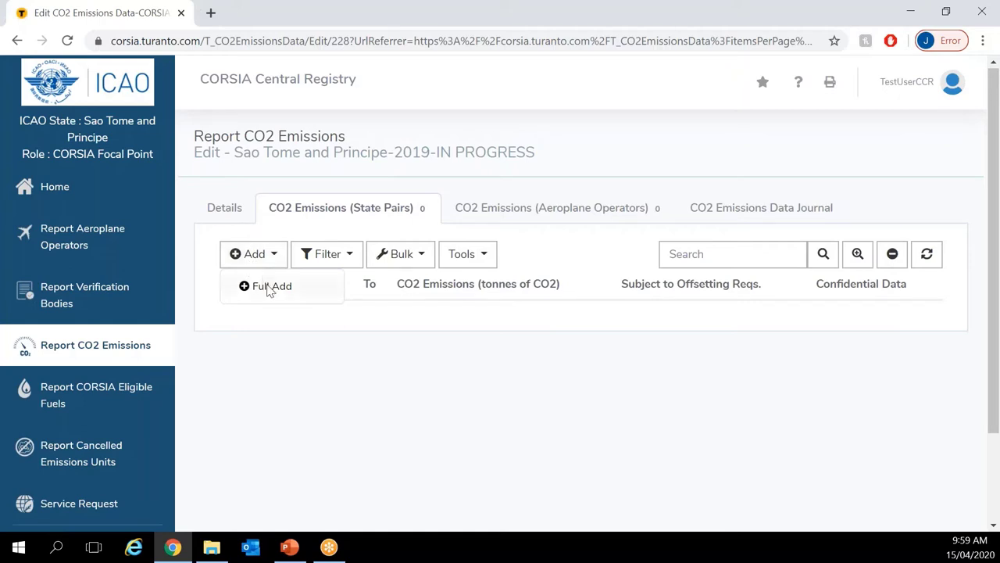
left_click(270, 288)
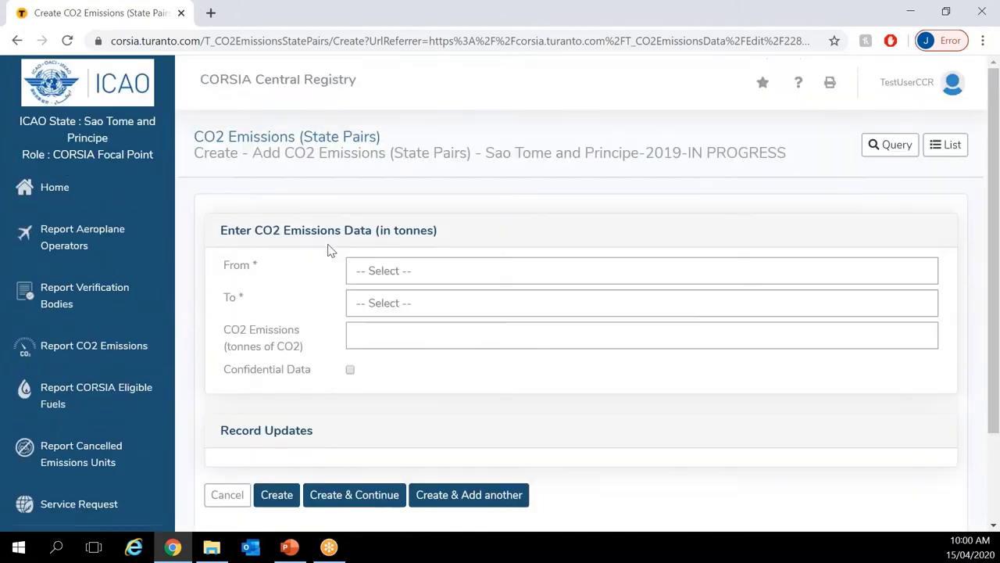
Step: Create a non-confidential State Pairs entry: Sao Tome and Principe to Afghanistan, 1234.56 t CO2
scroll(331, 261, "down", 1)
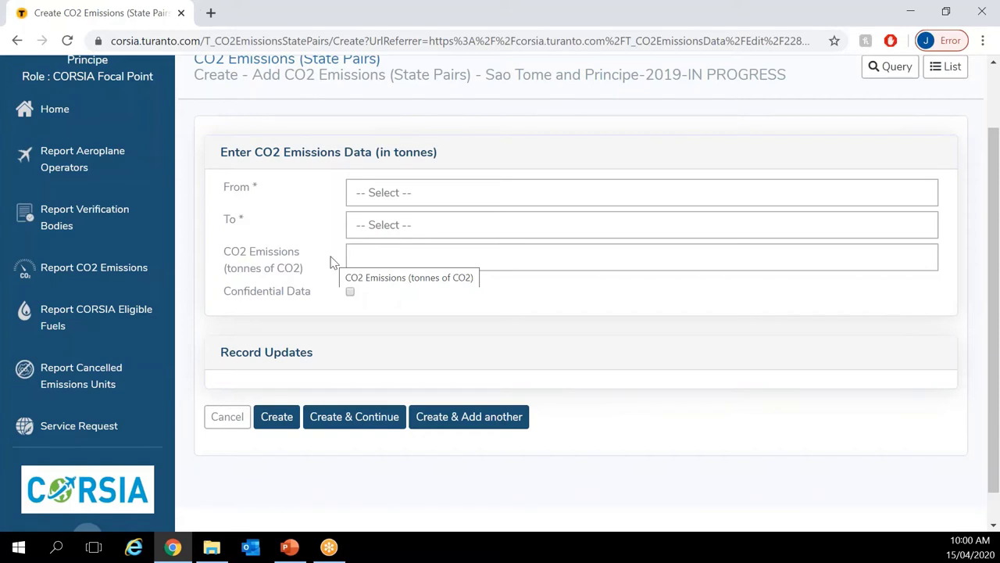
left_click(431, 204)
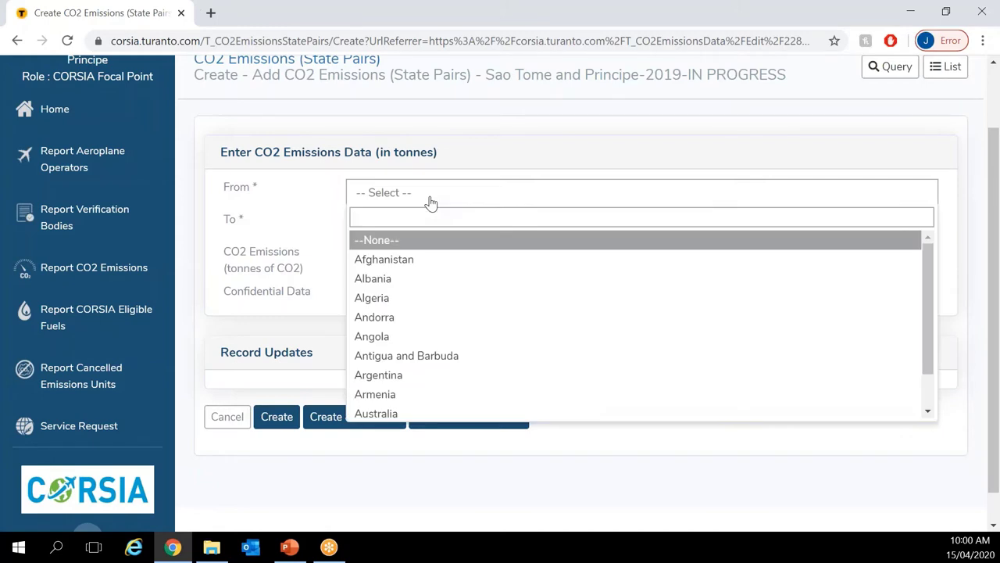
type("sao")
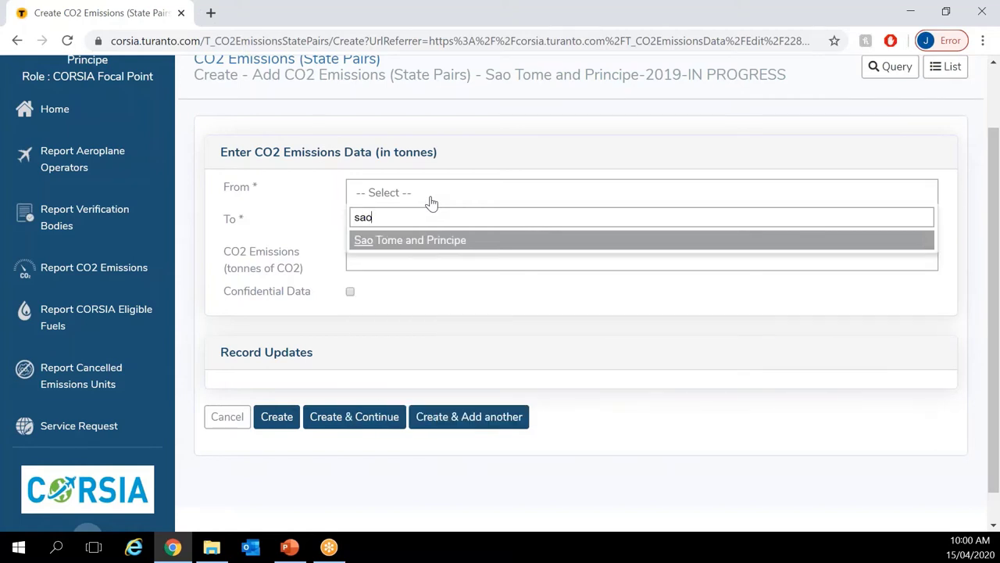
left_click(433, 243)
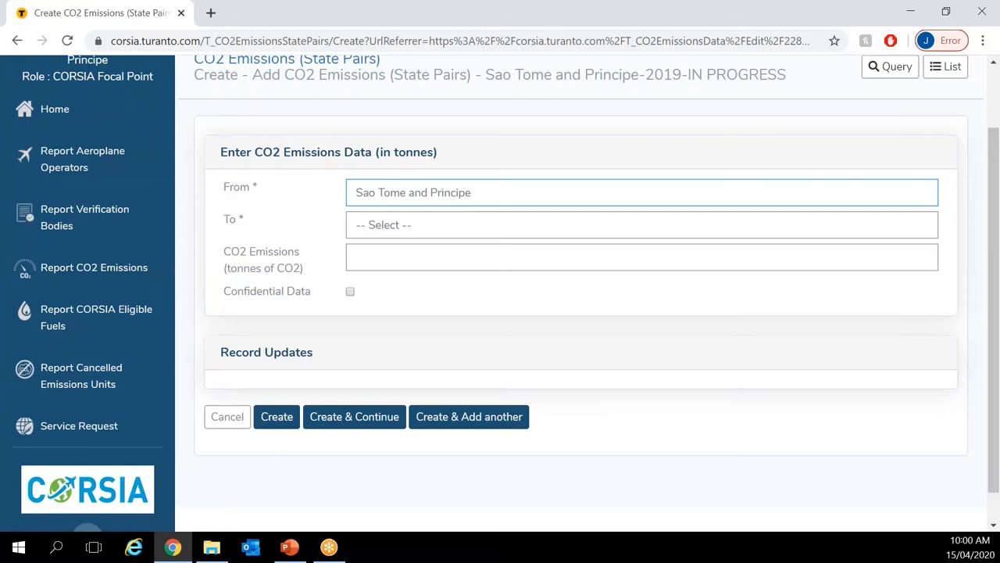
left_click(438, 228)
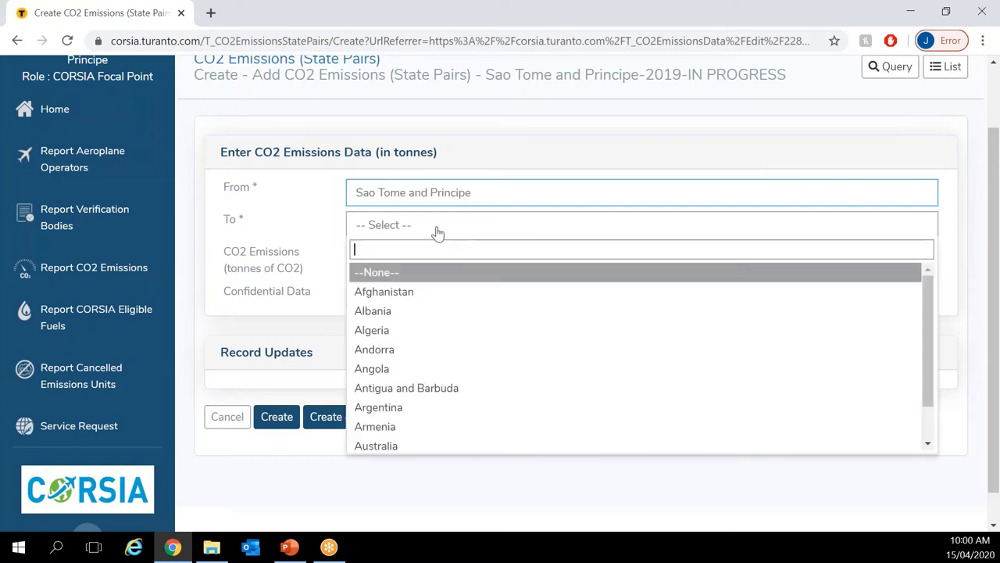
left_click(412, 303)
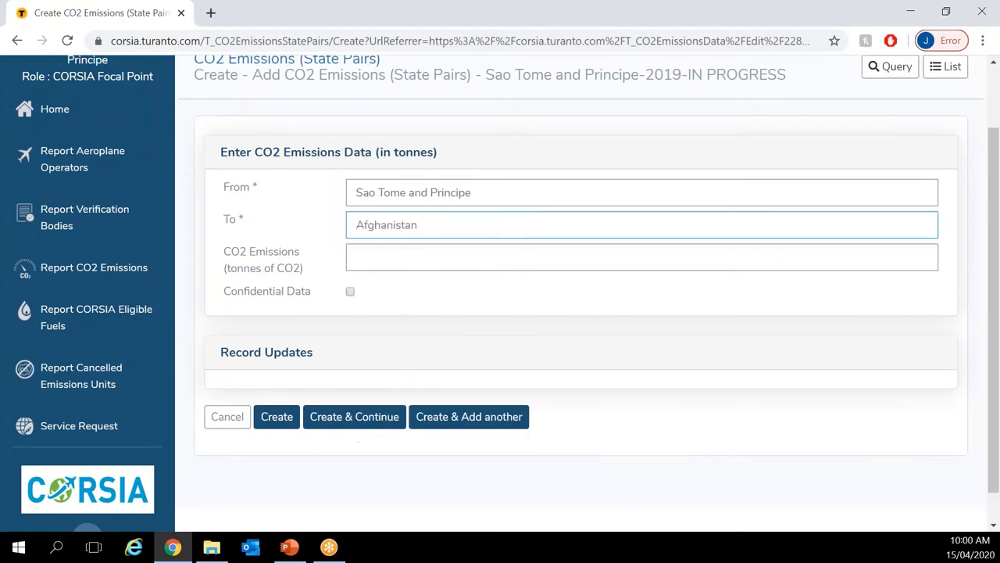
left_click(434, 259)
type("1")
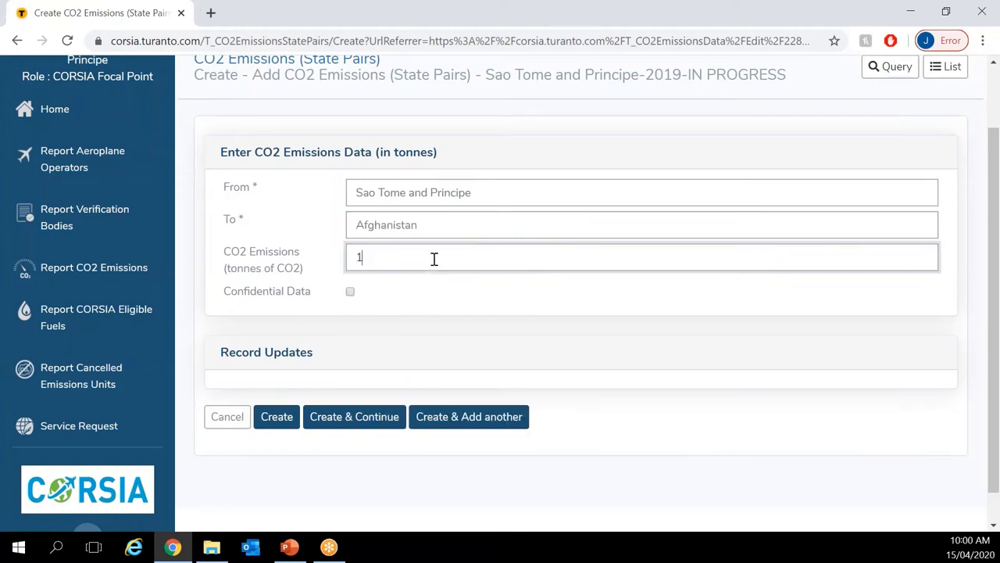
type("234.56")
left_click(432, 284)
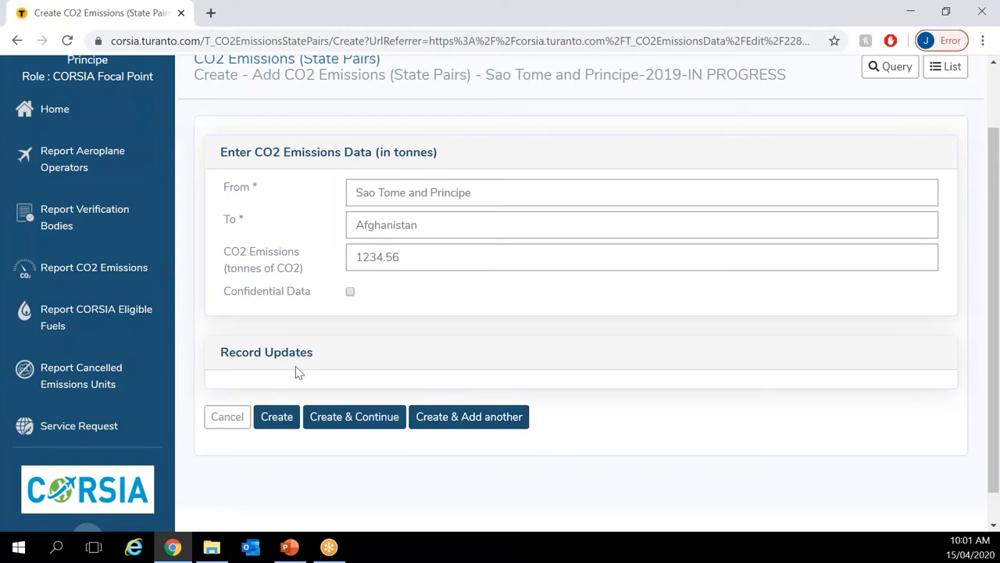
left_click(272, 422)
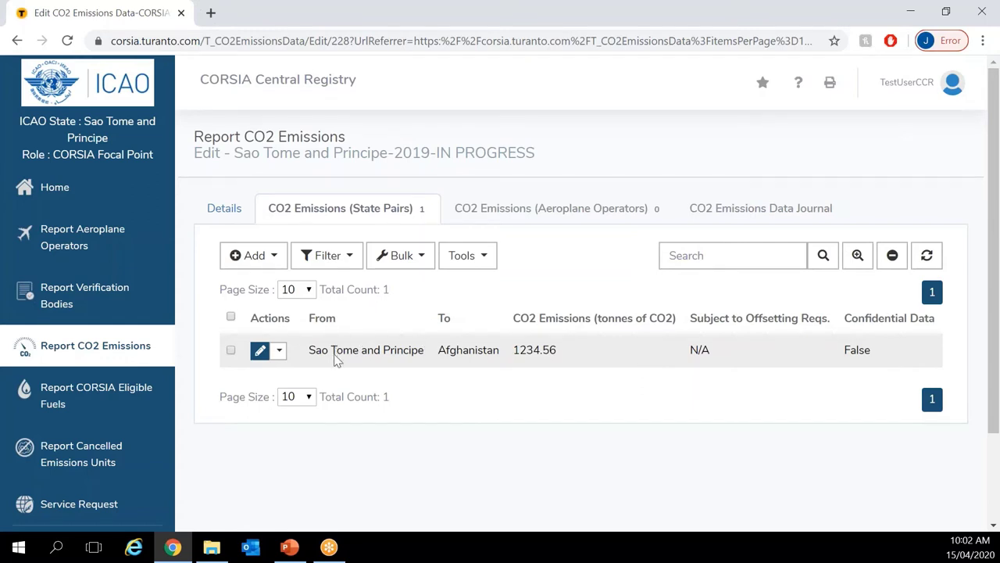
Step: Full Add a confidential entry from Afghanistan to Sao Tome and Principe with 1235.00 t CO2
left_click(262, 258)
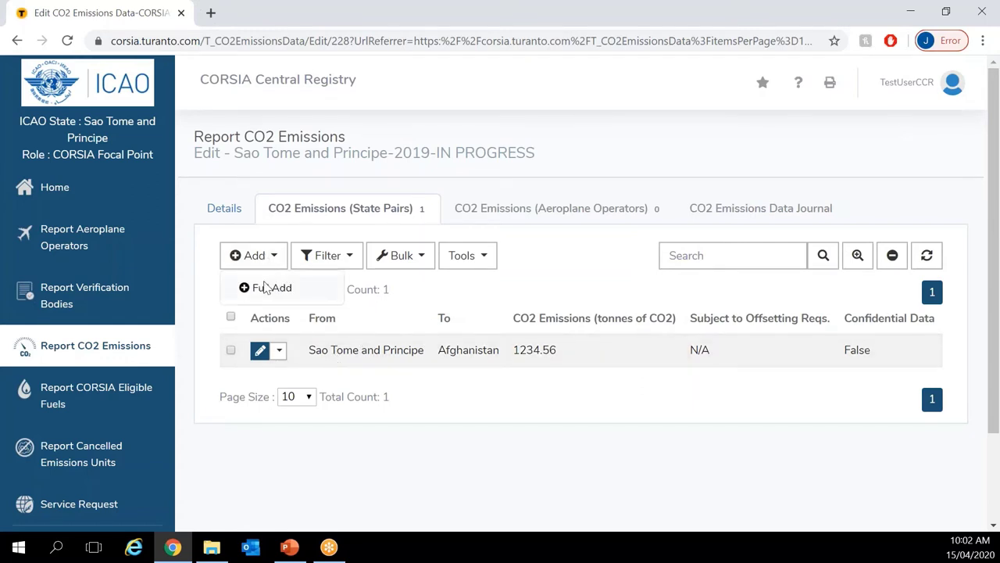
left_click(266, 291)
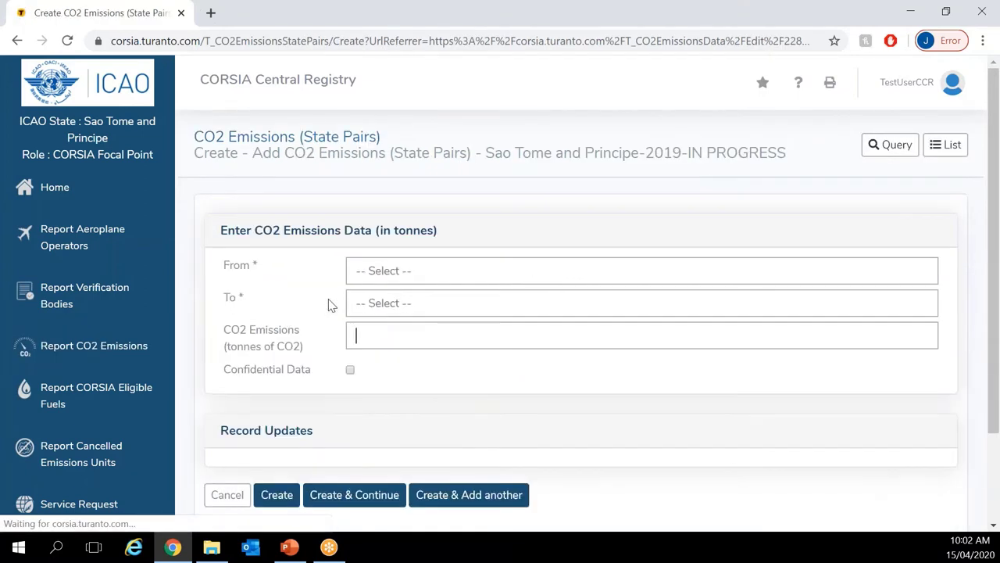
left_click(394, 271)
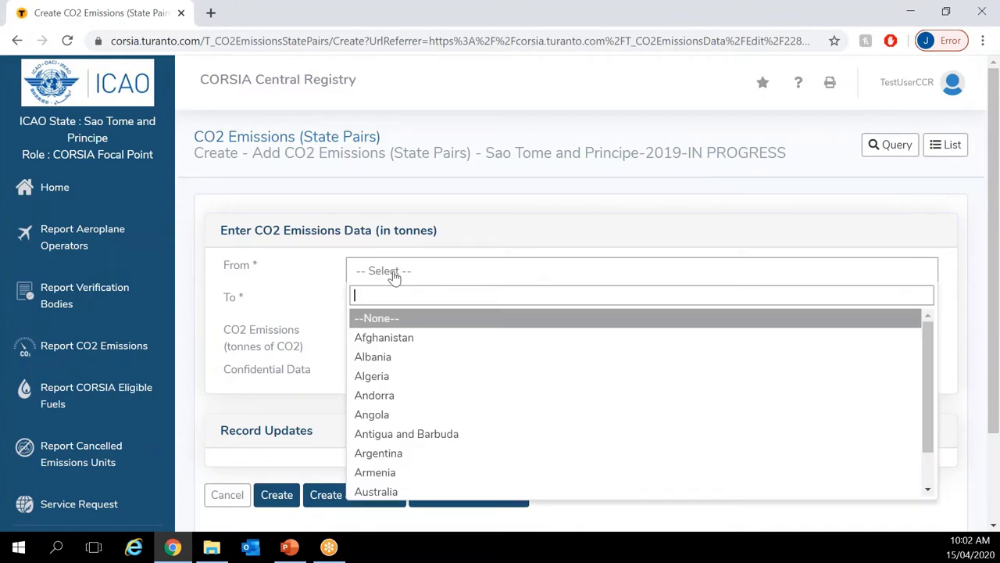
left_click(389, 342)
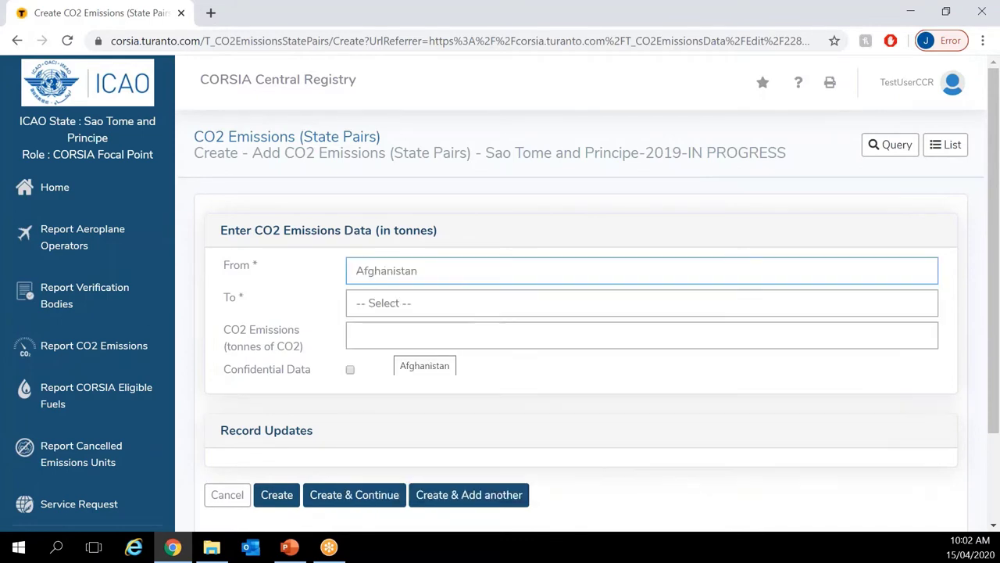
left_click(400, 311)
type("s")
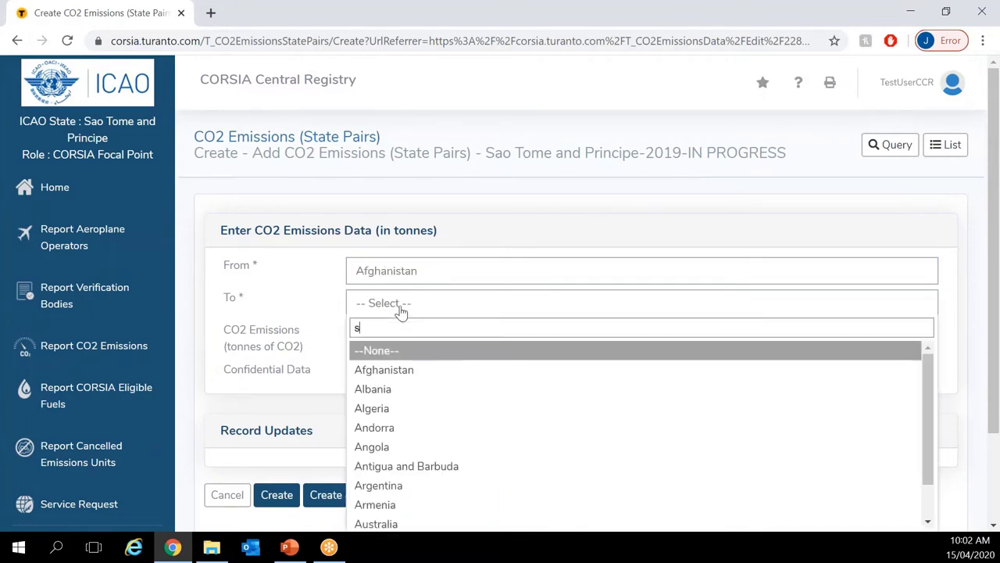
type("ao tome")
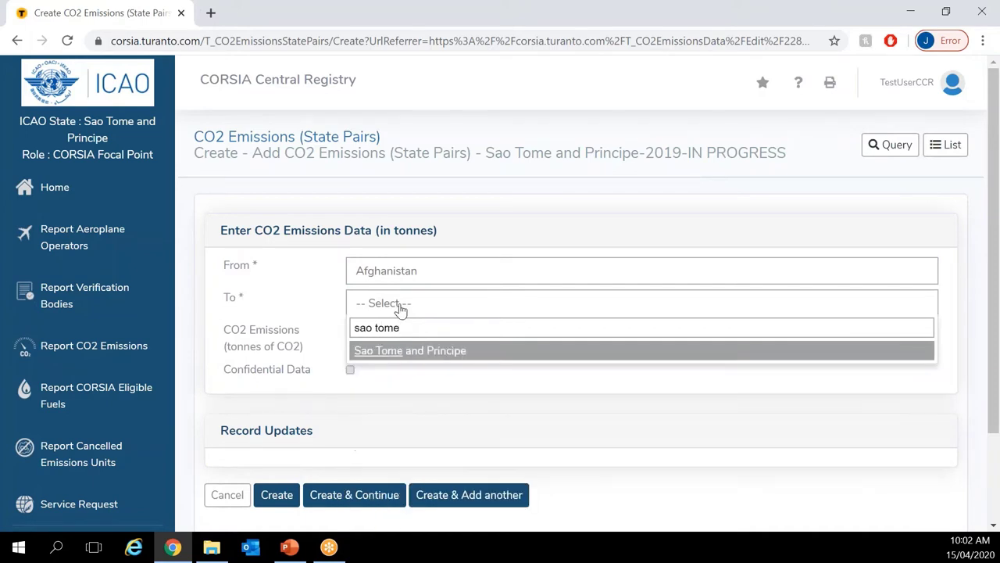
left_click(396, 352)
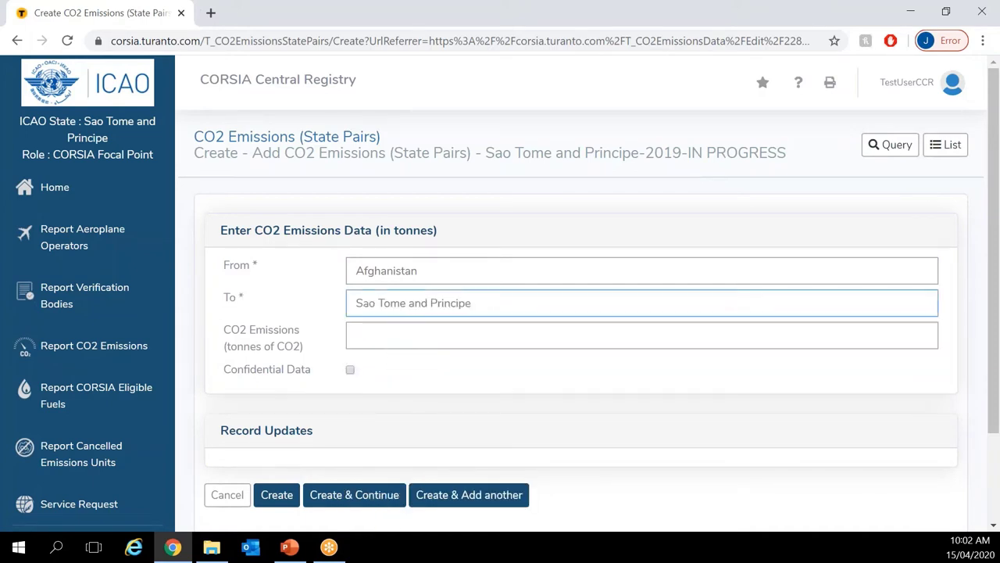
left_click(397, 341)
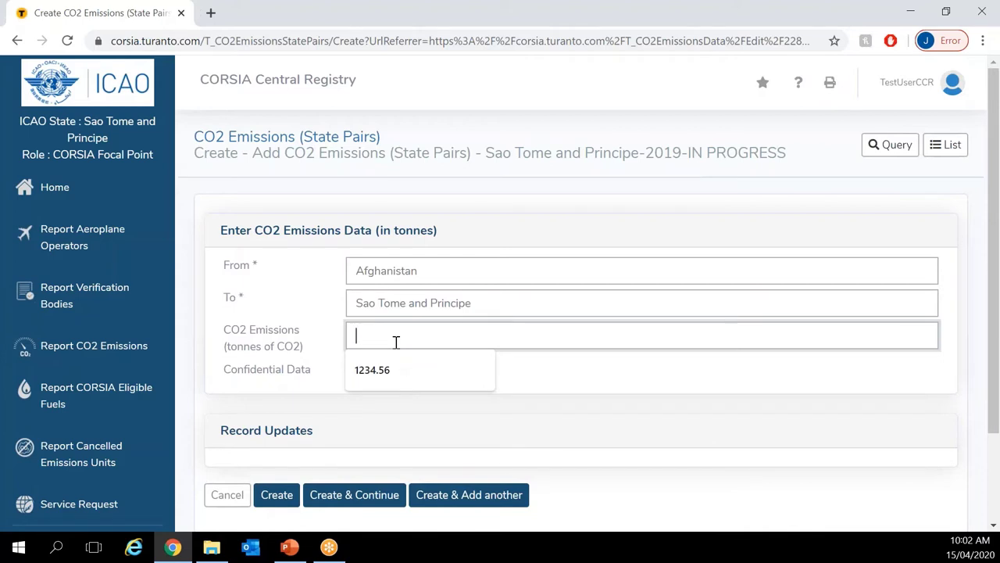
type("1235")
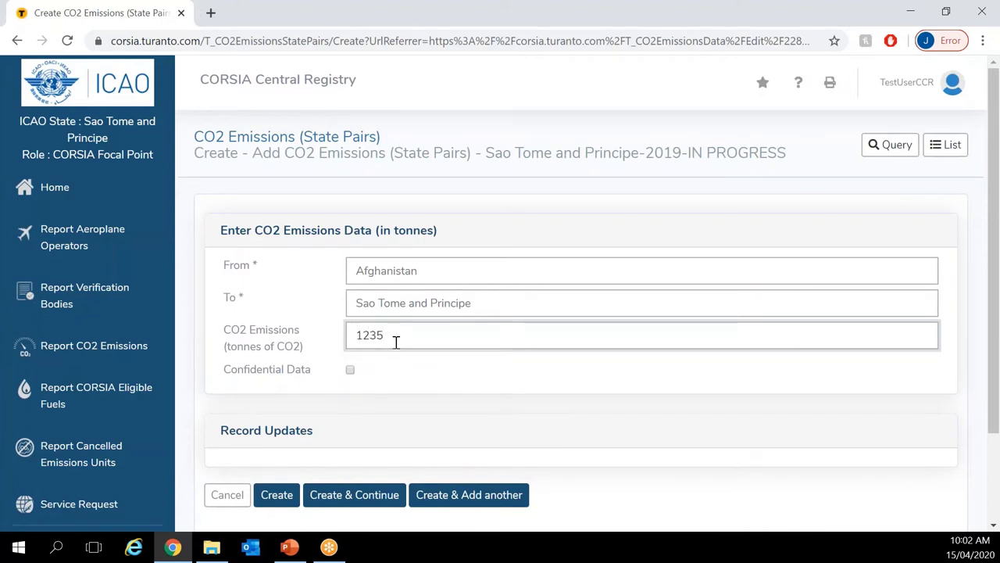
type(".00")
left_click(350, 370)
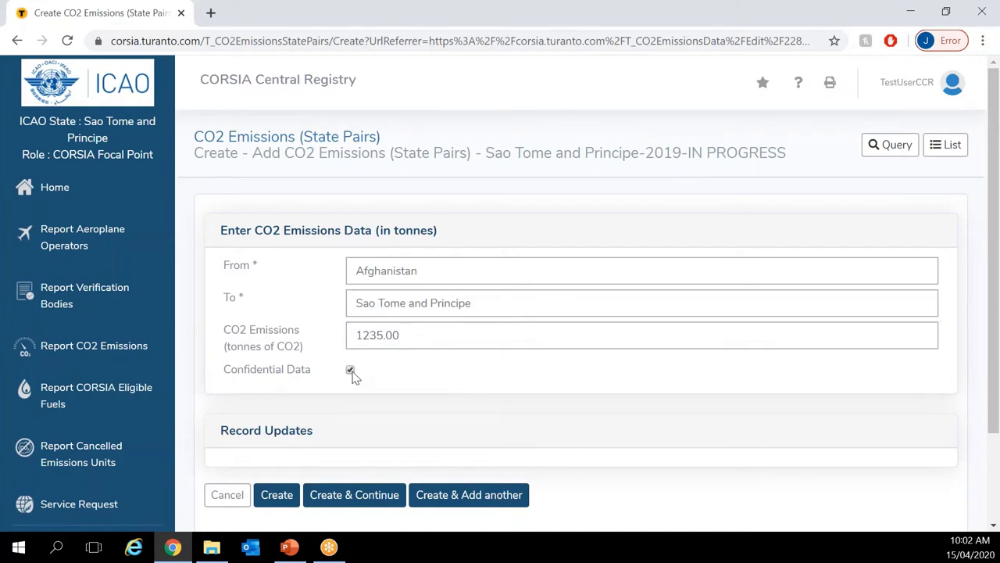
left_click(273, 497)
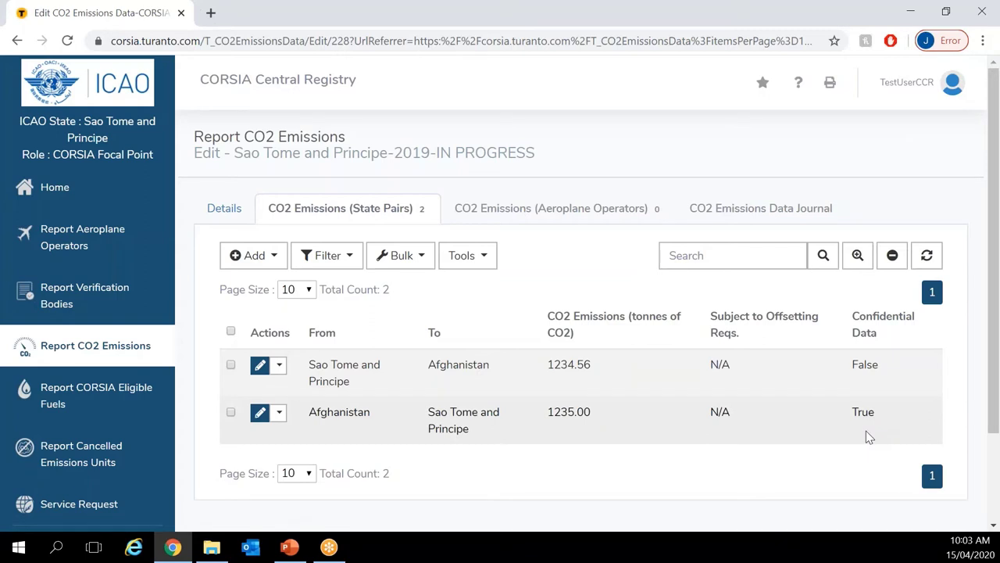
left_click(240, 222)
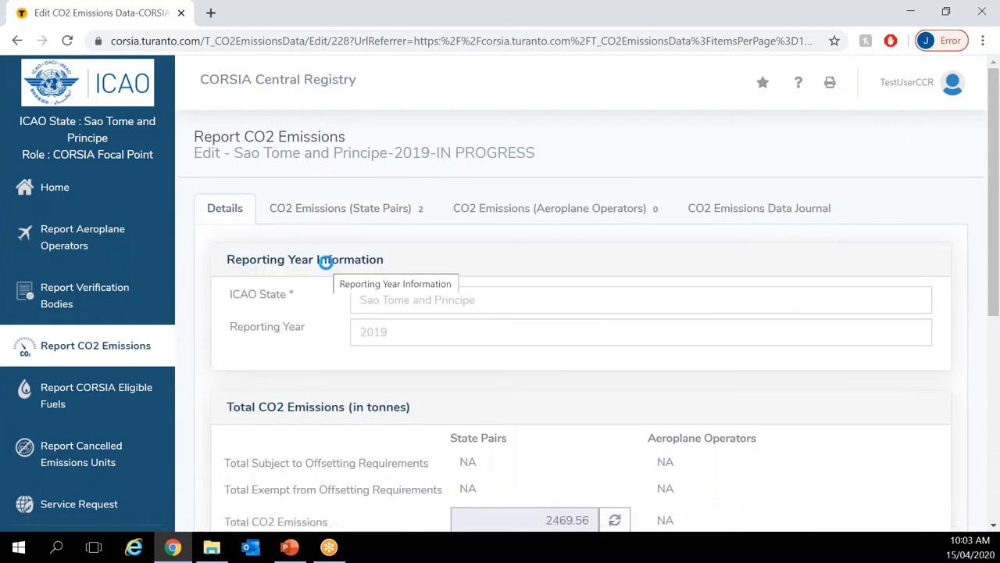
scroll(325, 262, "down", 1)
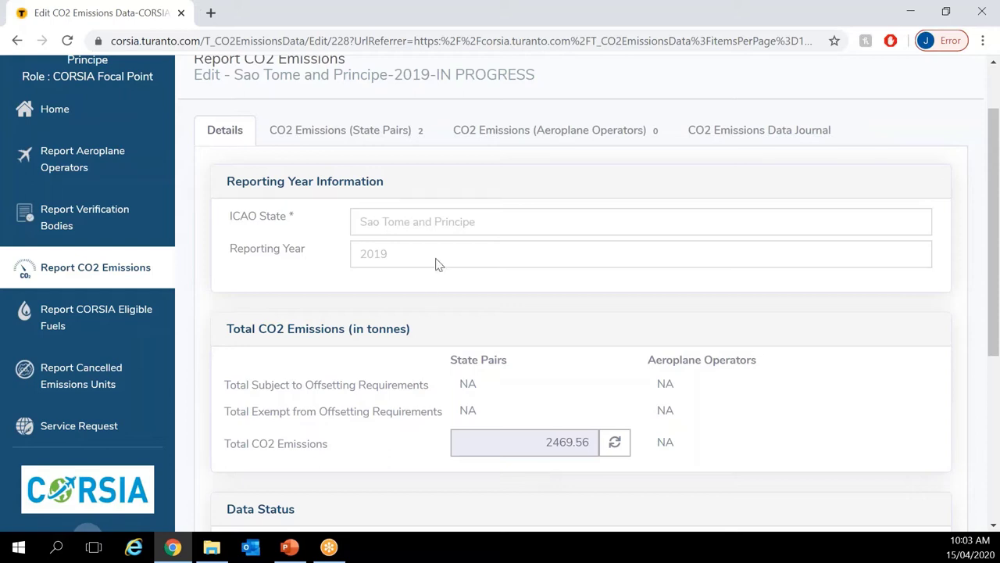
left_click(353, 134)
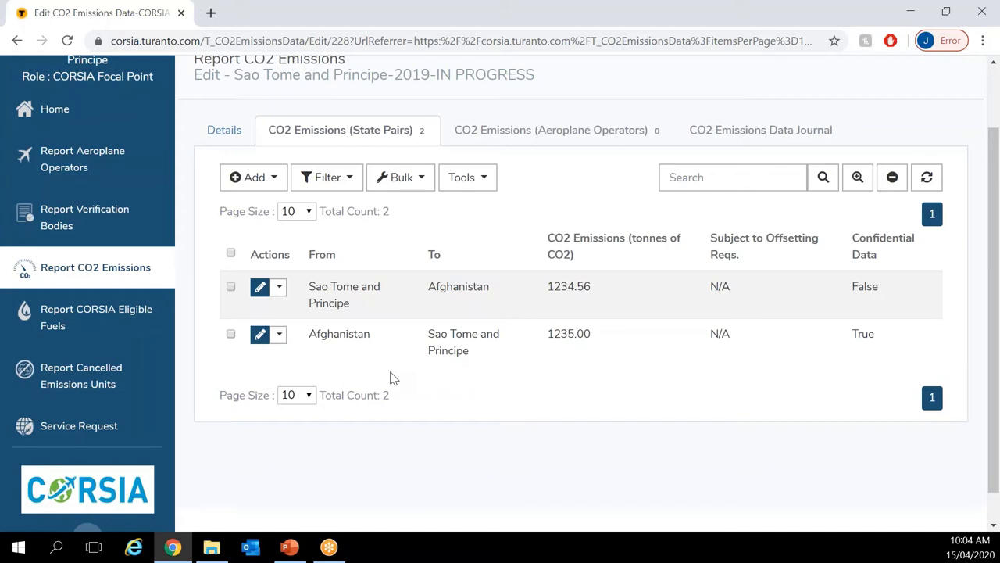
Step: Scroll the report back up and bring the Excel CSV workbook to the front
scroll(393, 378, "up", 1)
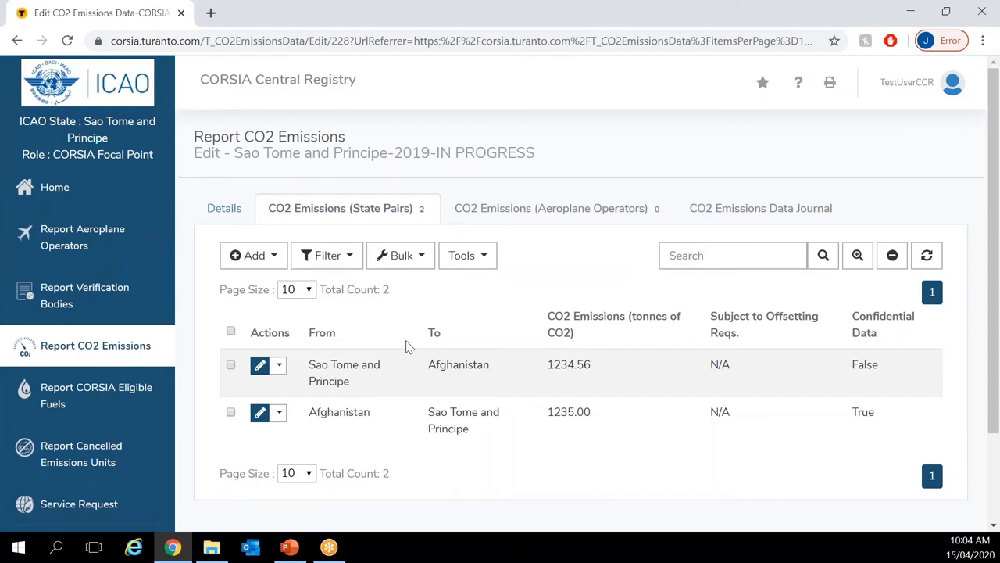
left_click(212, 547)
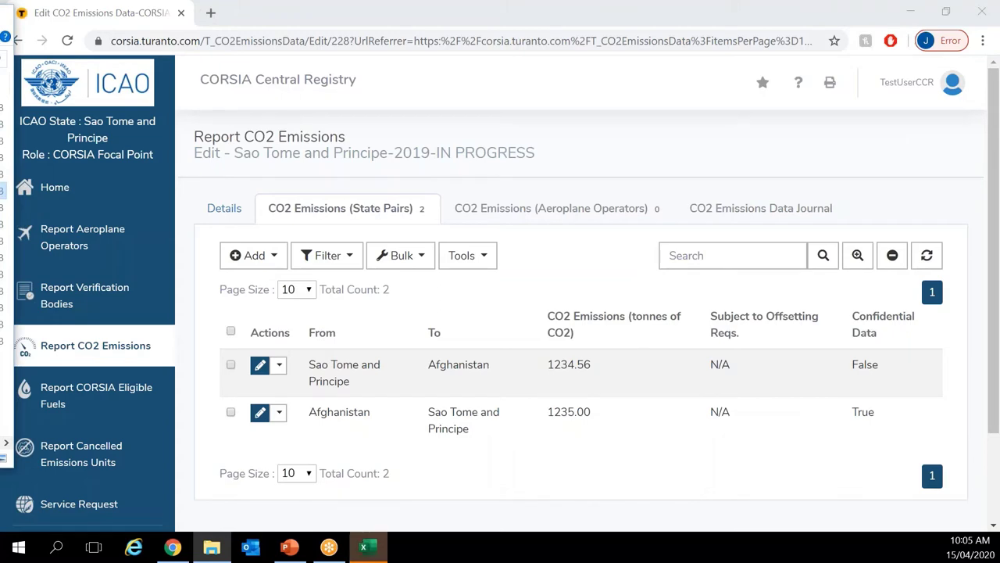
Step: Resize the Excel window beside the registry and AutoFit columns A–D of 4_1_Demo_corr.csv
left_click_drag(469, 3, 235, 2)
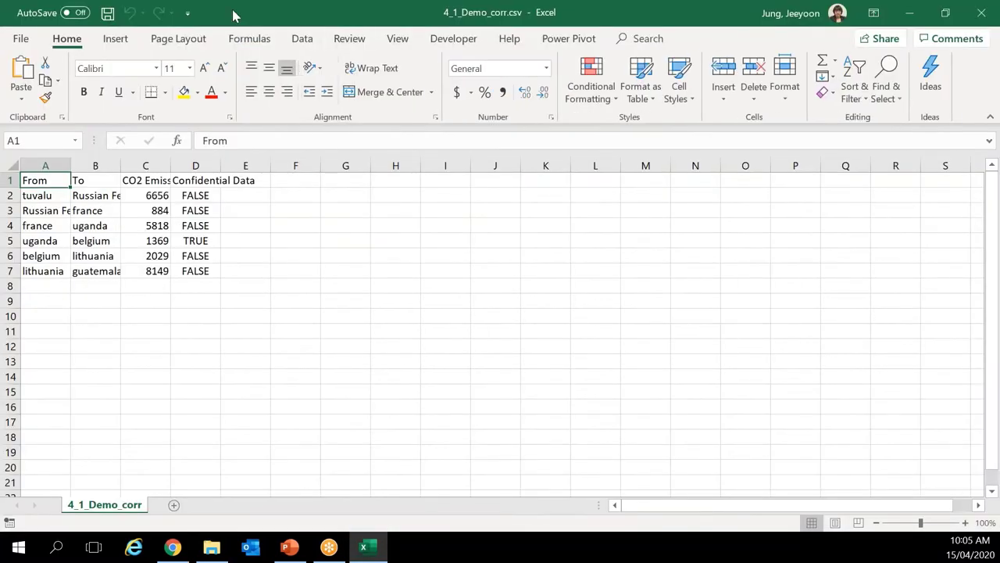
double_click(233, 15)
left_click_drag(441, 47, 475, 72)
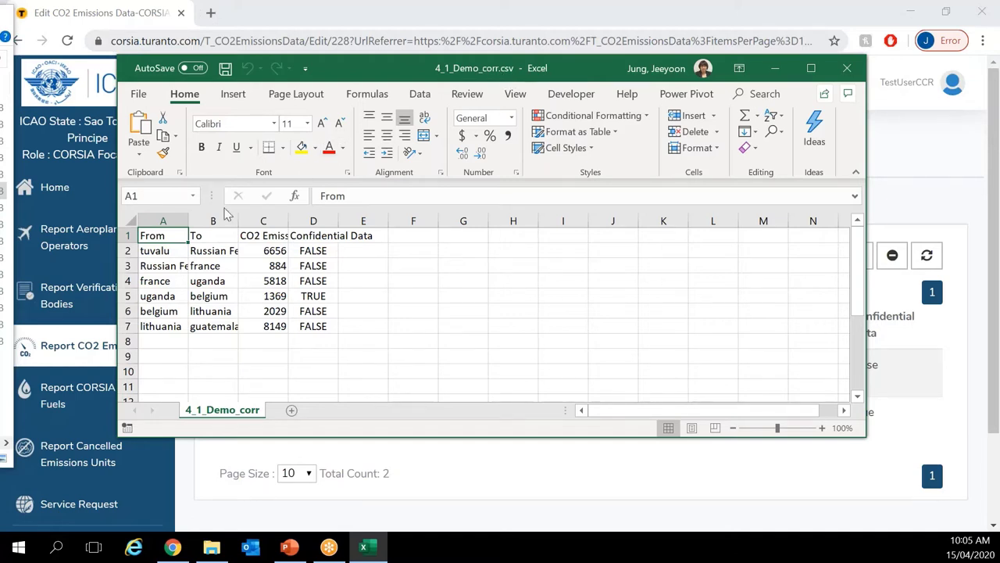
left_click_drag(161, 220, 316, 219)
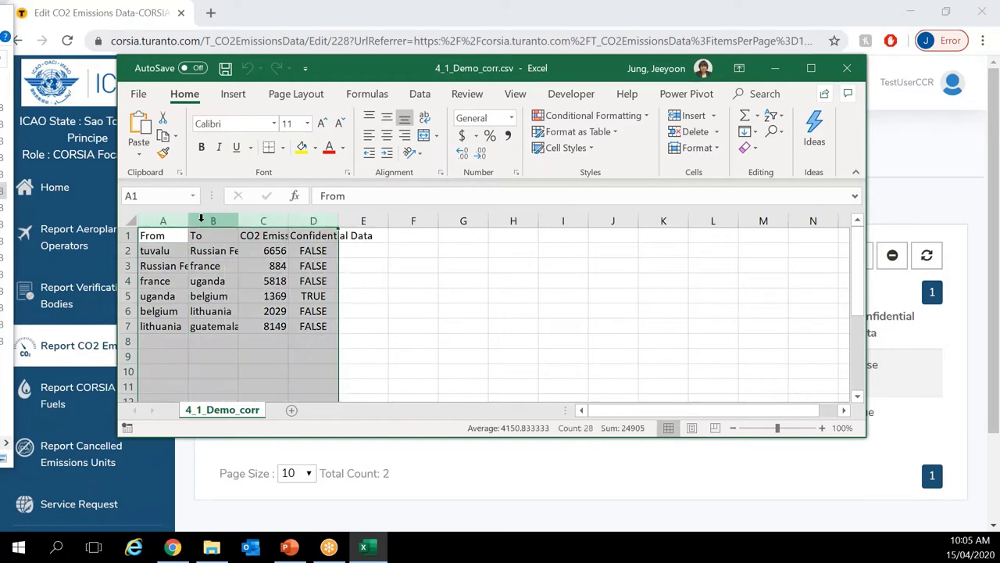
left_click_drag(188, 221, 242, 220)
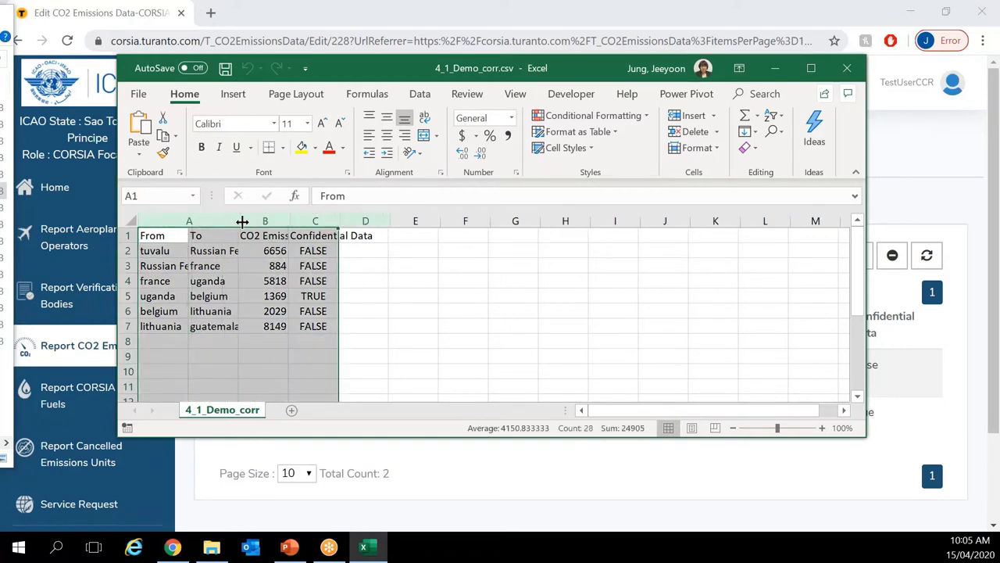
double_click(241, 220)
left_click(315, 312)
Step: Check the From, To, CO2 Emissions and Confidential Data headers and the tuvalu and france rows (5818)
left_click(211, 241)
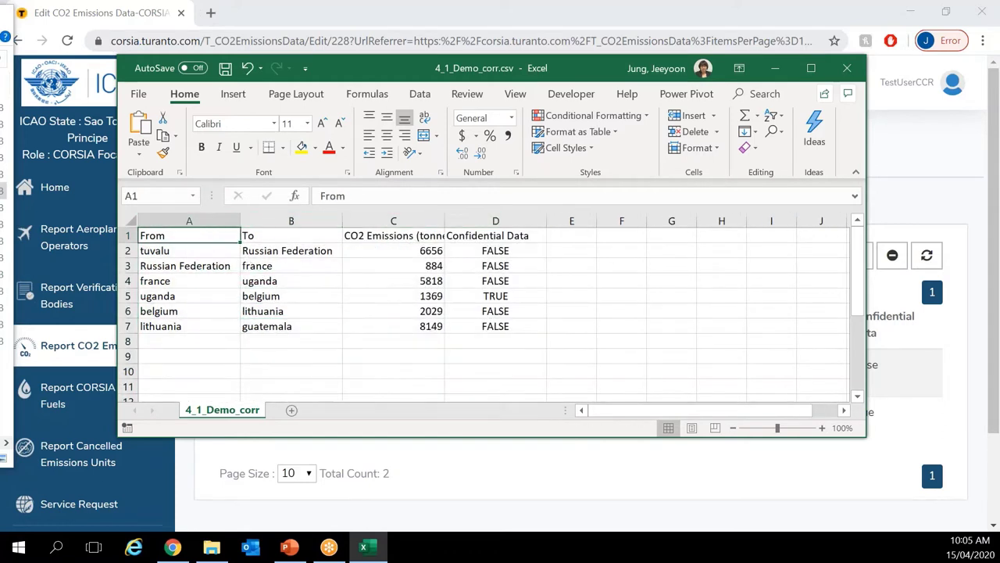
left_click(304, 236)
left_click(378, 237)
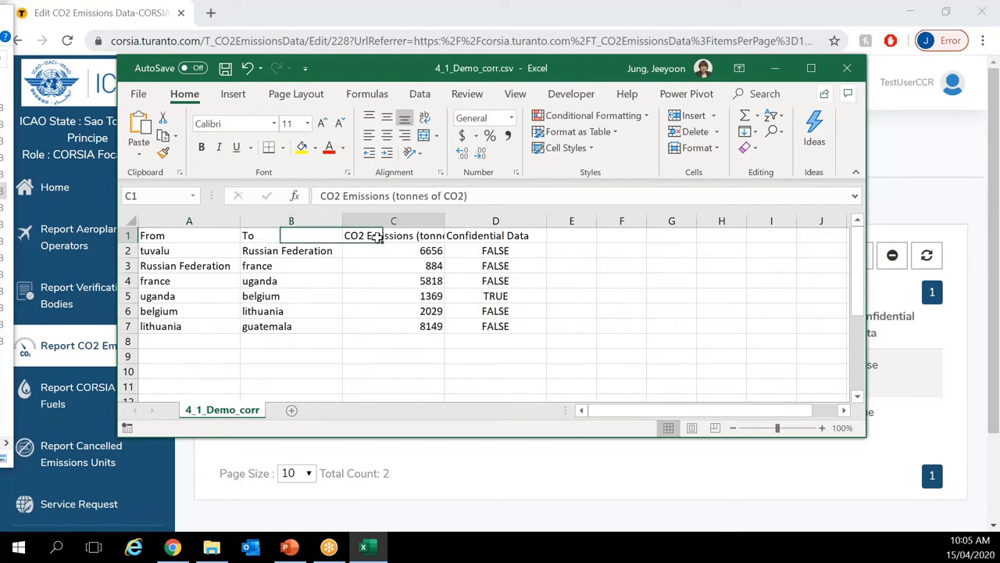
left_click(481, 235)
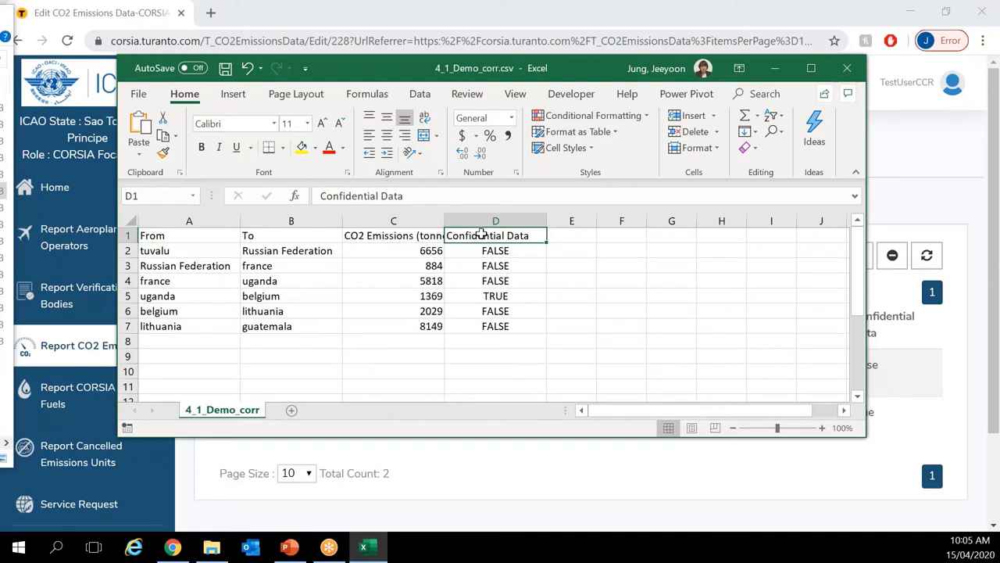
left_click(224, 249)
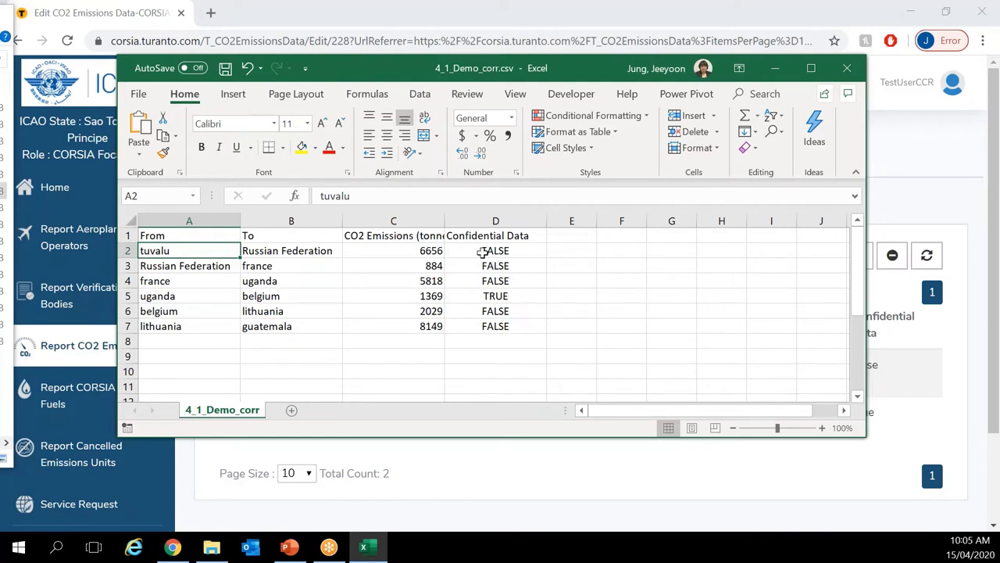
left_click(192, 278)
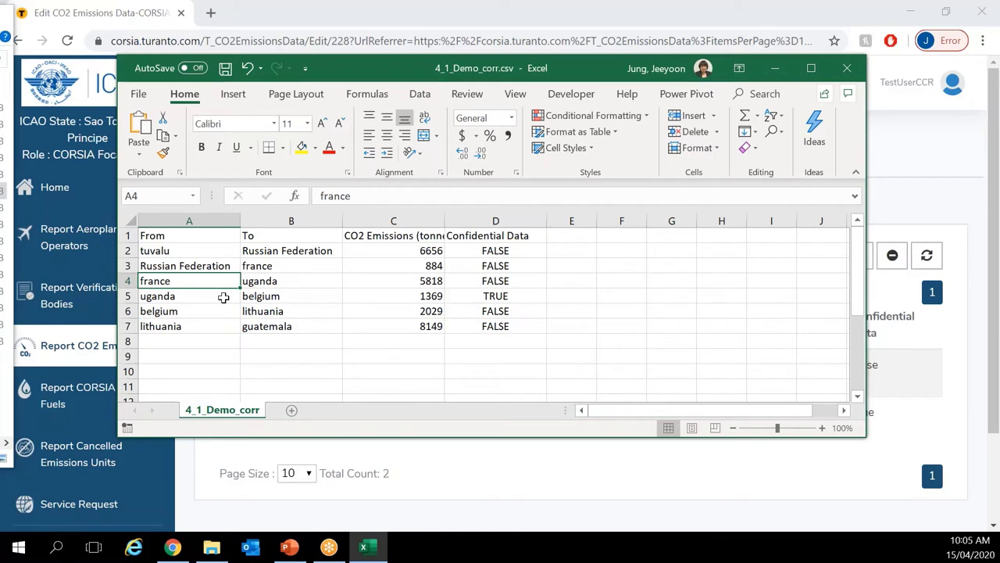
left_click(399, 280)
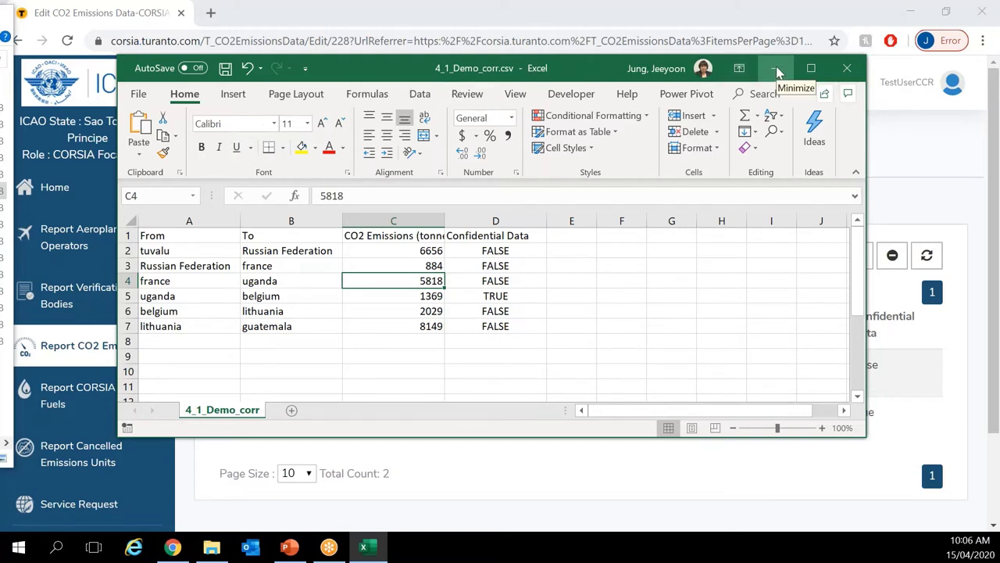
Step: From the State Pairs tab, launch Tools > Import CSV and open the Choose File picker
left_click(777, 72)
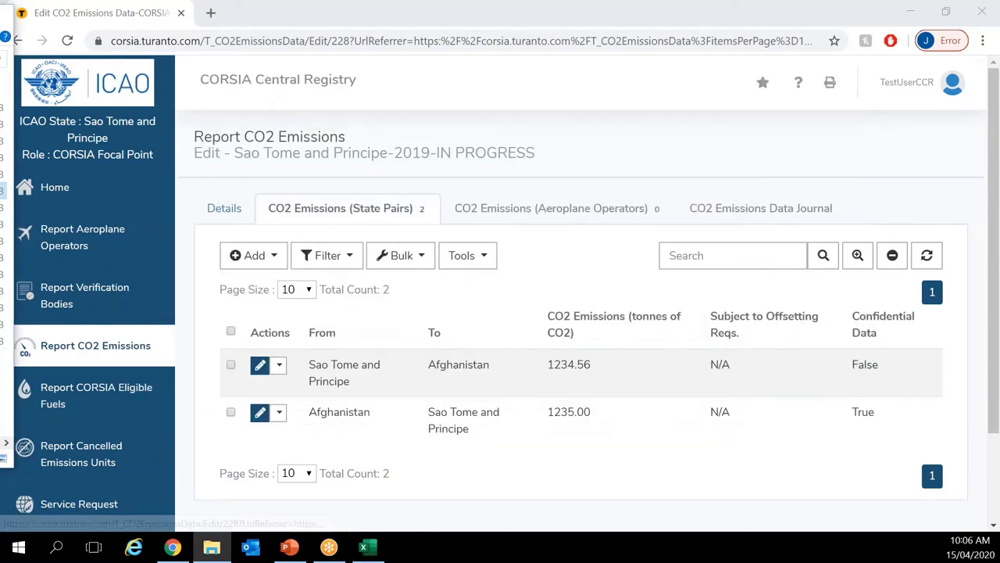
left_click(467, 254)
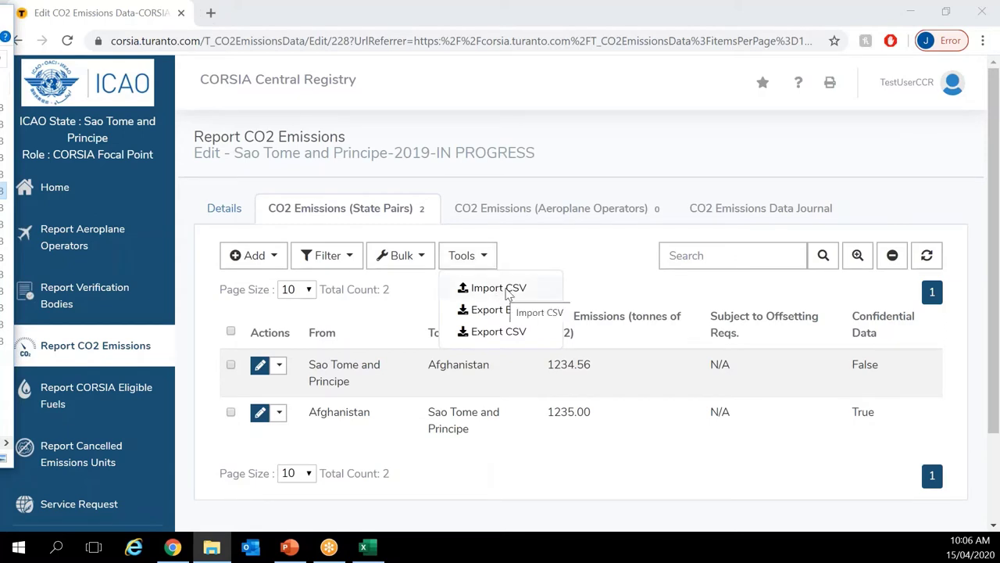
left_click(506, 293)
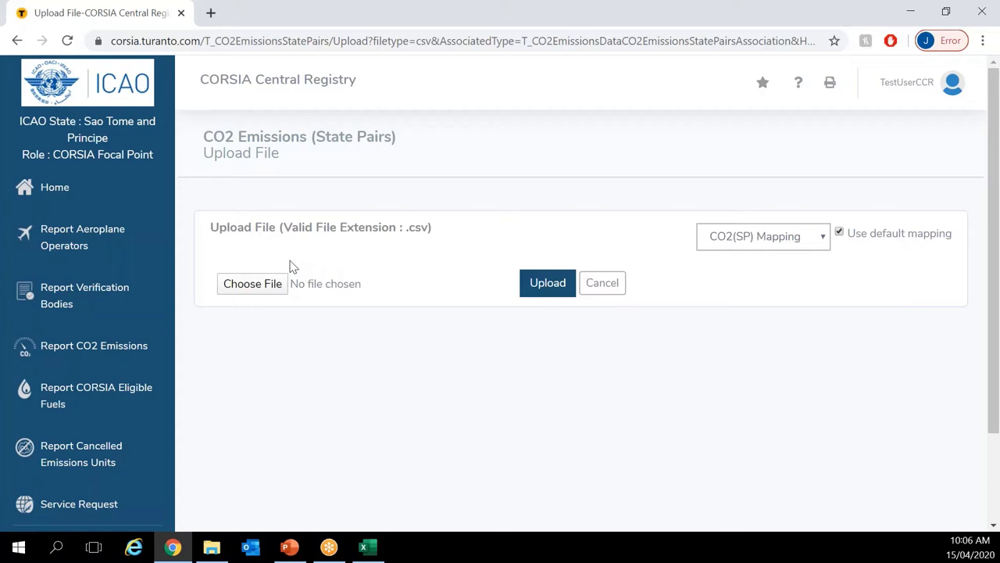
left_click(247, 287)
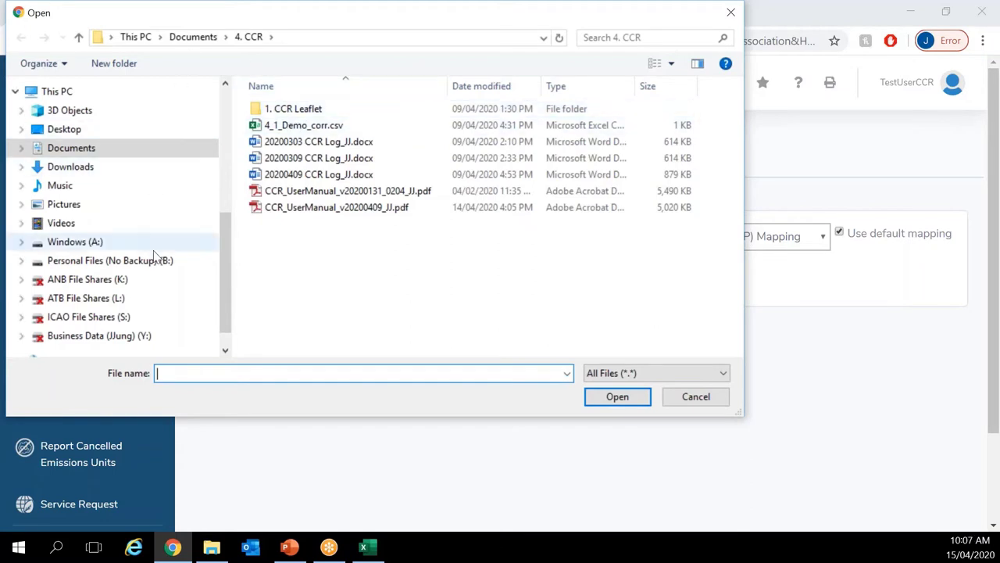
Step: Pick 4_1_Demo_corr.csv from the Pre-Seminar folder and upload it for preview
scroll(148, 242, "up", 3)
scroll(128, 128, "up", 2)
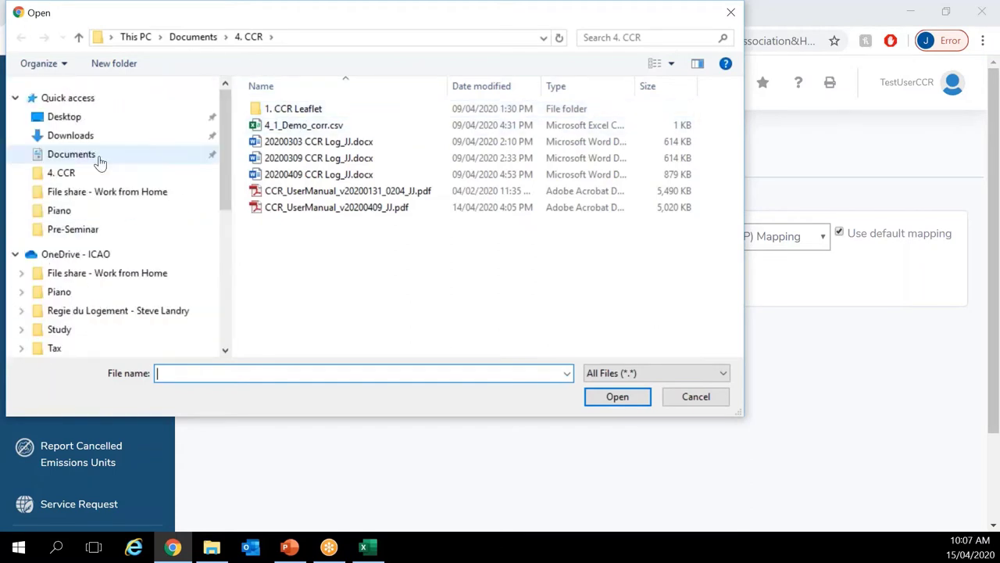
left_click(78, 234)
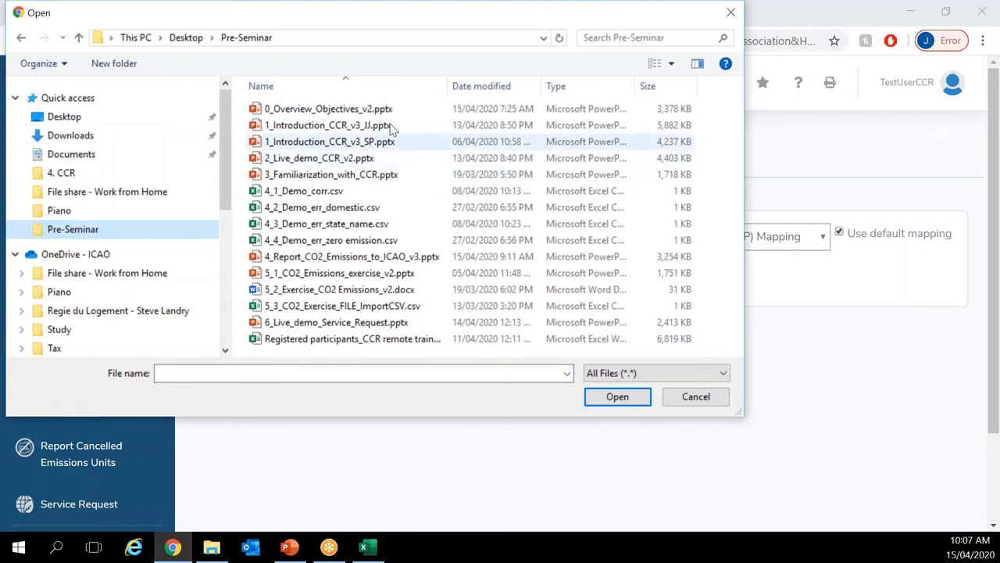
double_click(342, 193)
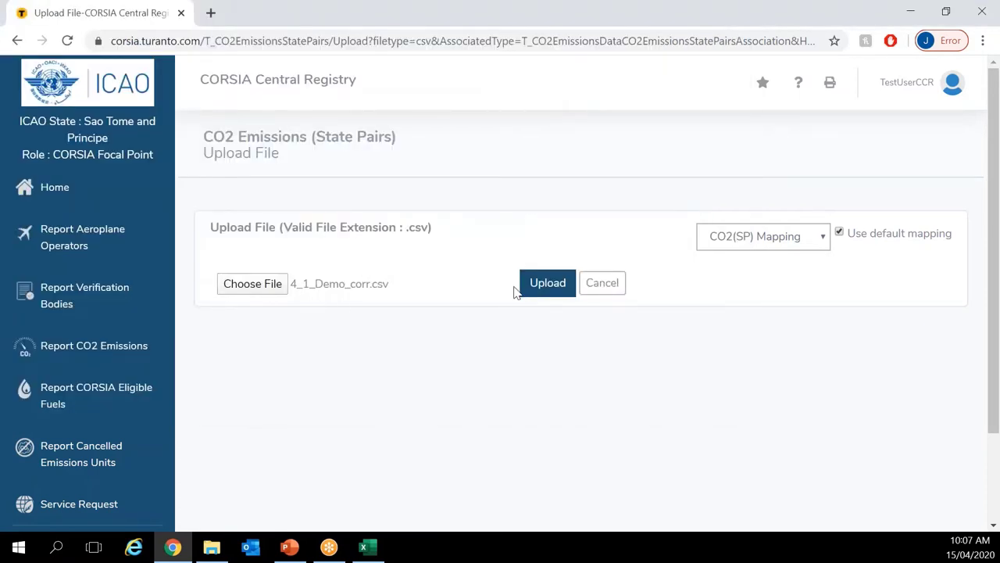
left_click(545, 290)
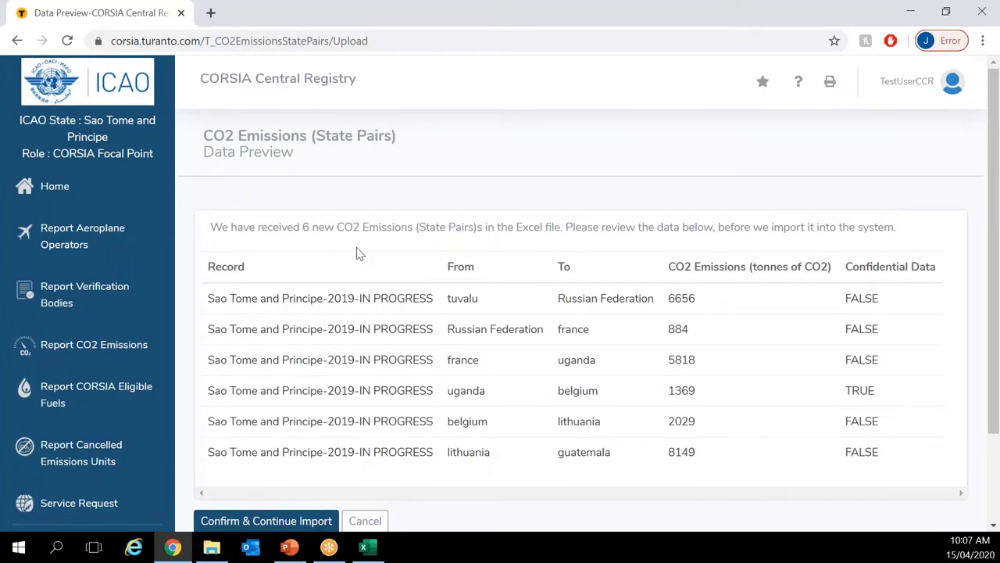
Step: Review the six-row Data Preview of 4_1_Demo_corr.csv and confirm the import
scroll(312, 211, "down", 1)
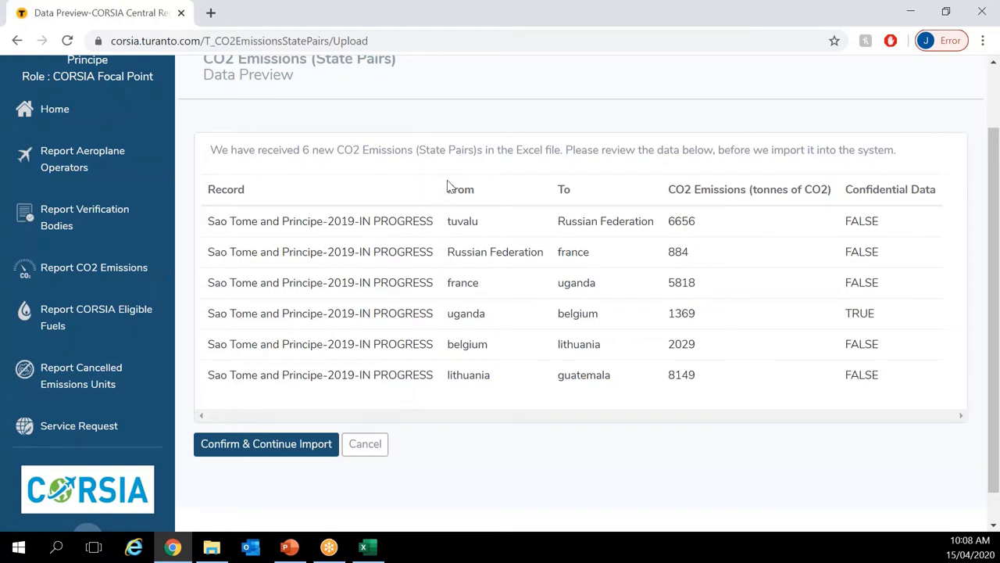
left_click_drag(447, 186, 943, 191)
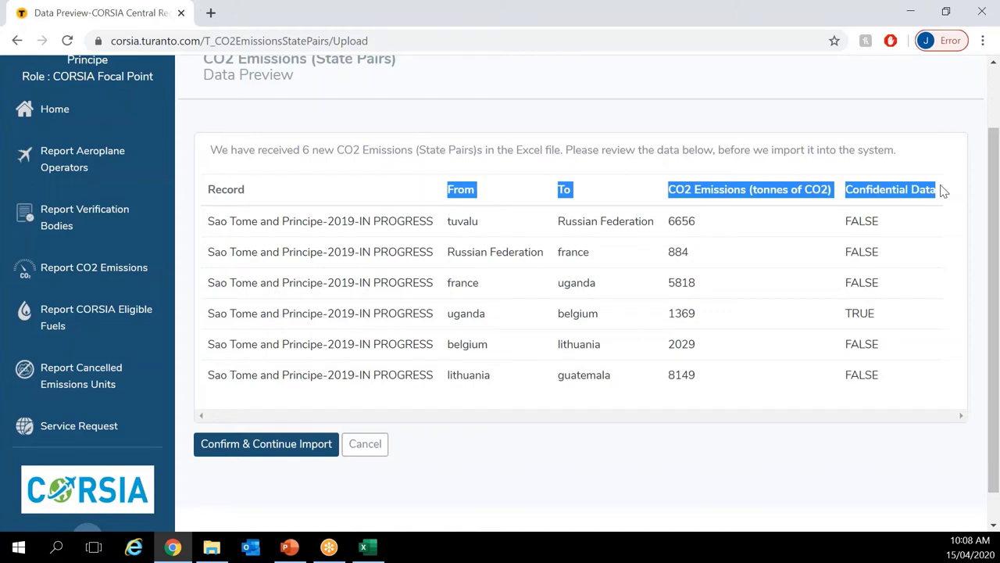
left_click(942, 191)
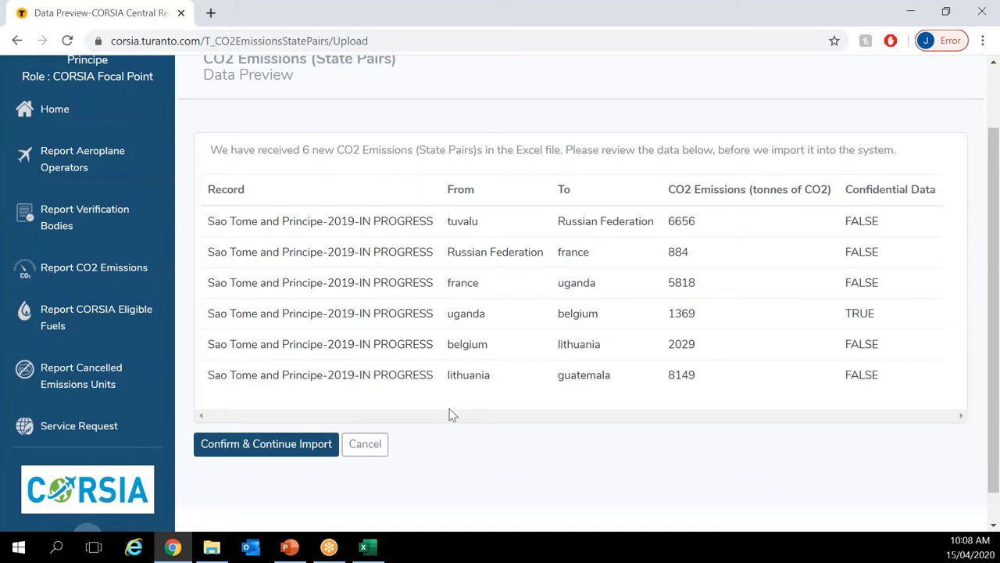
left_click(286, 453)
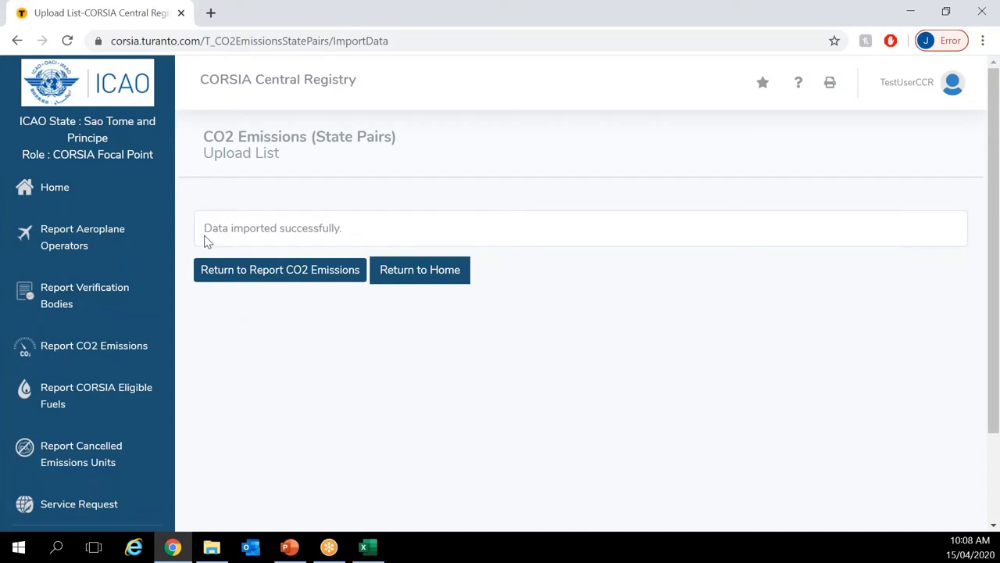
Step: Return to the 2019 Sao Tome and Principe CO2 emissions report
left_click(241, 279)
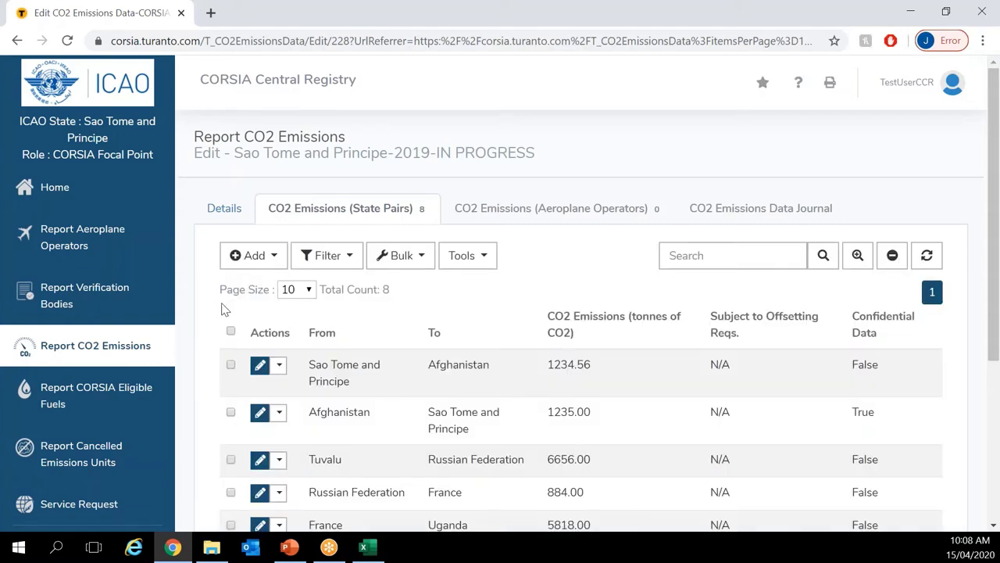
scroll(223, 310, "down", 2)
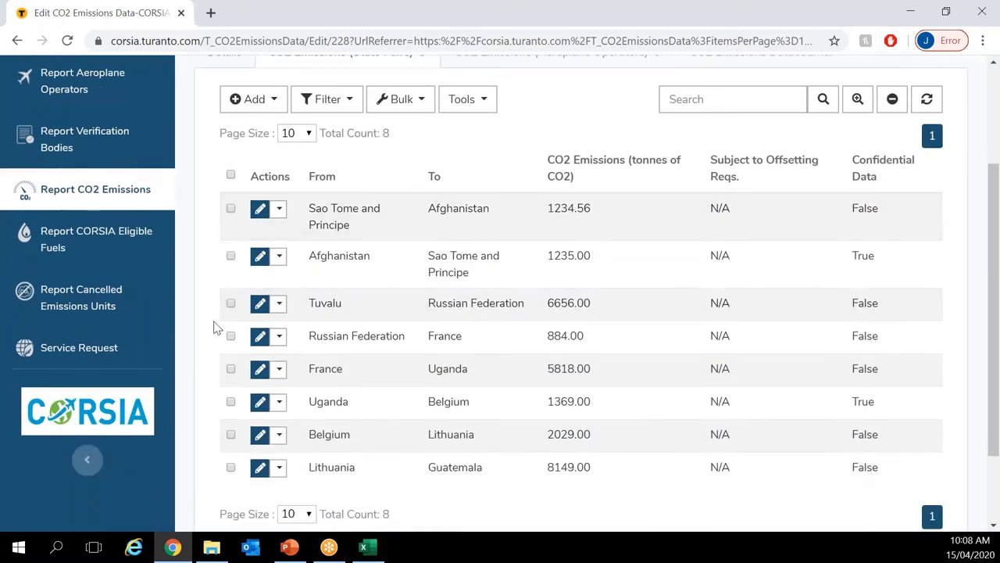
scroll(357, 331, "down", 1)
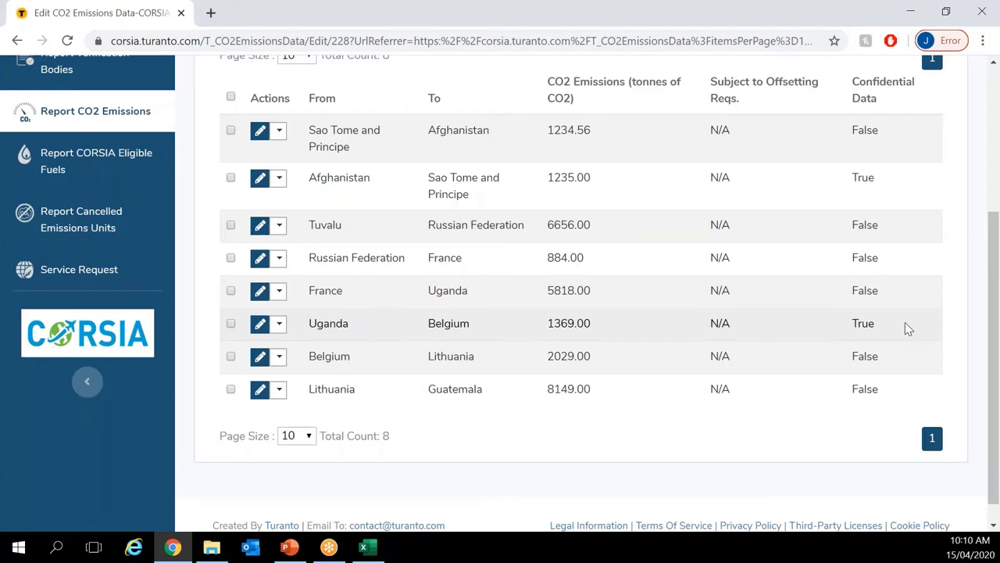
Step: Scroll back up to the top of the State Pairs table
scroll(906, 325, "up", 1)
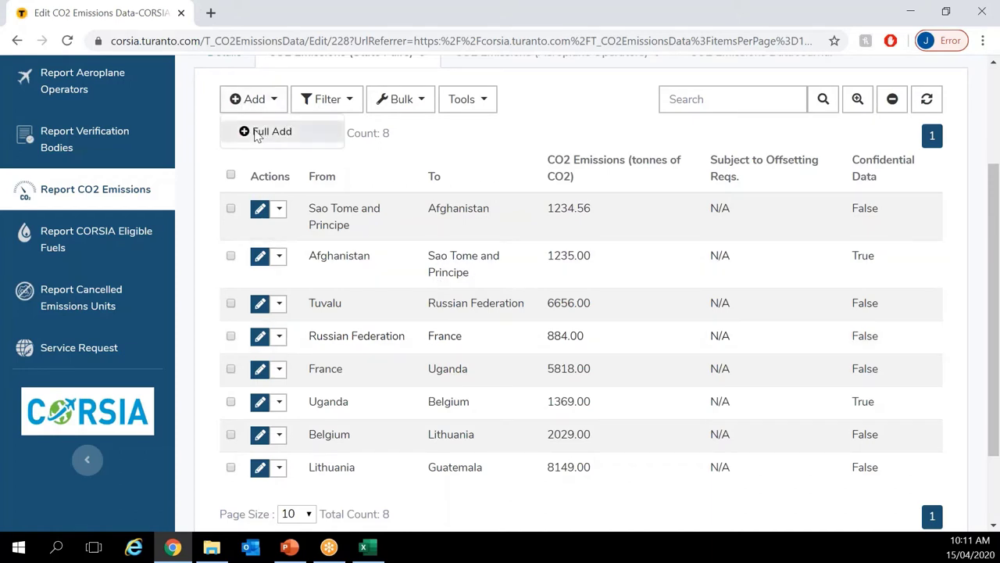
Step: Start a new state-pair entry from Albania to Algeria
left_click(256, 133)
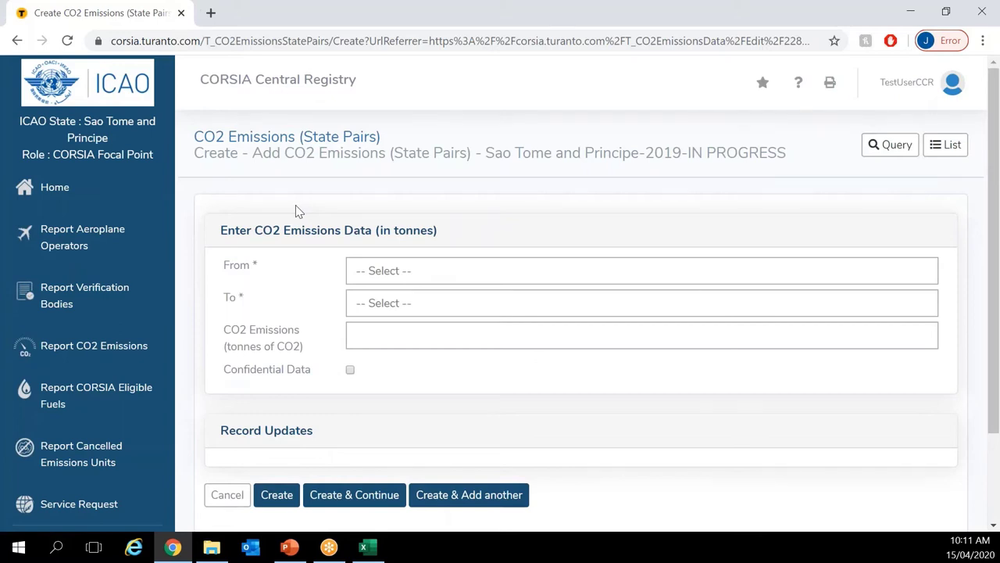
scroll(295, 205, "down", 1)
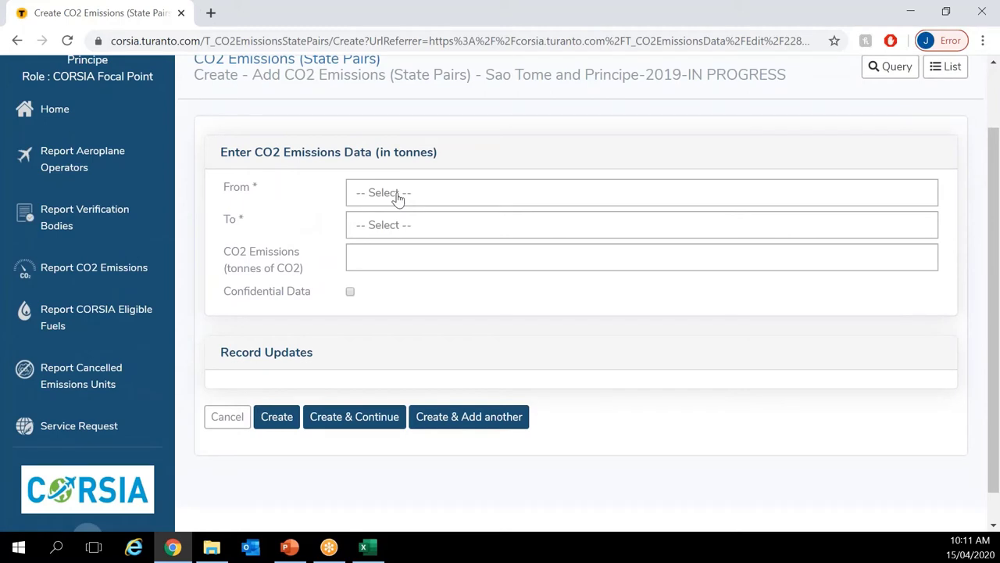
left_click(397, 197)
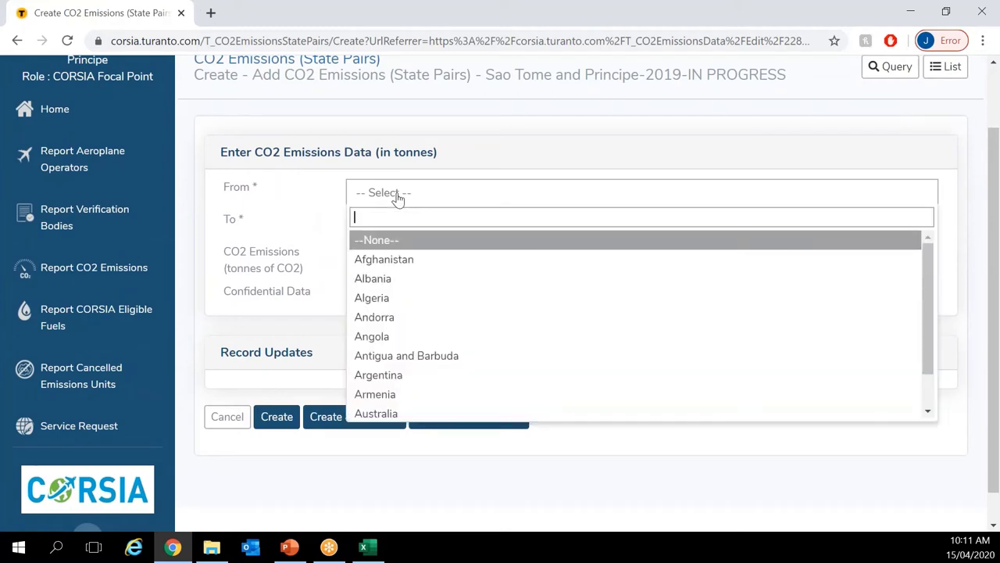
left_click(406, 284)
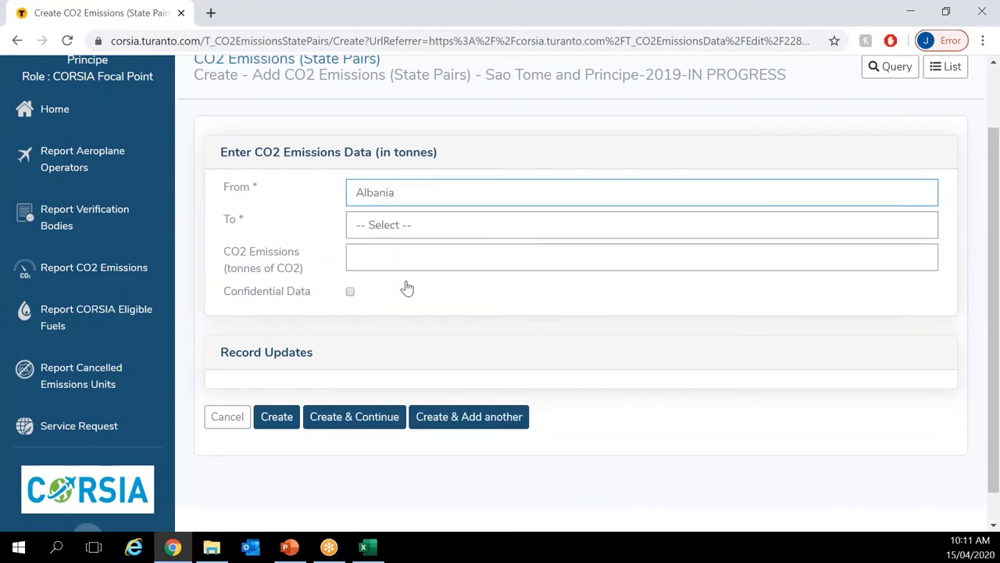
left_click(401, 225)
left_click(390, 332)
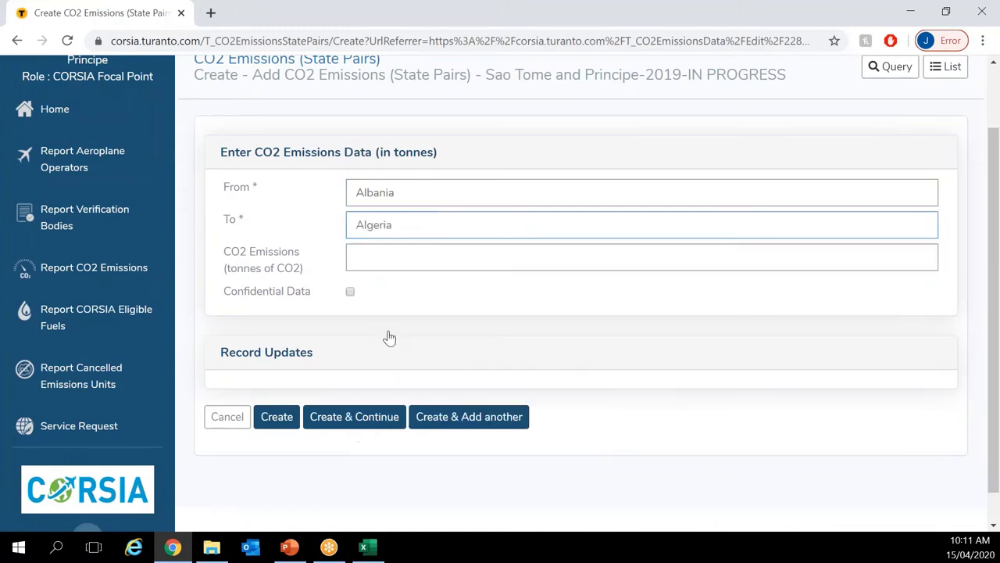
Step: Enter -400 tonnes of CO2 emissions and attempt to create the entry
key("Tab")
key("Down")
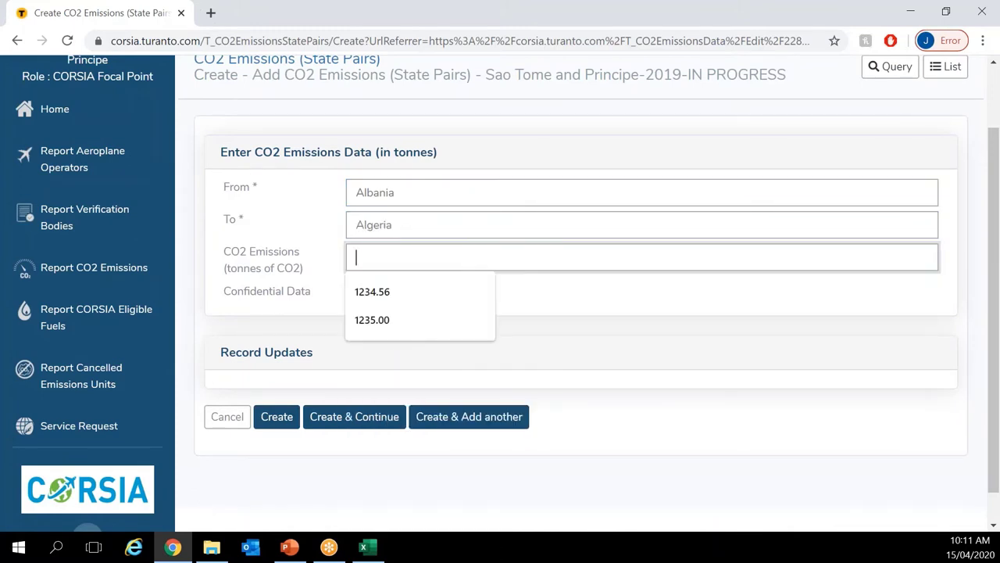
type("-400")
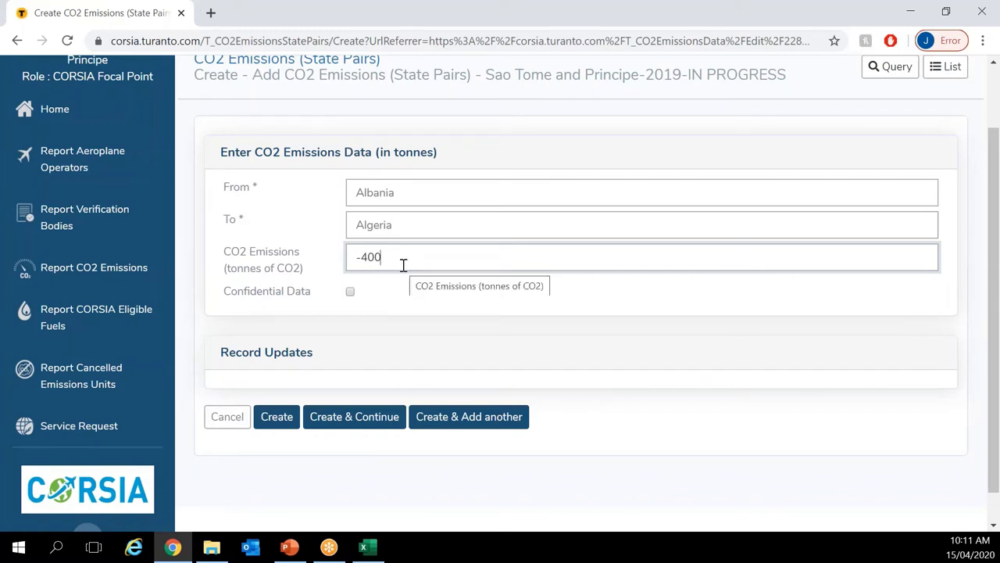
left_click(274, 418)
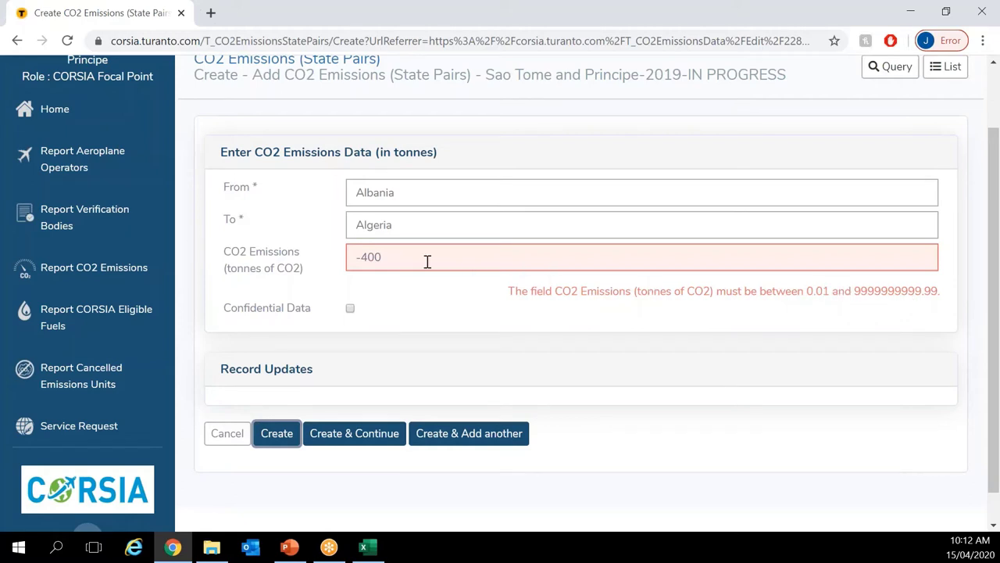
Step: Trim the emissions value down to 0 and retry Create, which is still rejected
left_click_drag(375, 258, 333, 259)
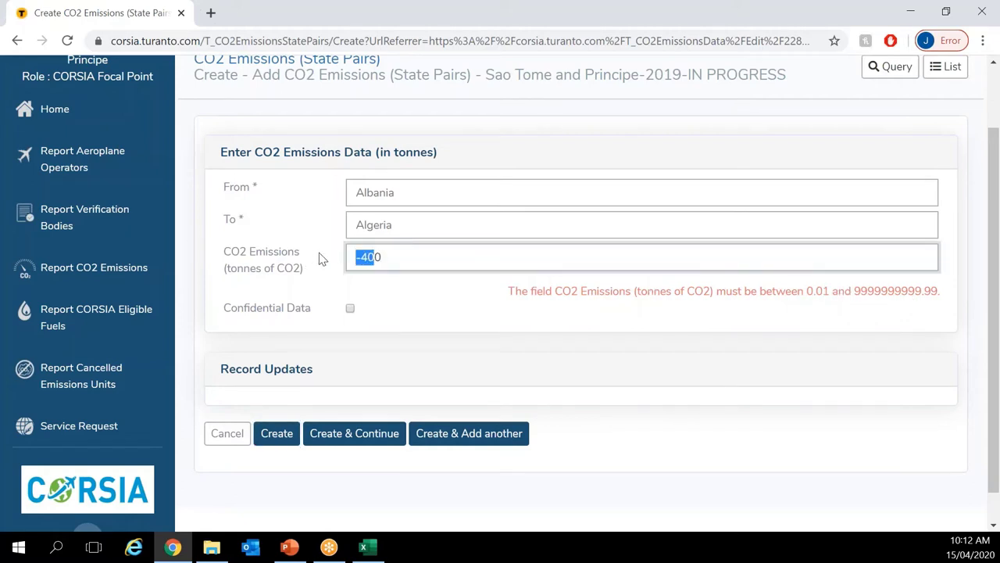
key("BackSpace")
left_click(327, 270)
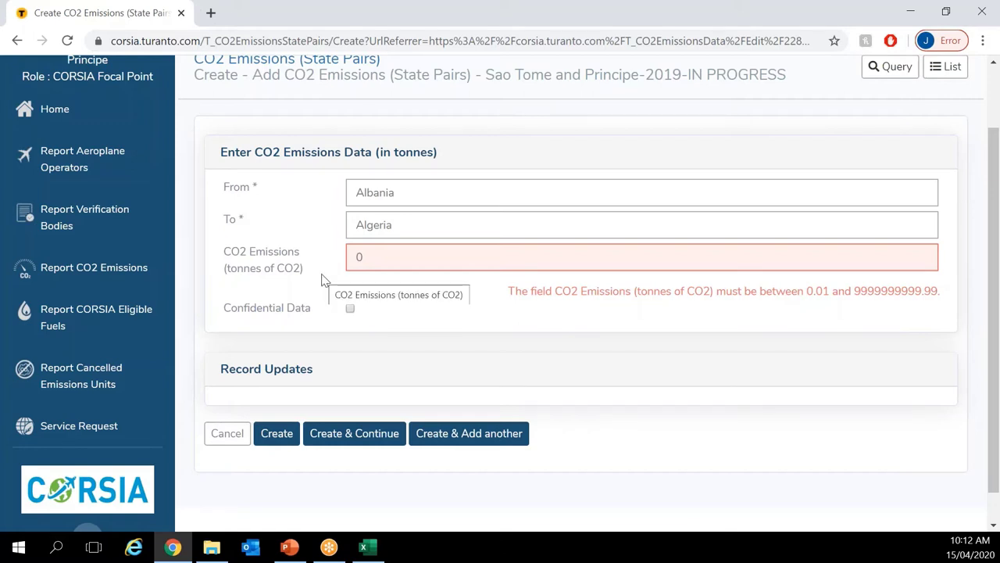
left_click(279, 439)
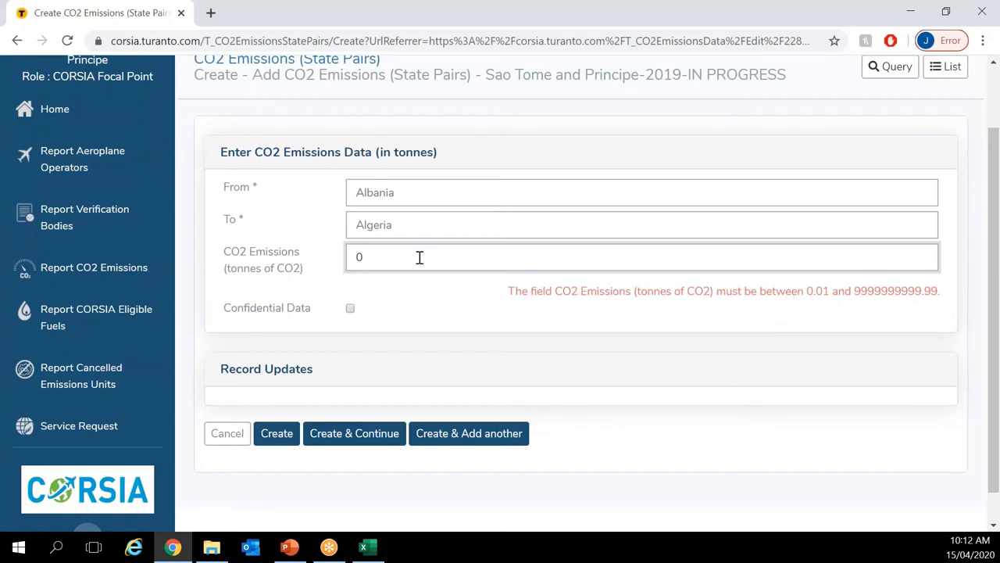
Step: Enter 800 with a trailing letter O to trigger the must-be-a-number error
left_click(311, 258)
type("800")
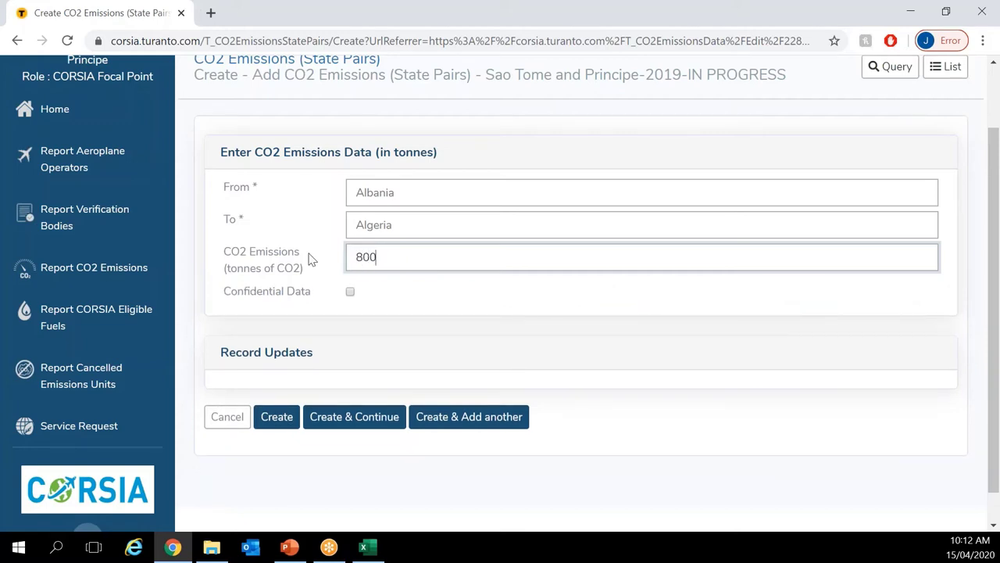
type("o")
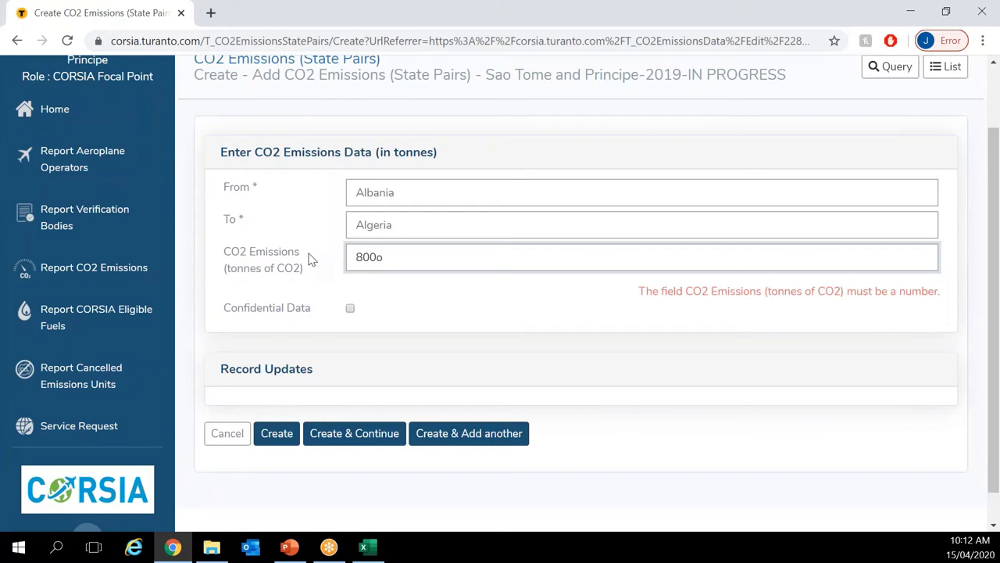
key("BackSpace")
type("O")
left_click(413, 289)
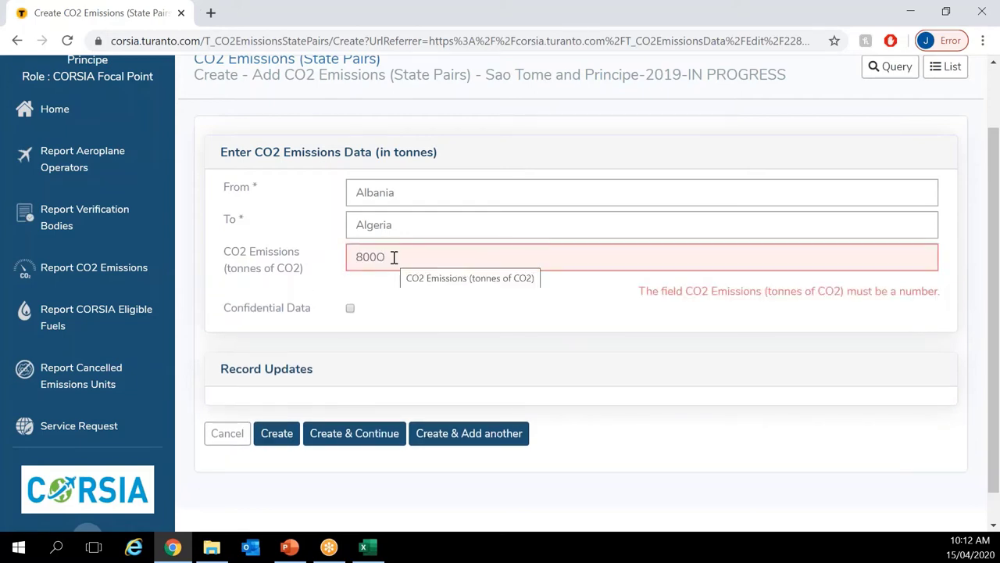
left_click(397, 260)
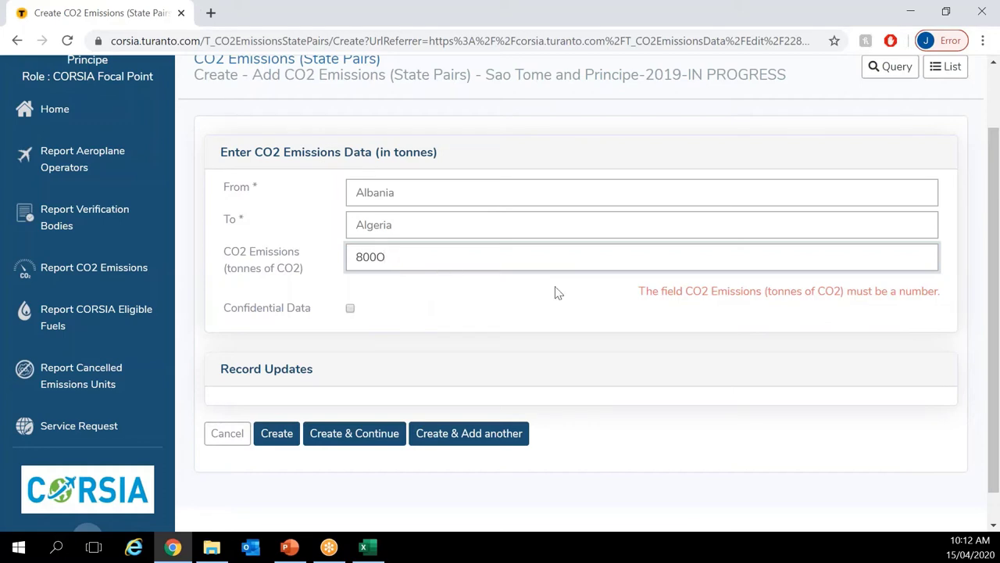
left_click(626, 305)
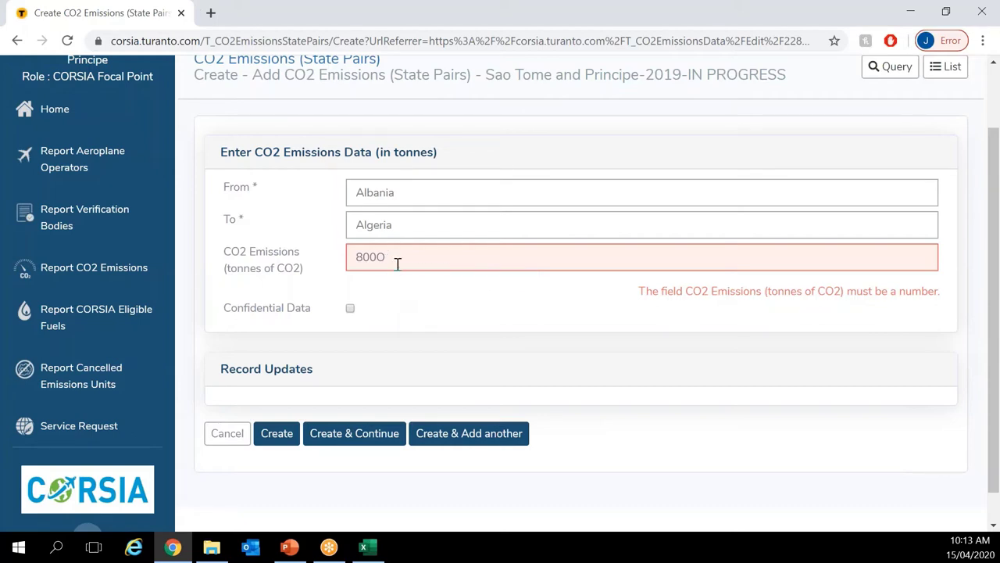
Step: Delete the letter to leave 800 tonnes, keeping the origin country unchanged
left_click(397, 262)
key("BackSpace")
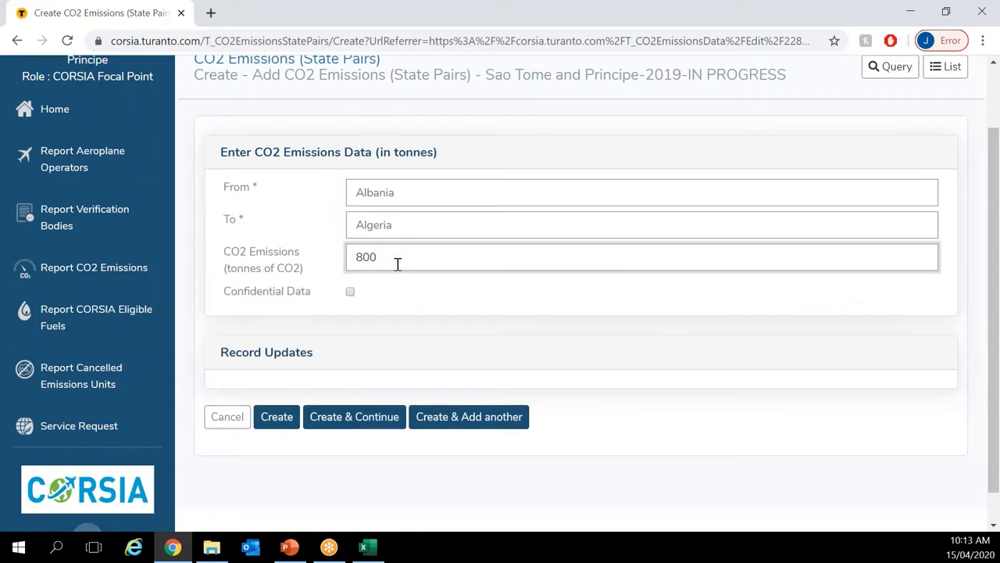
left_click(422, 204)
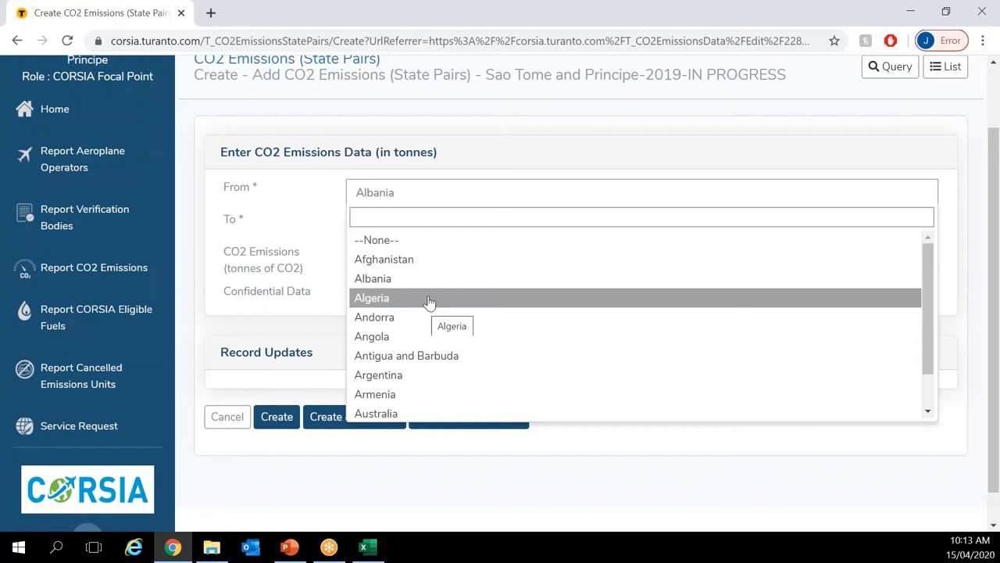
left_click(396, 122)
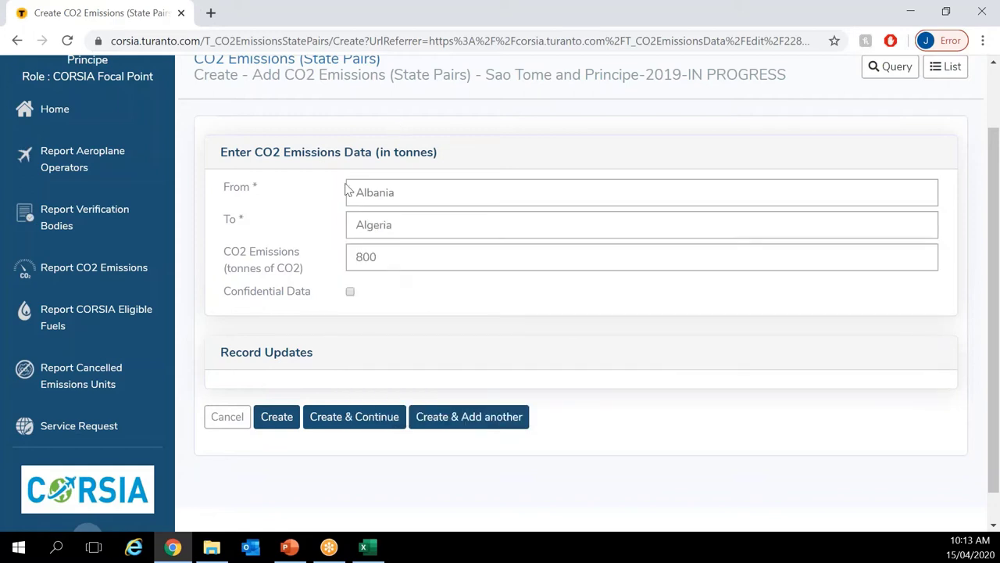
Step: Discard the Albania–Algeria entry without saving and glance at the Tools options
left_click(222, 420)
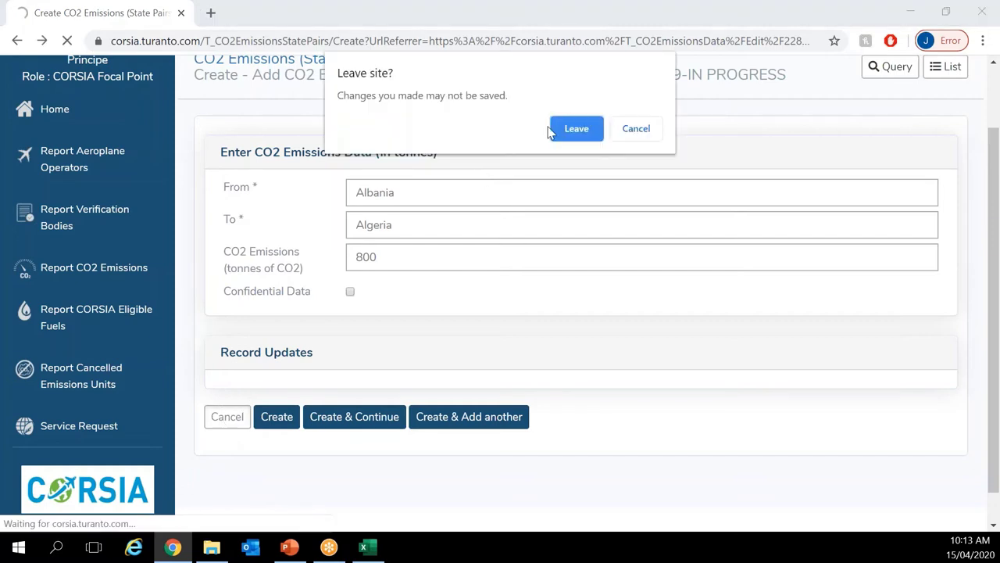
left_click(576, 127)
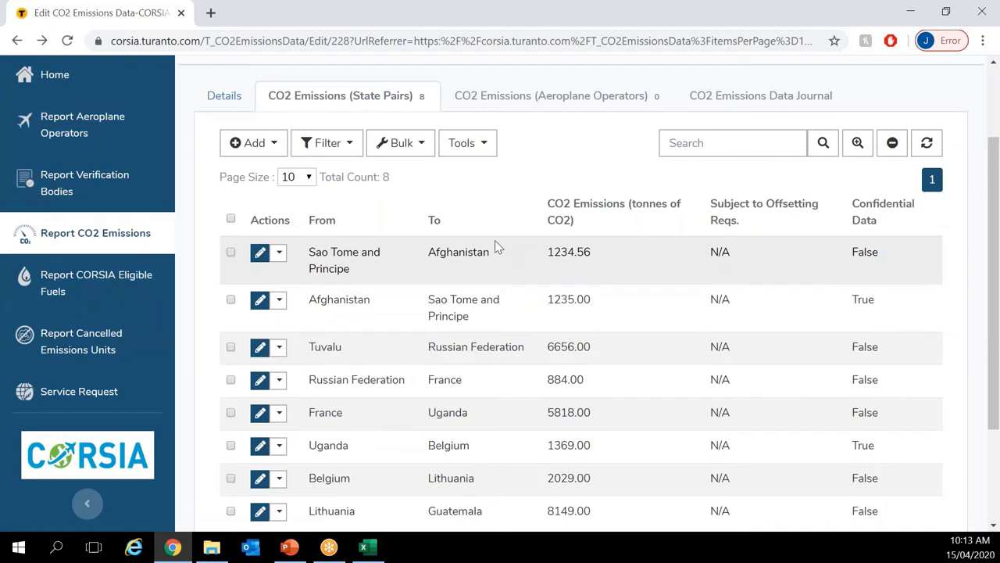
left_click(472, 152)
left_click(385, 387)
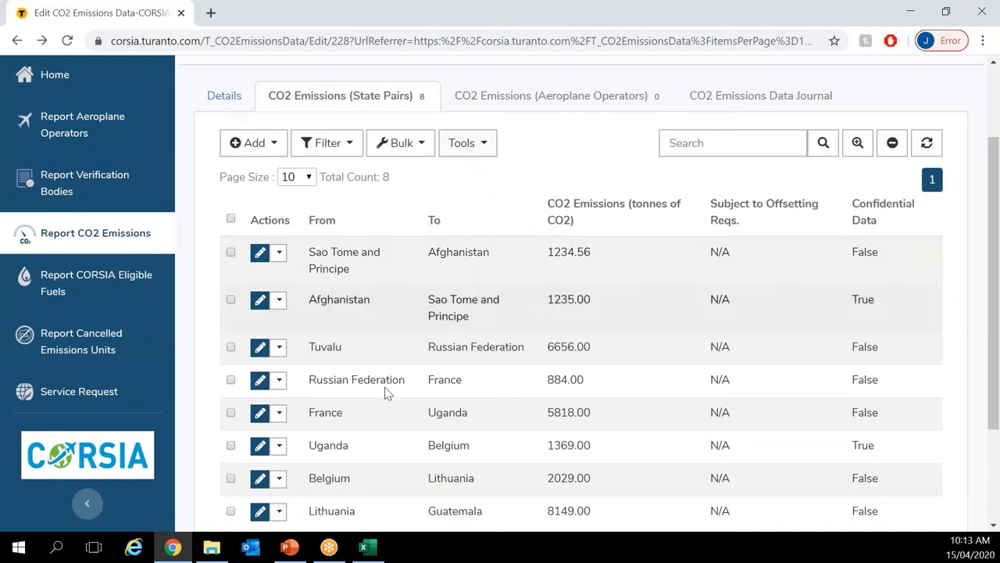
Step: Bring 4_2_Demo_err_domestic.csv forward and widen columns A–D to show the Canada–Canada row
left_click(218, 548)
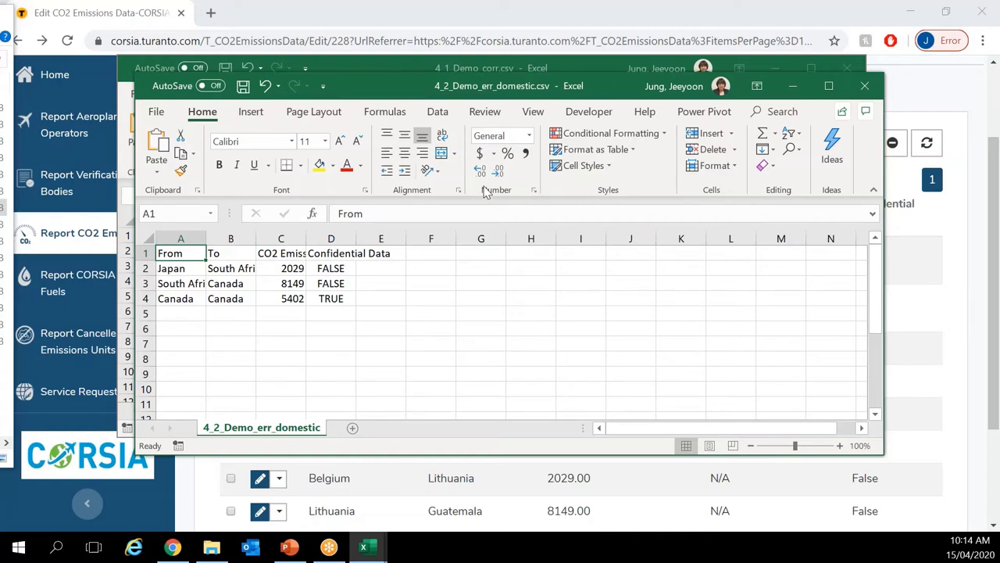
left_click(601, 69)
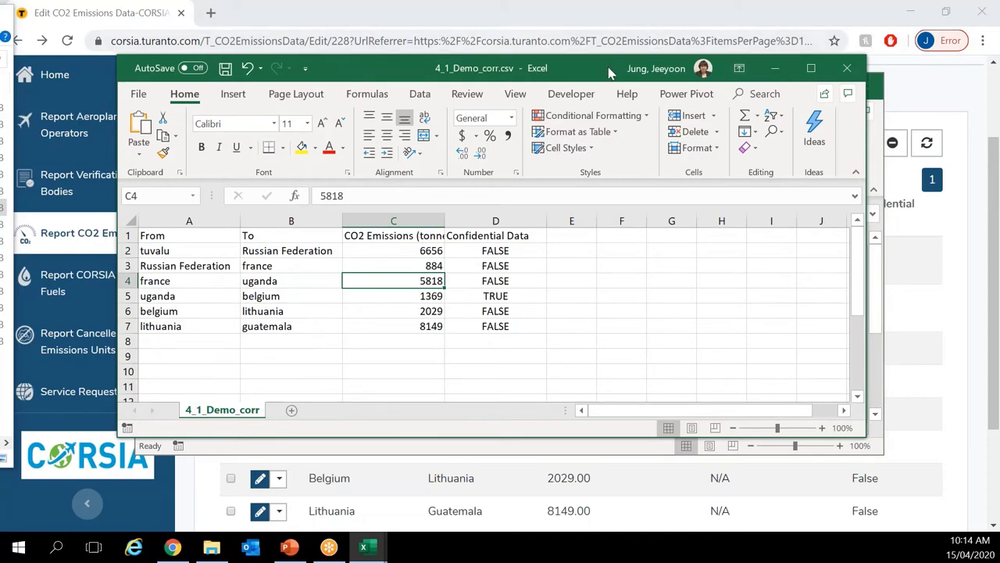
key("alt+Tab")
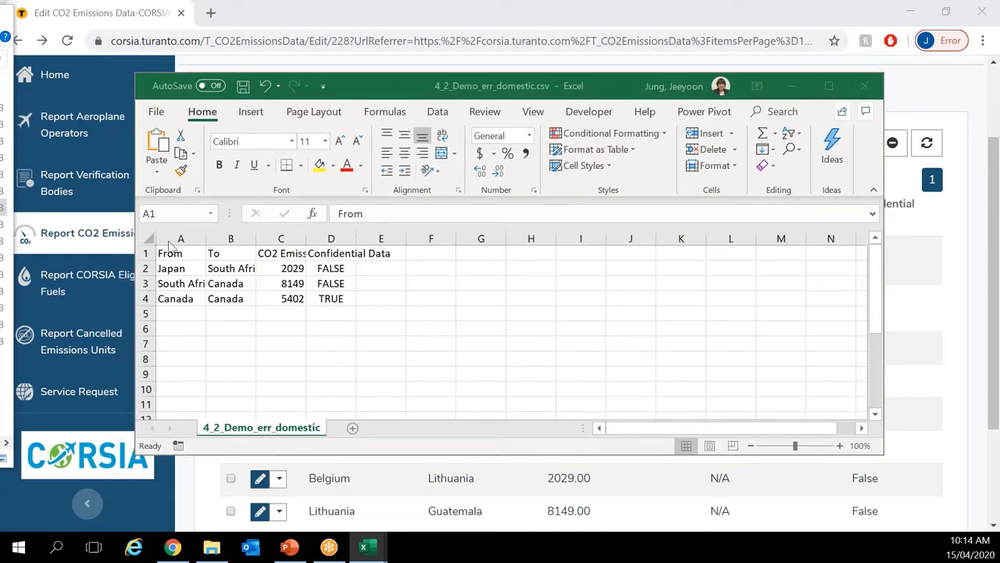
left_click_drag(181, 238, 354, 242)
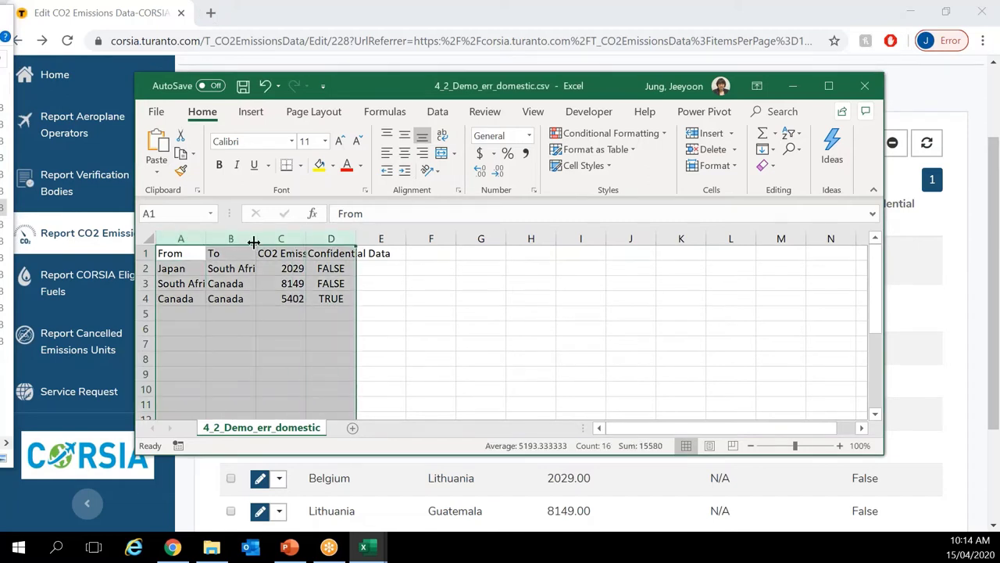
left_click_drag(257, 239, 306, 239)
left_click(270, 327)
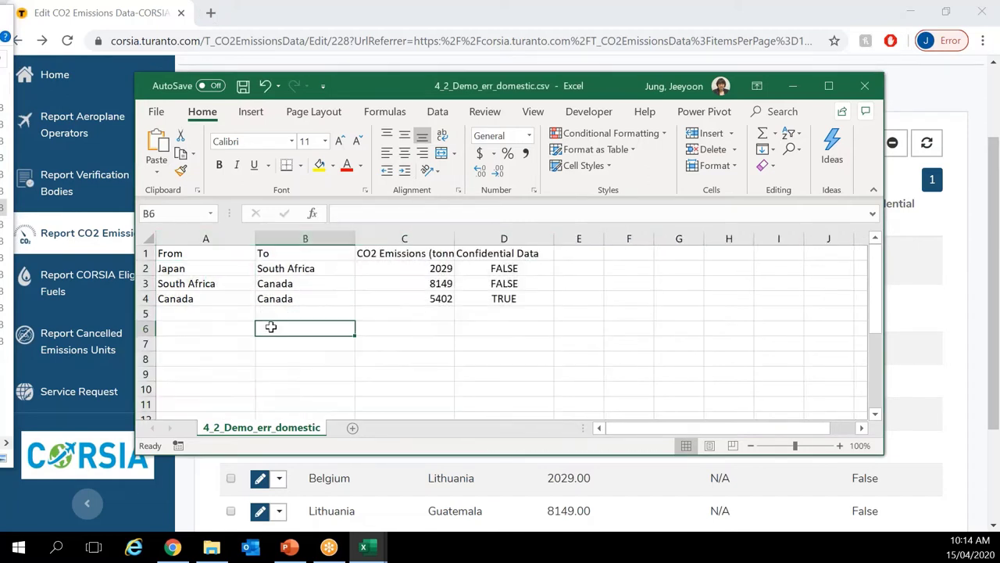
left_click(179, 300)
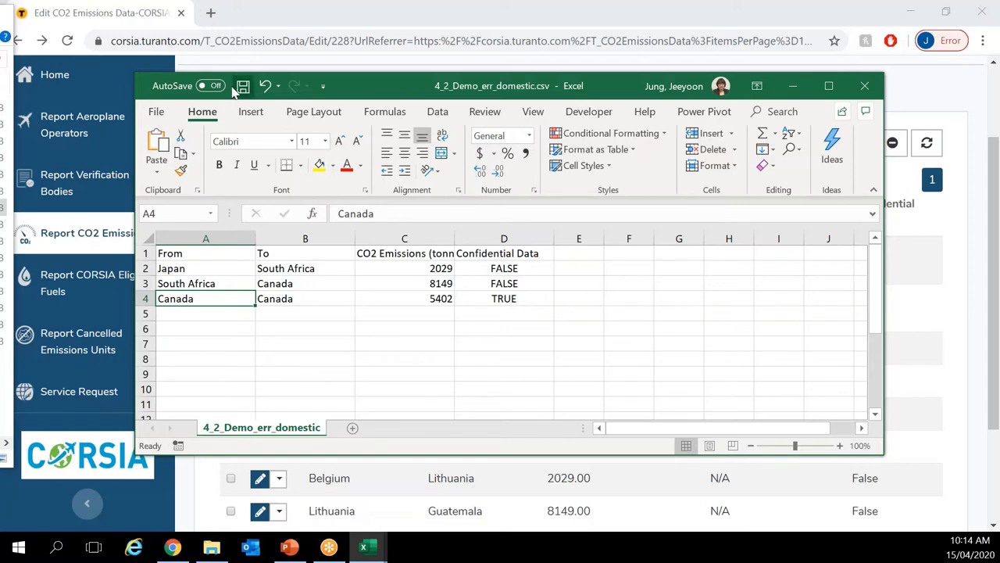
left_click(762, 19)
Step: Import the three previewed rows of 4_2_Demo_err_domestic.csv into State Pairs, then return to the report
left_click(467, 144)
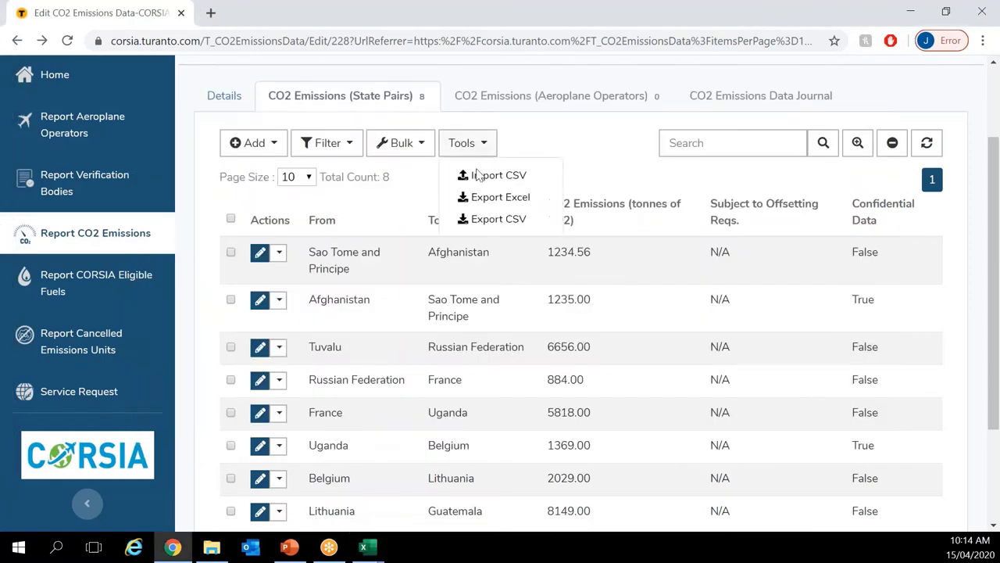
left_click(477, 172)
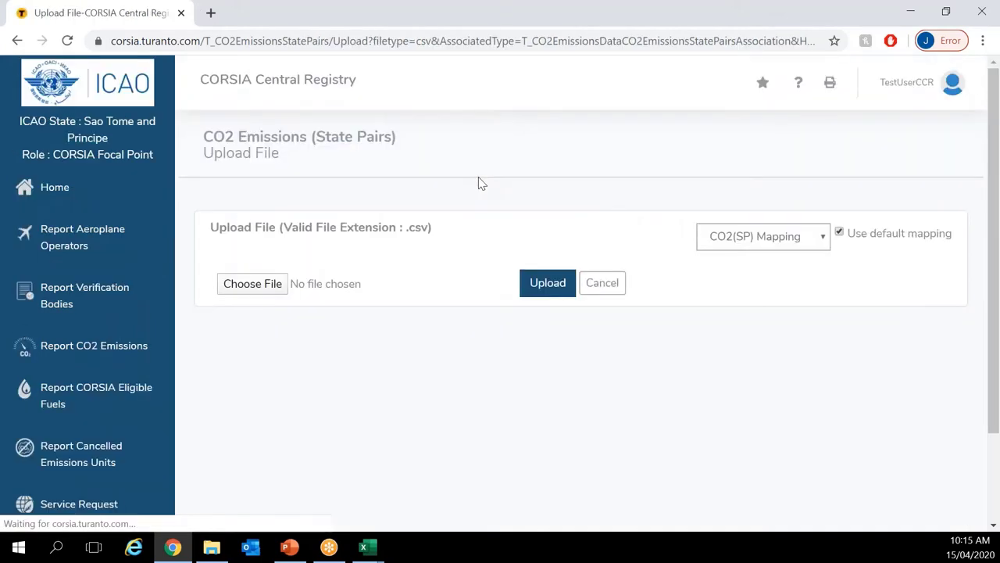
left_click(266, 285)
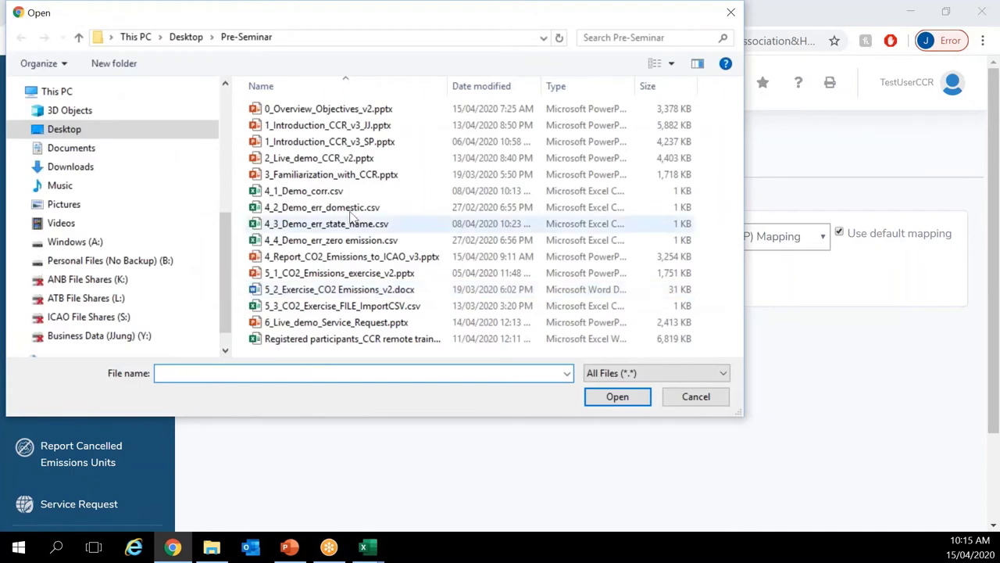
double_click(358, 207)
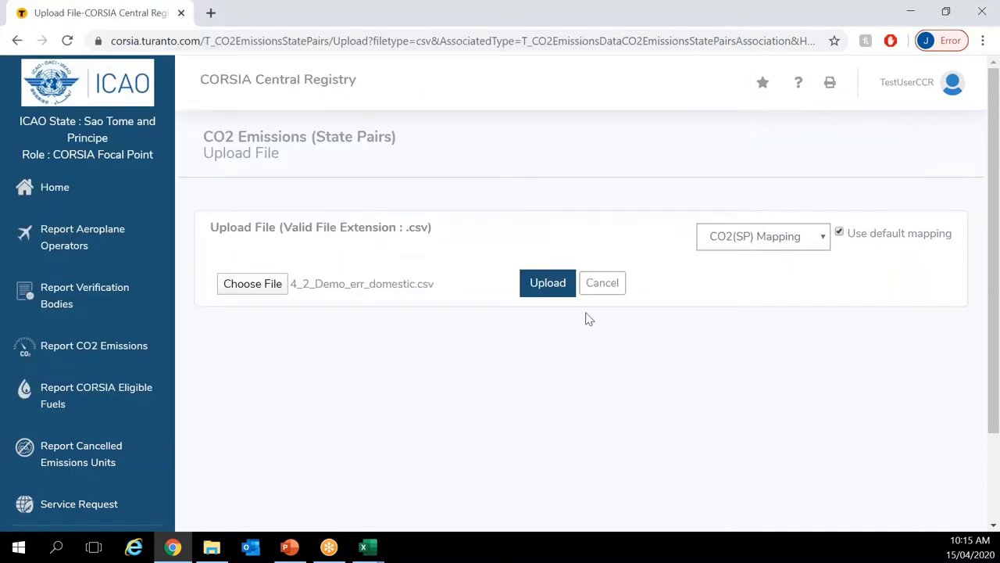
left_click(547, 288)
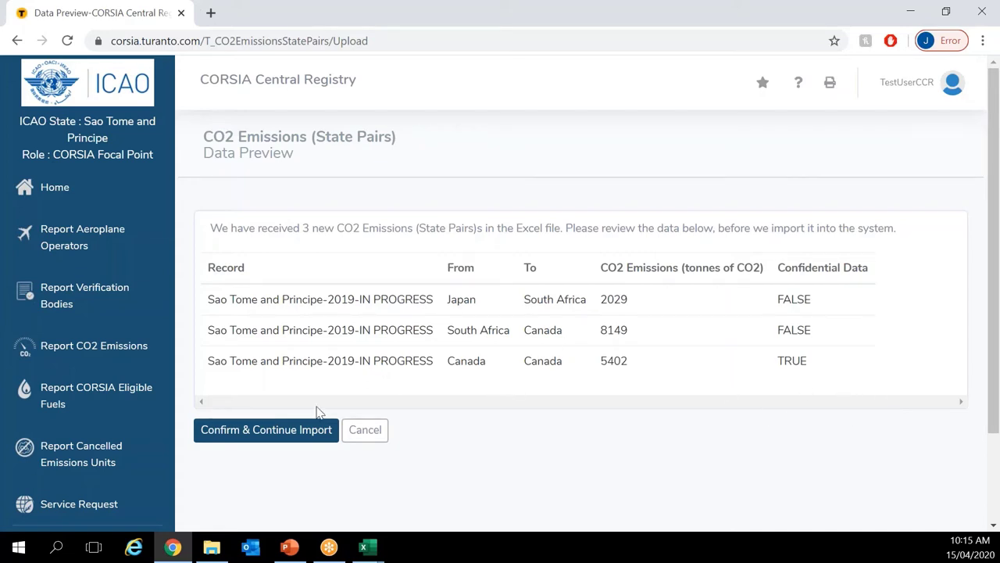
left_click(263, 438)
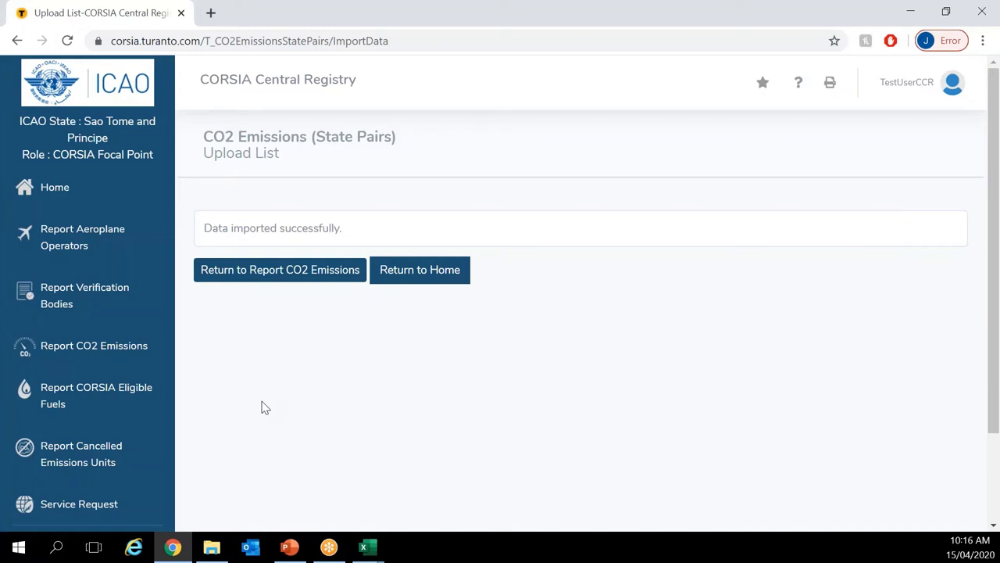
left_click(271, 270)
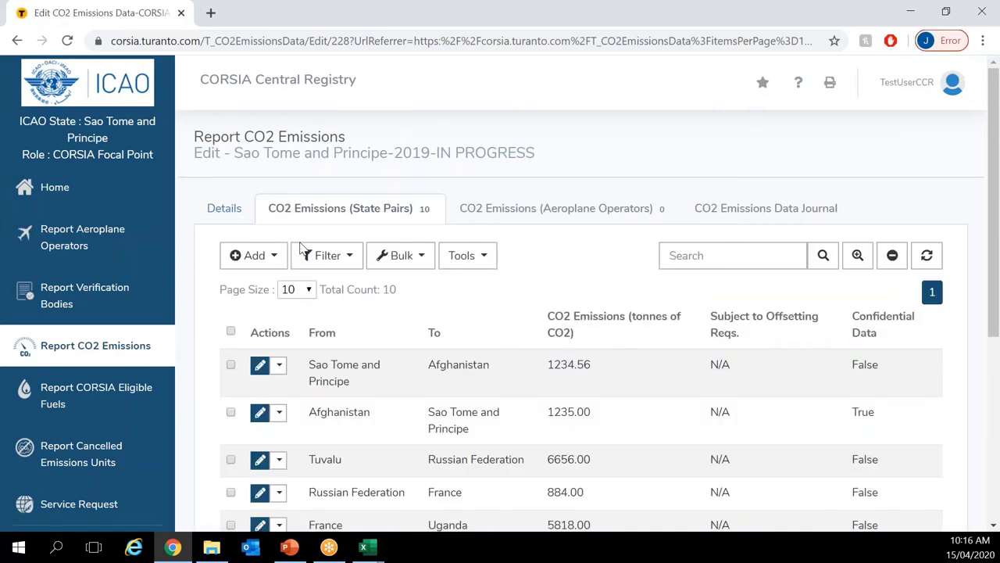
Step: Scroll through the ten State Pairs entries down to South Africa–Canada, then open the Tools menu
scroll(367, 239, "down", 1)
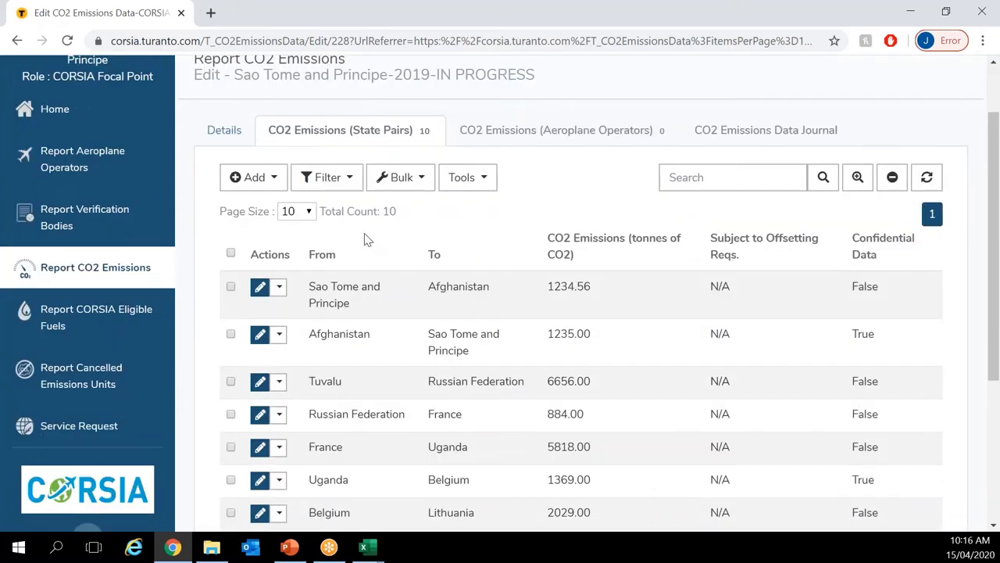
scroll(364, 239, "down", 2)
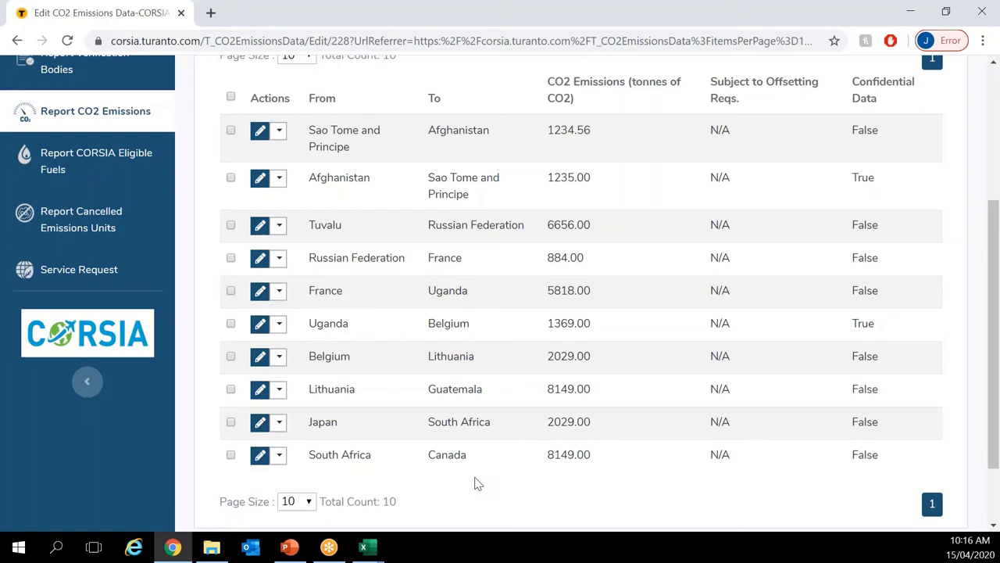
scroll(477, 484, "up", 1)
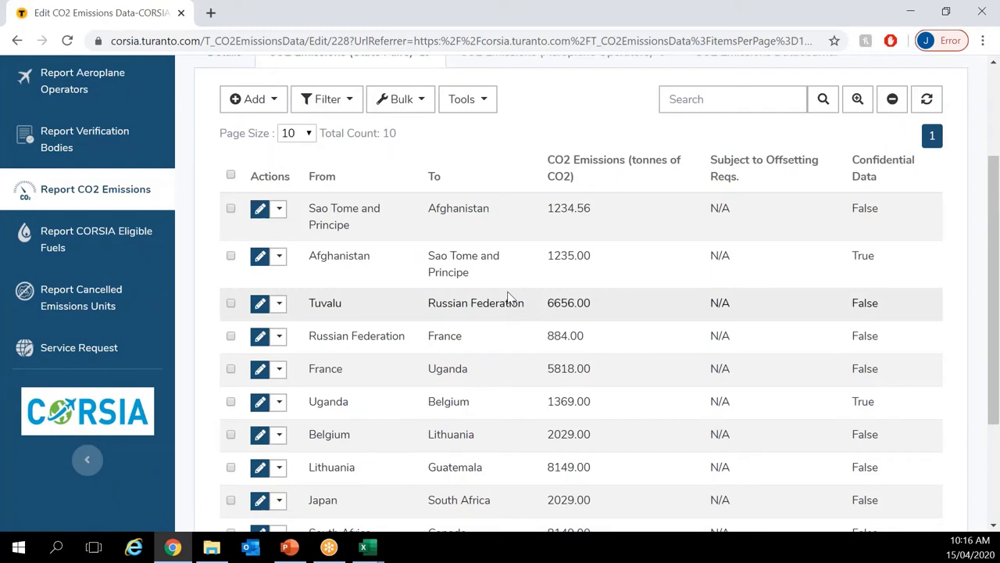
scroll(508, 297, "up", 1)
left_click(472, 180)
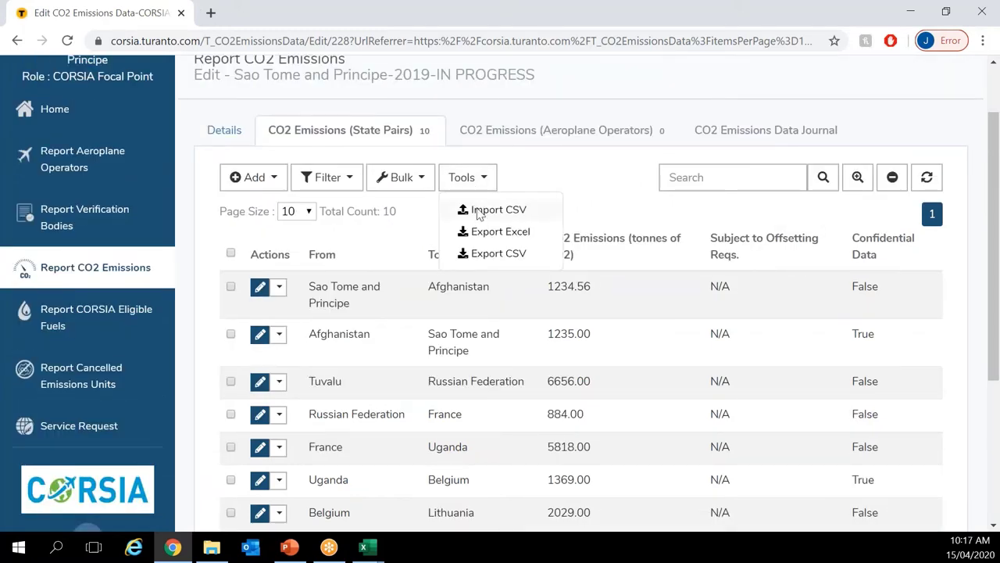
Step: Import 4_1_Demo_corr.csv into State Pairs, which rejects all six rows as existing pairs
left_click(479, 213)
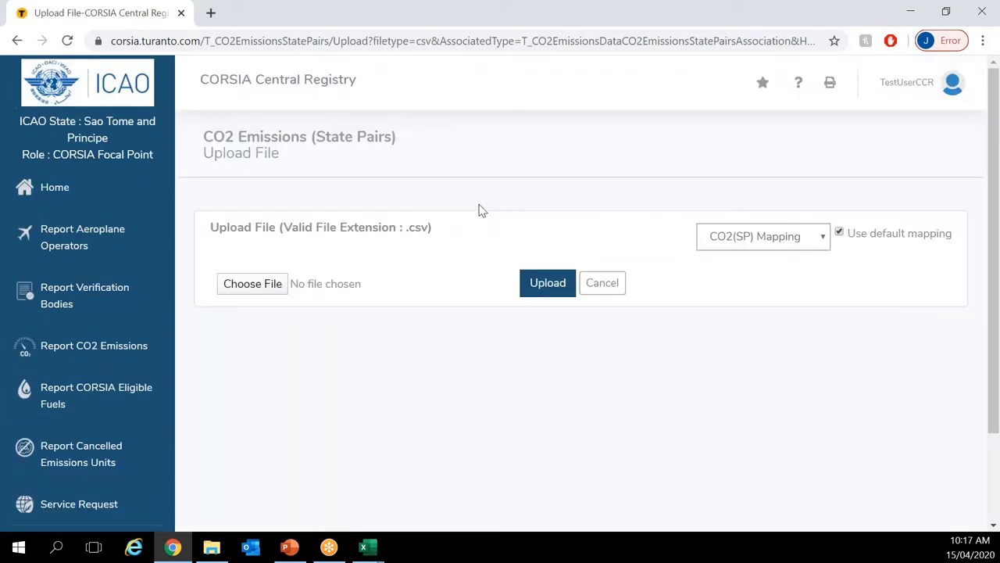
left_click(252, 284)
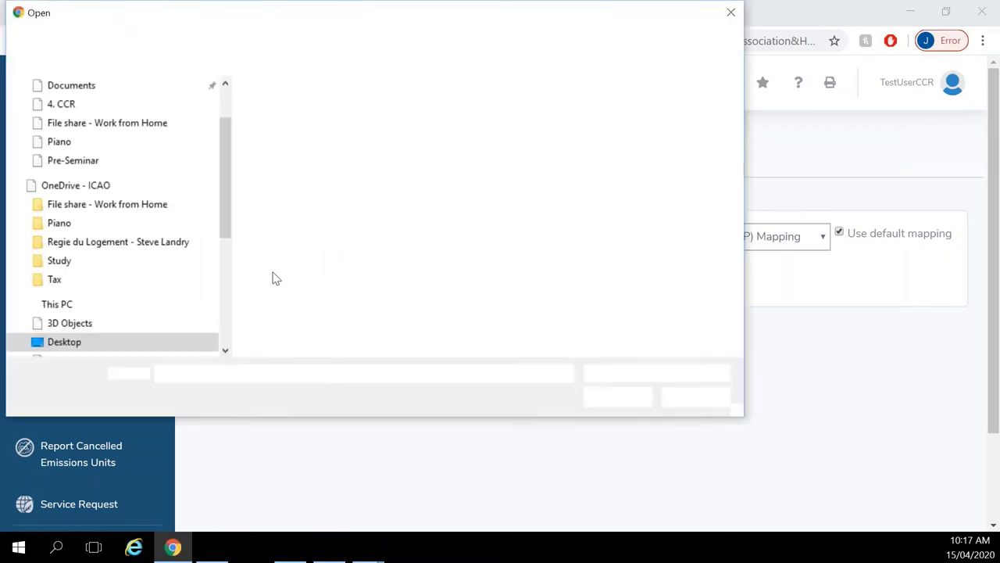
double_click(327, 191)
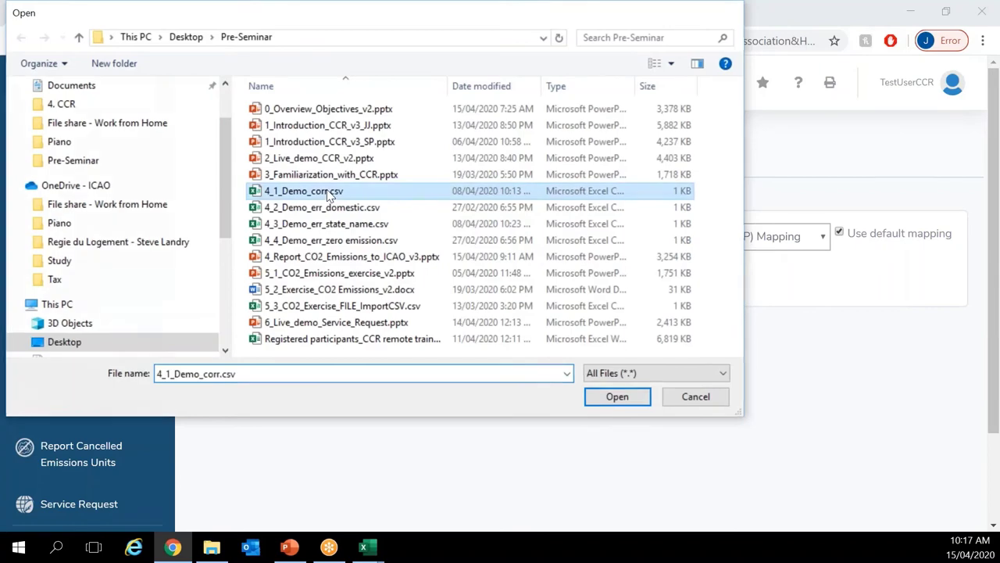
left_click(553, 288)
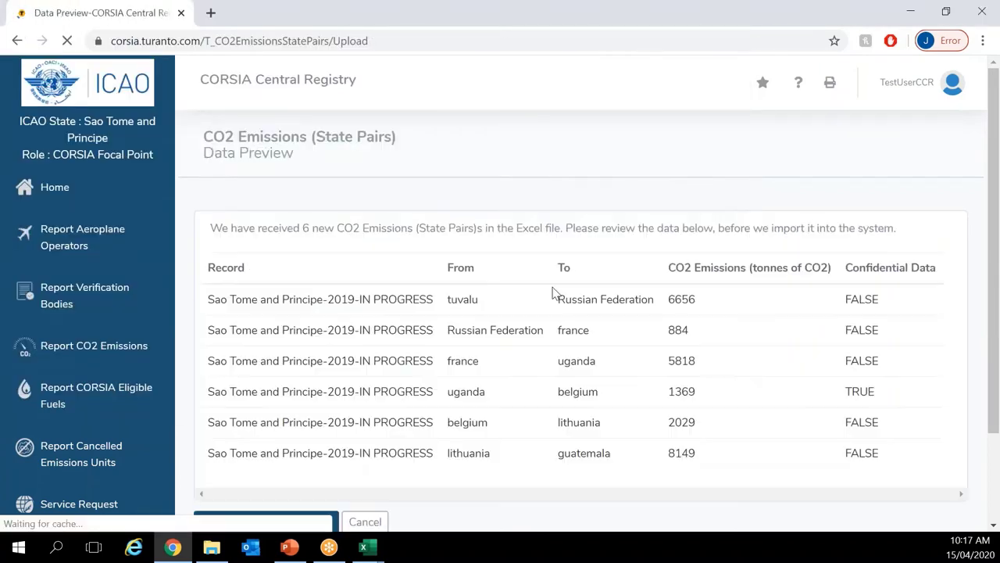
scroll(553, 293, "down", 1)
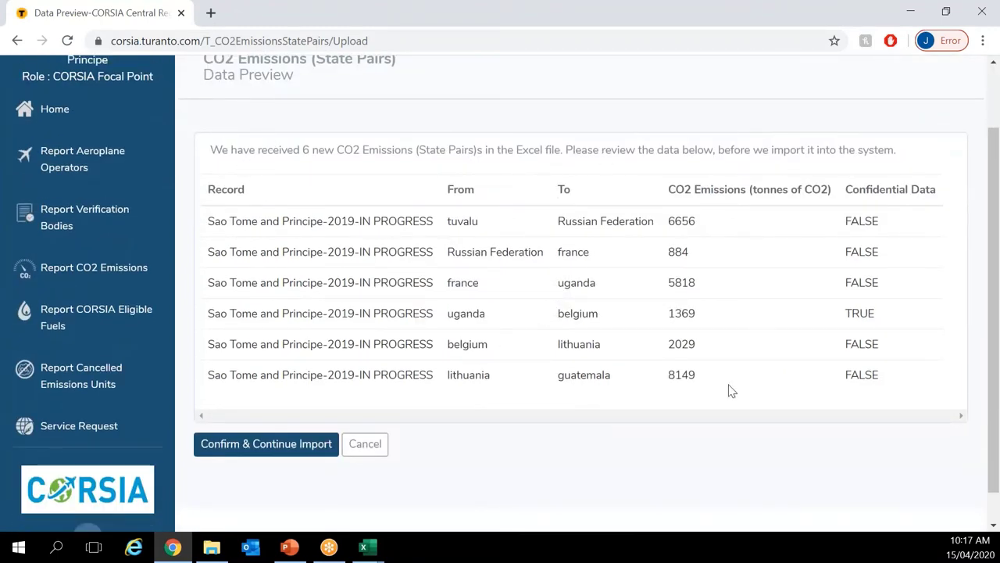
left_click(281, 457)
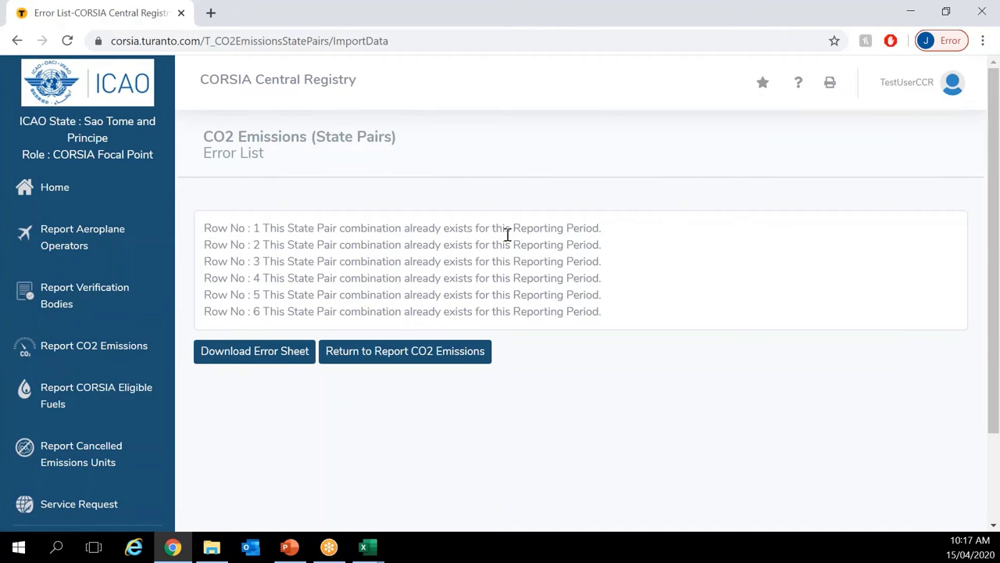
Step: Download the error sheet, go back to the CO2 emissions report, and bring Excel forward
left_click(264, 364)
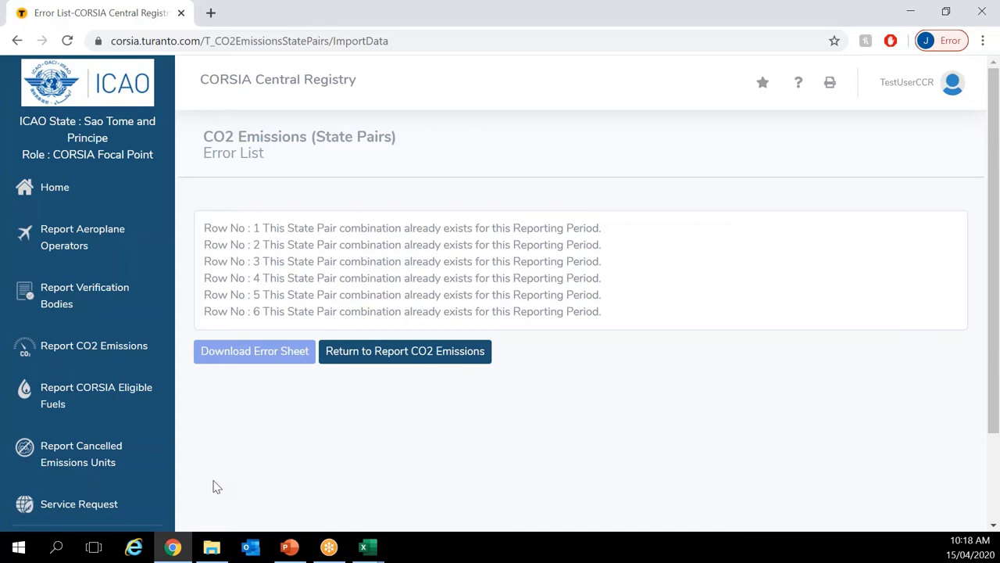
left_click(433, 364)
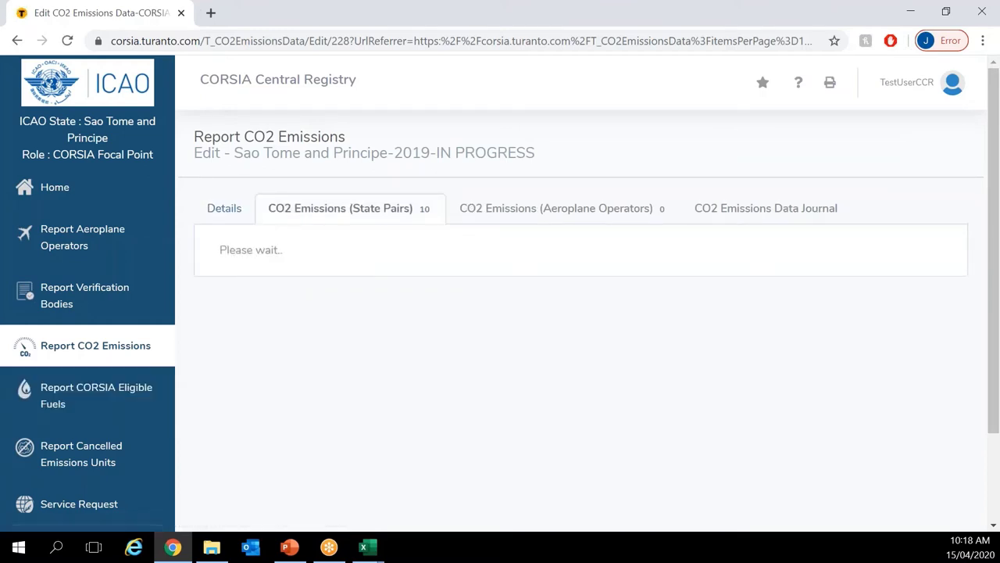
left_click(9, 424)
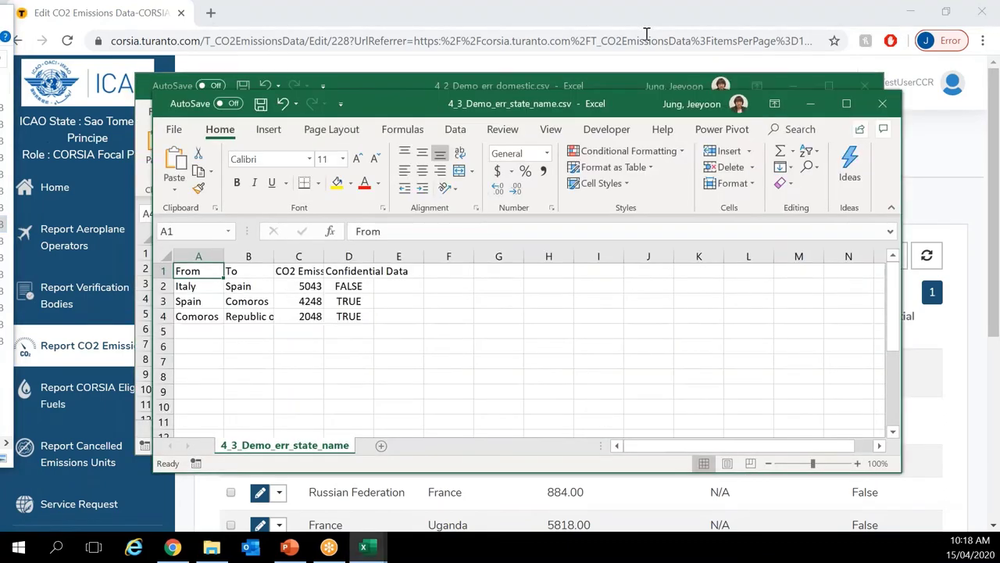
Step: Close 4_2_Demo_err_domestic.csv without saving and widen columns A–E of 4_3_Demo_err_state_name.csv
left_click(864, 85)
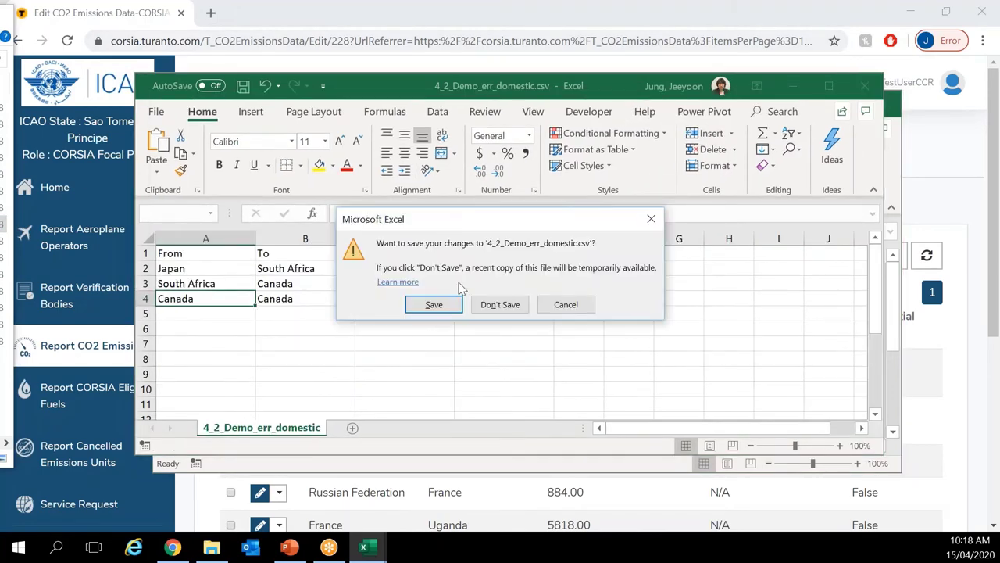
left_click(500, 304)
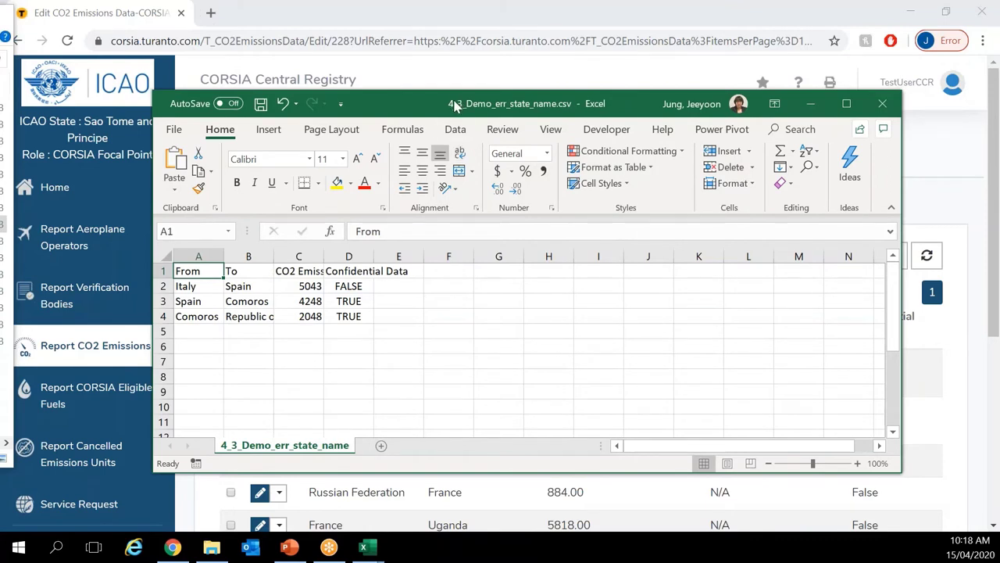
left_click_drag(197, 256, 395, 253)
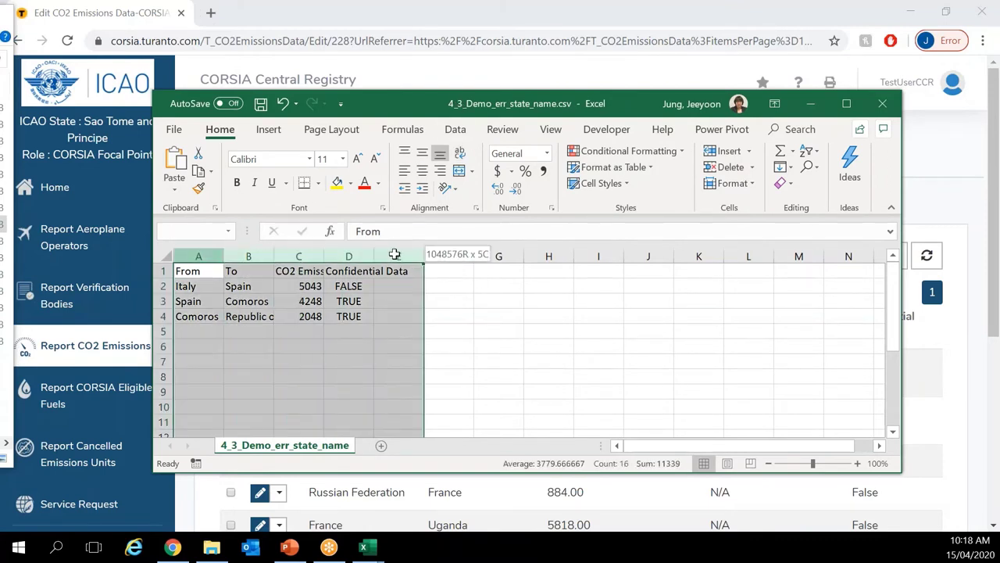
double_click(223, 255)
left_click_drag(251, 258, 278, 262)
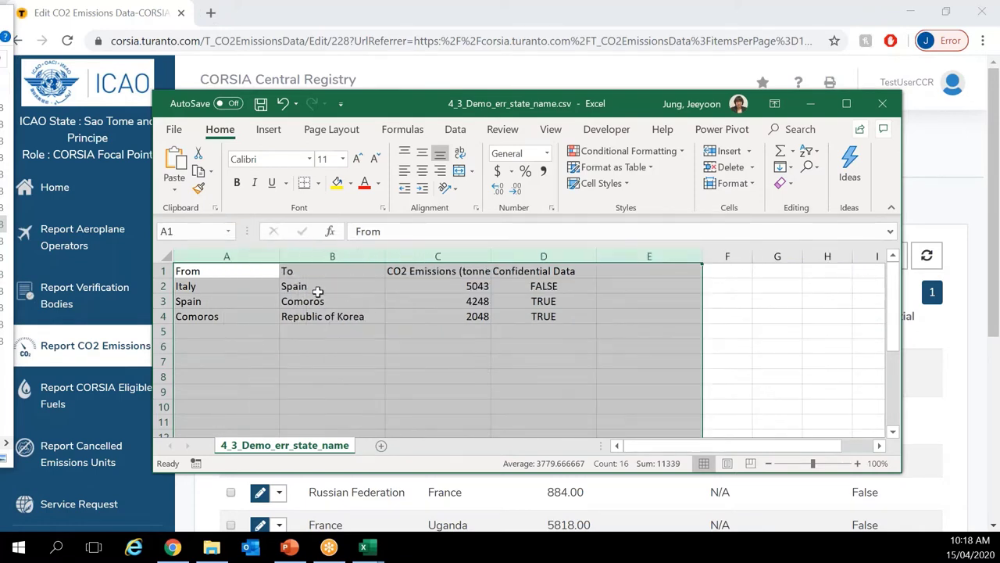
left_click(317, 290)
Step: Change B4 from Republic of Korea to 'Korea' and save the CSV
left_click(323, 316)
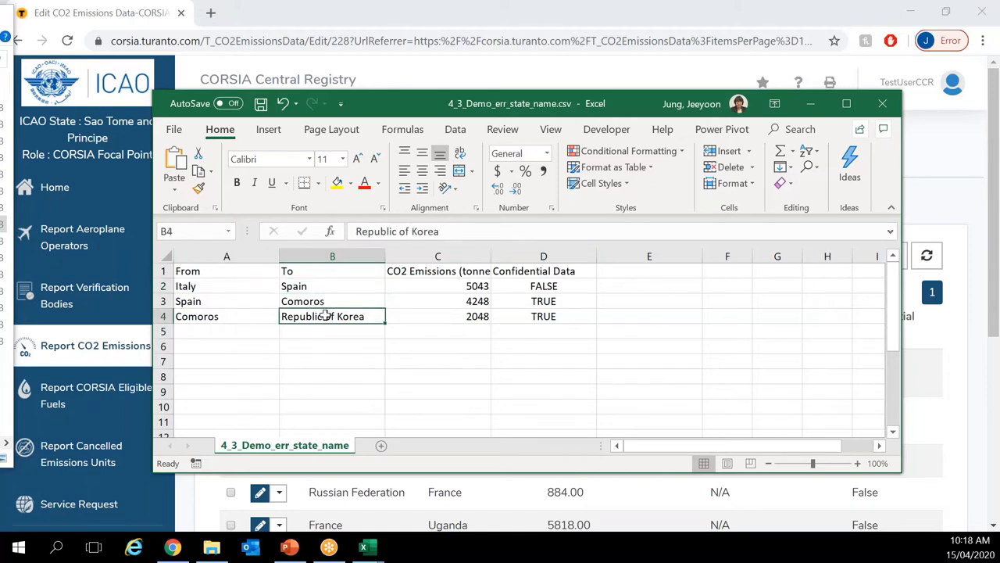
type("Korea")
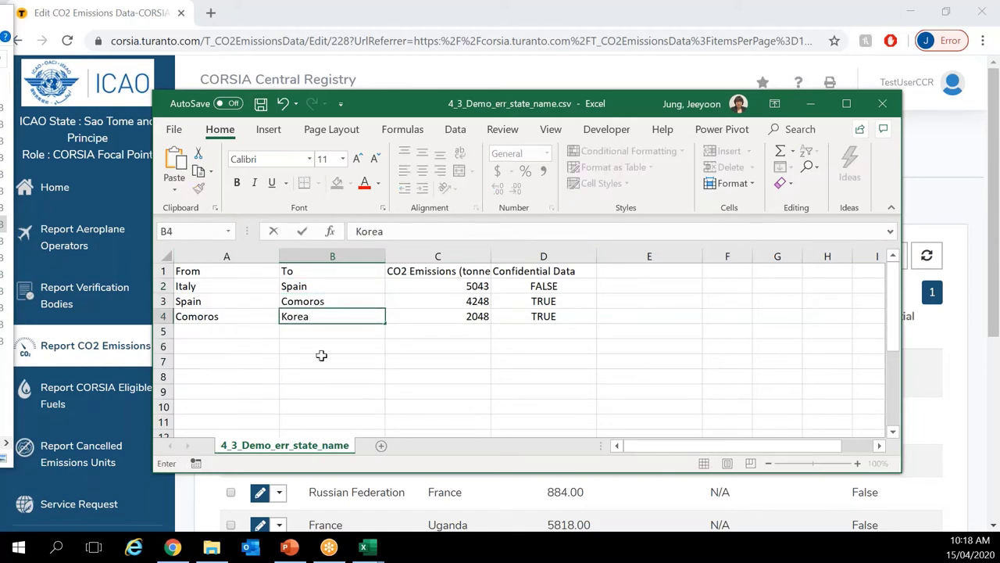
left_click(322, 359)
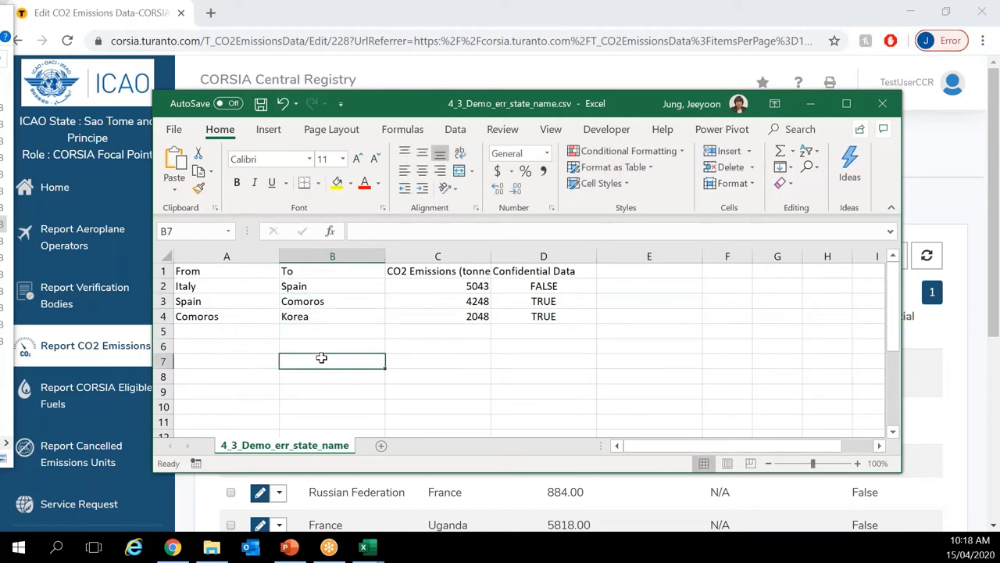
left_click(333, 345)
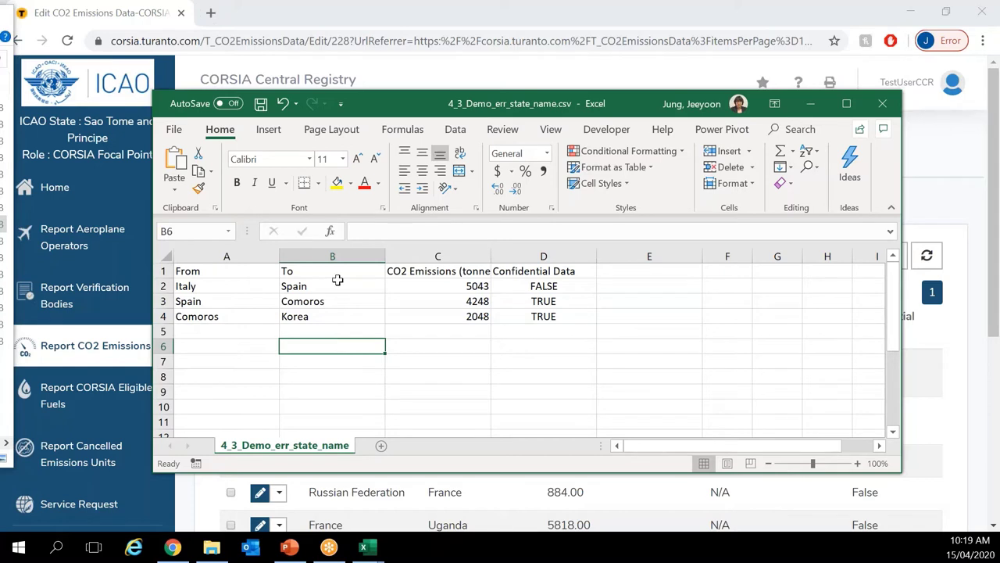
left_click(260, 104)
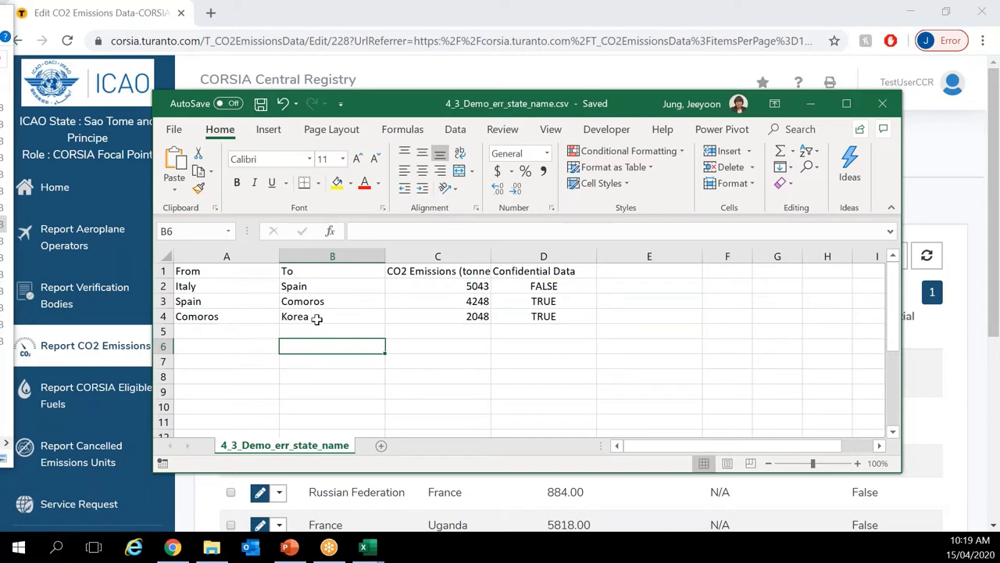
left_click(317, 319)
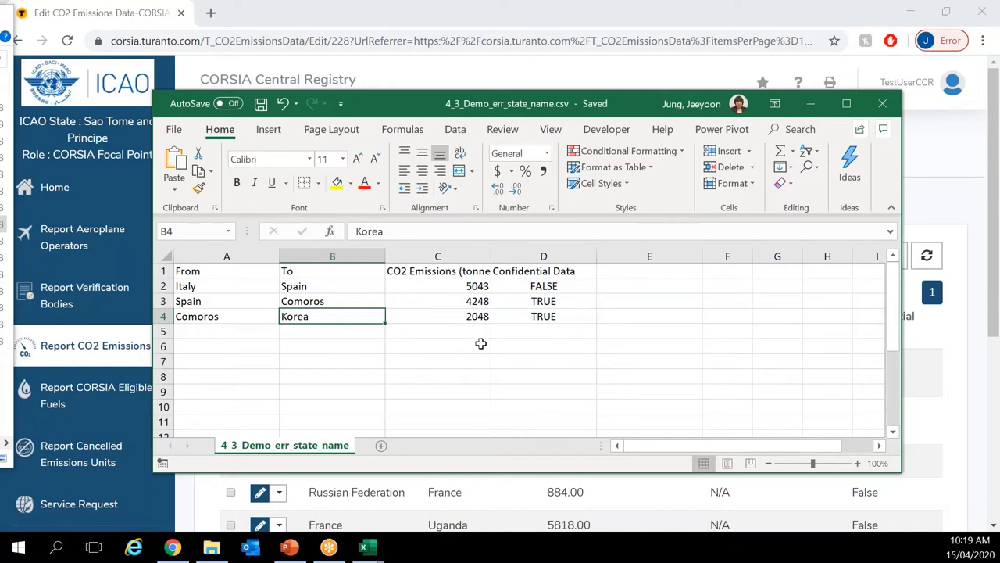
left_click(751, 15)
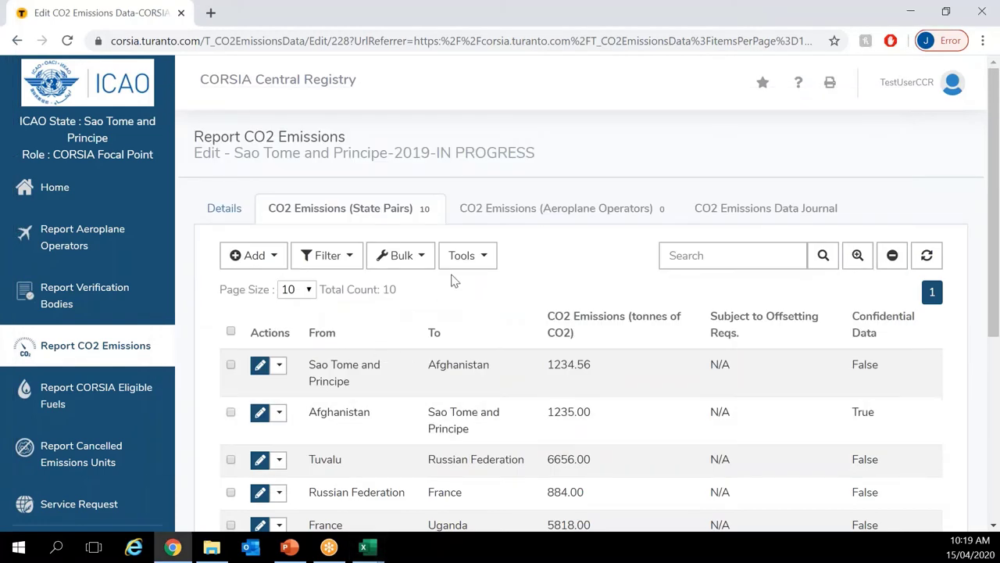
Step: Upload 4_3_Demo_err_state_name.csv to preview three State Pairs, including Comoros to Korea at 2048 tonnes
left_click(463, 256)
left_click(488, 289)
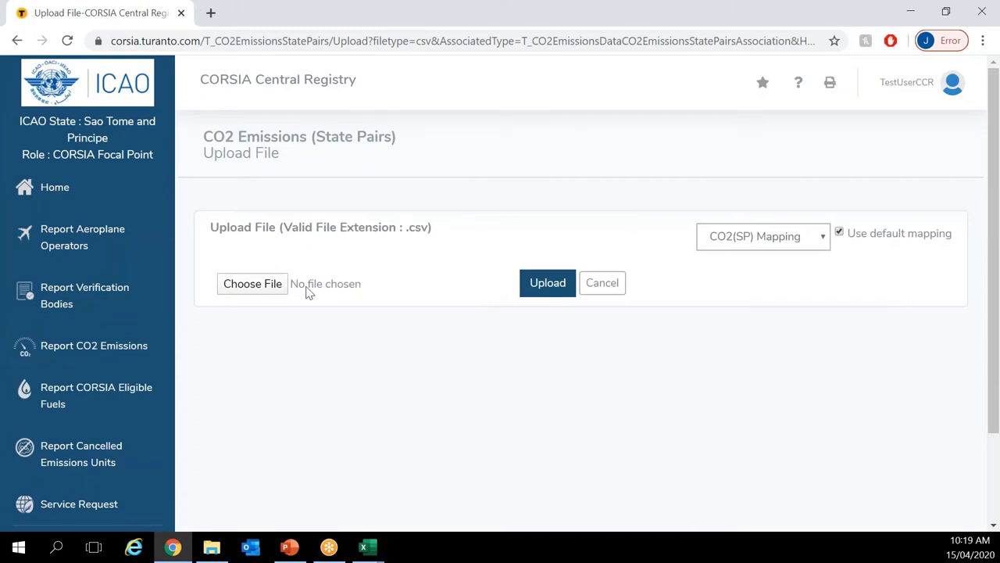
left_click(245, 284)
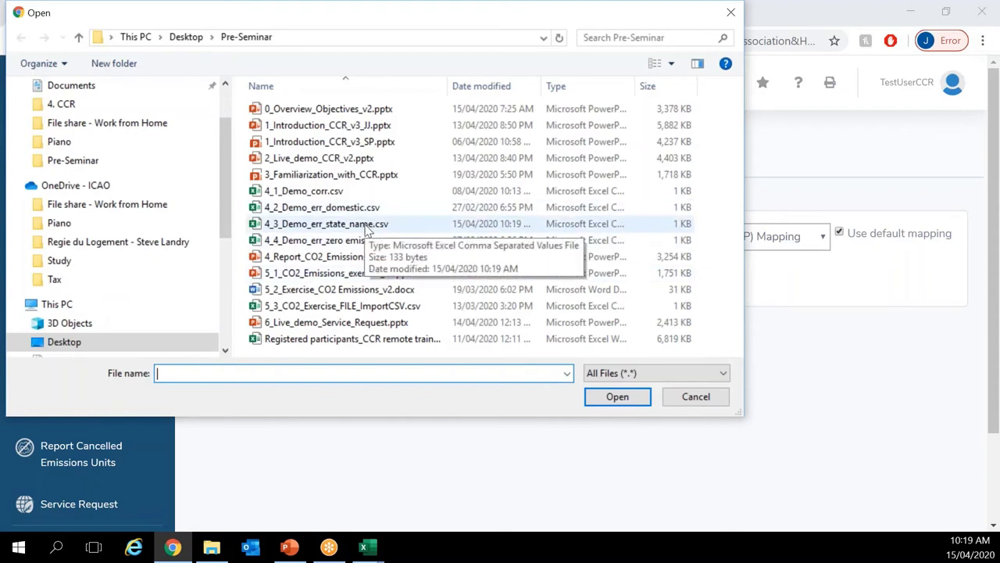
double_click(366, 225)
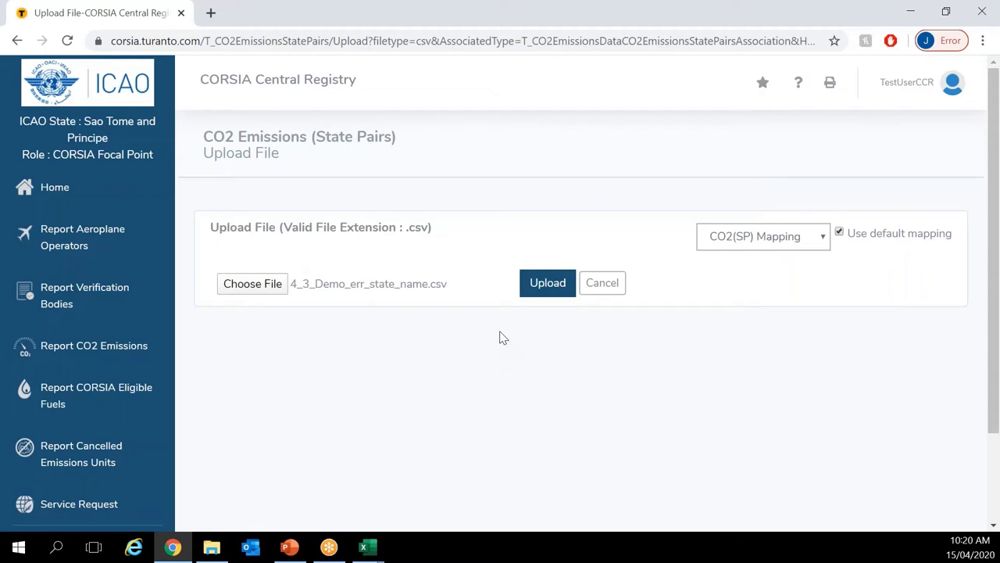
left_click(564, 283)
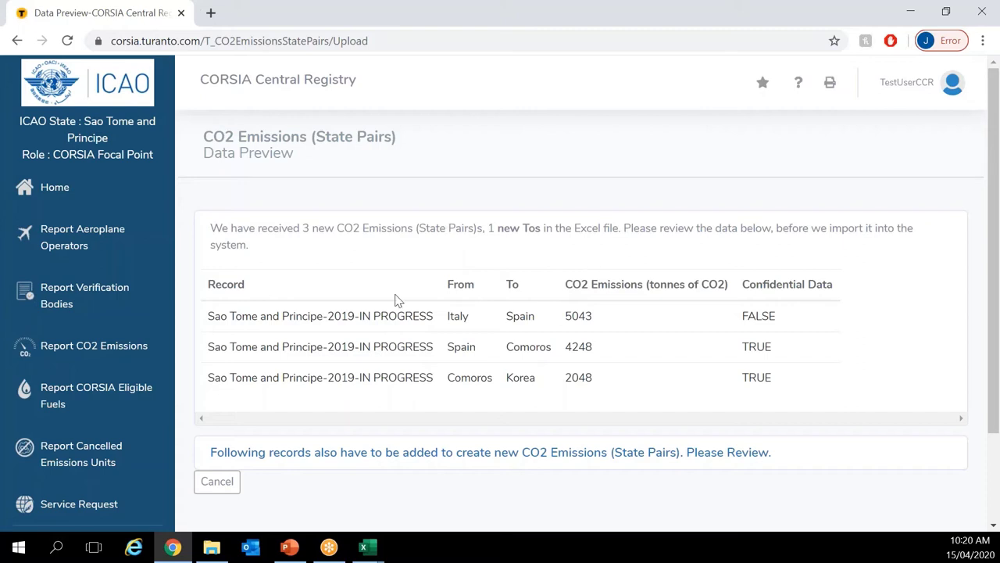
Step: Review Korea listed as a new To record that must be added, then cancel the import
scroll(396, 299, "down", 1)
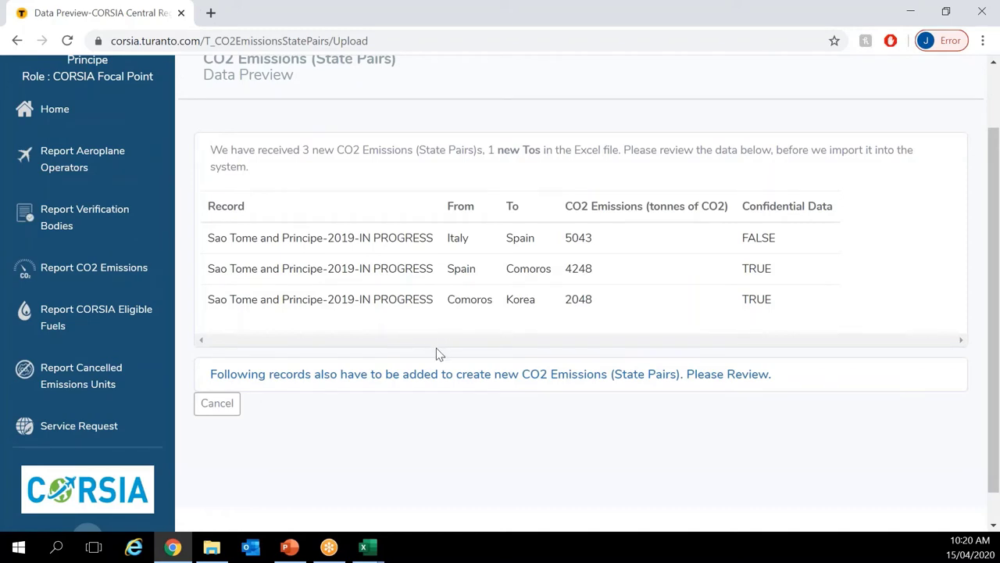
scroll(436, 349, "up", 1)
scroll(436, 357, "up", 1)
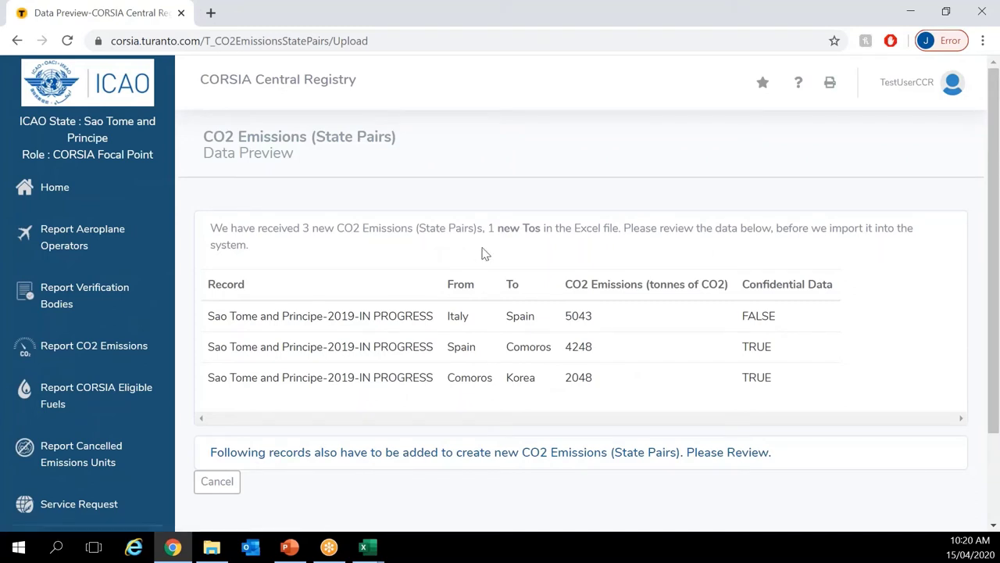
left_click_drag(493, 230, 606, 228)
left_click(607, 229)
left_click(497, 461)
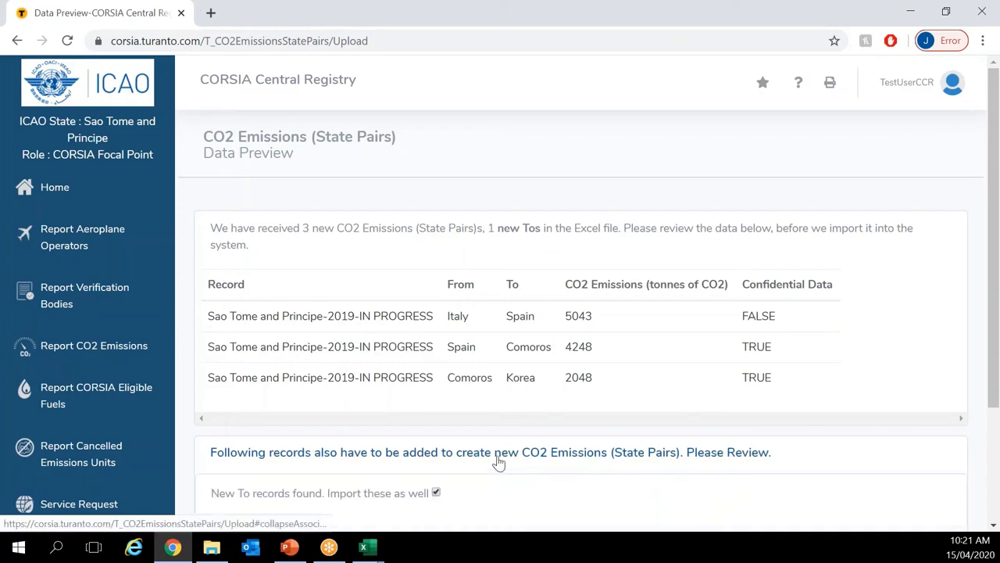
scroll(498, 461, "down", 1)
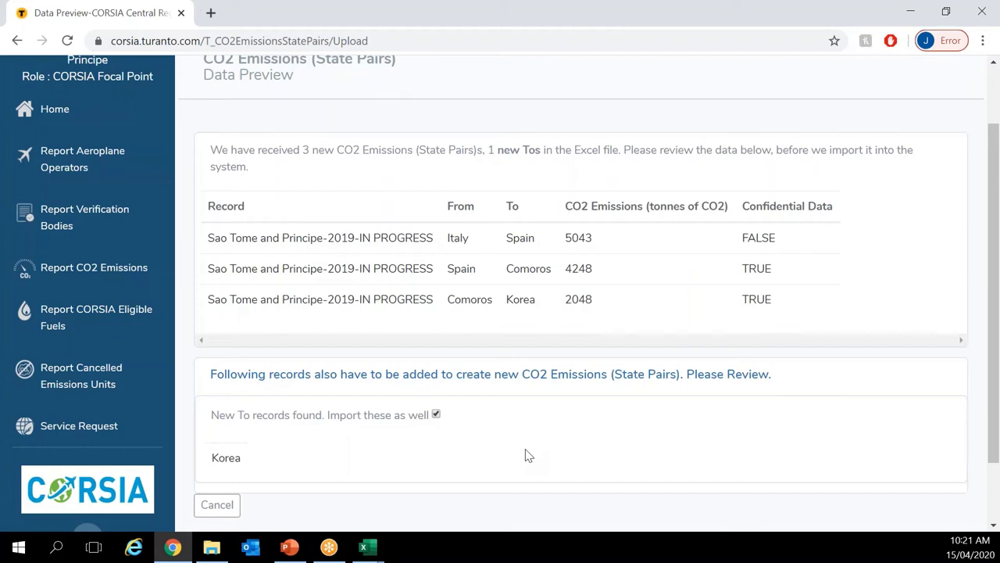
left_click(414, 385)
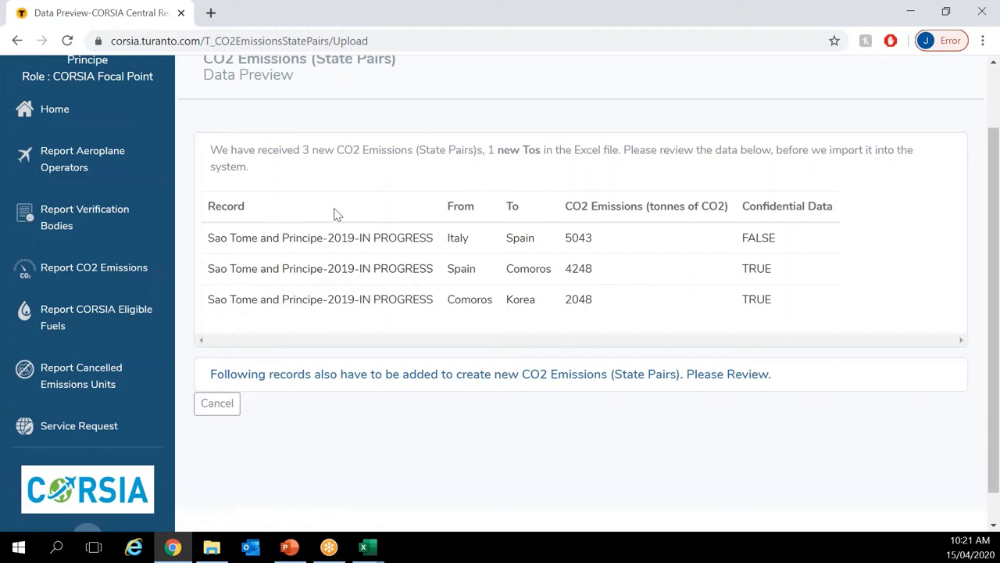
left_click(219, 404)
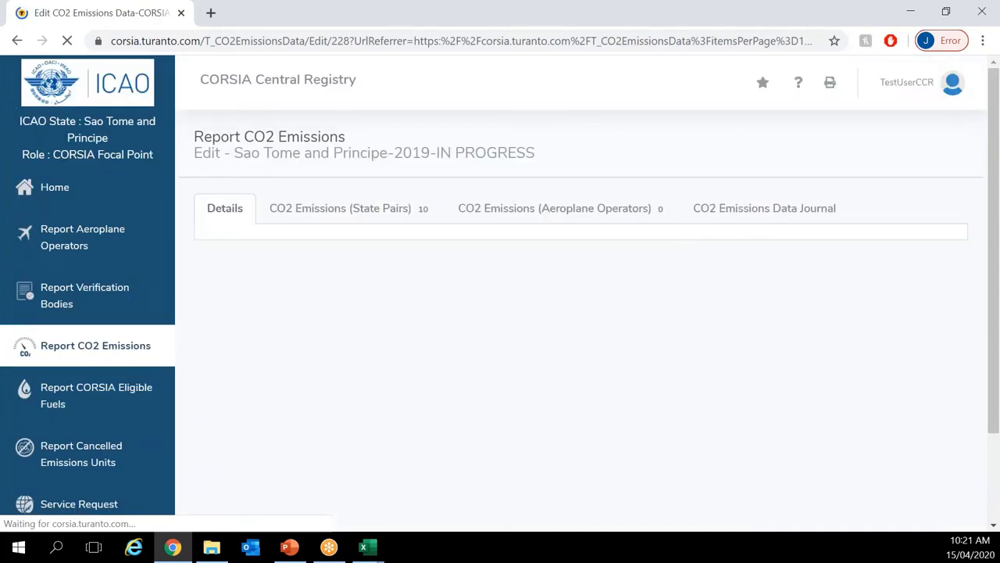
Step: Set B4 of 4_3_Demo_err_state_name.csv back to 'Republic of Korea' and save the CSV
left_click(428, 219)
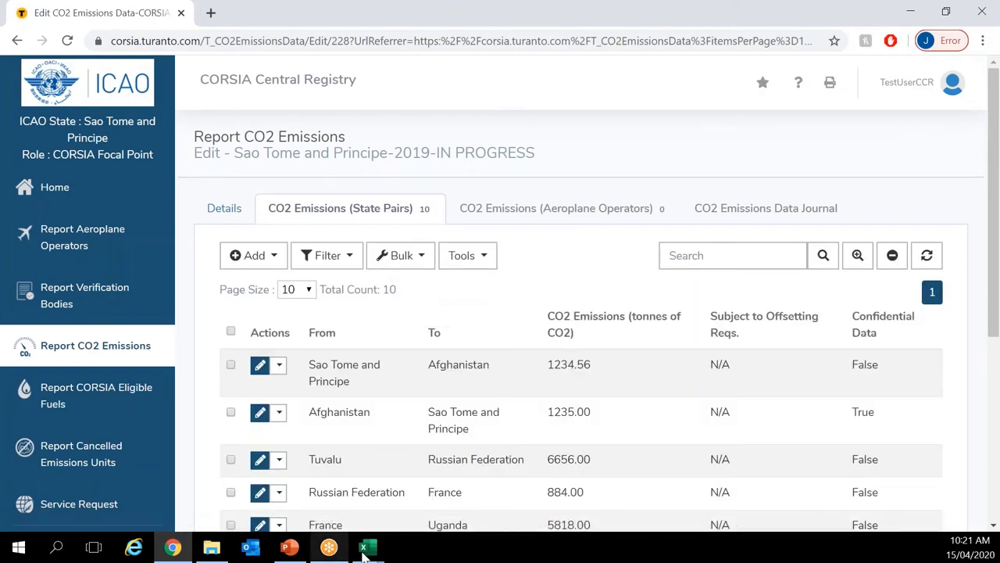
mouse_move(364, 551)
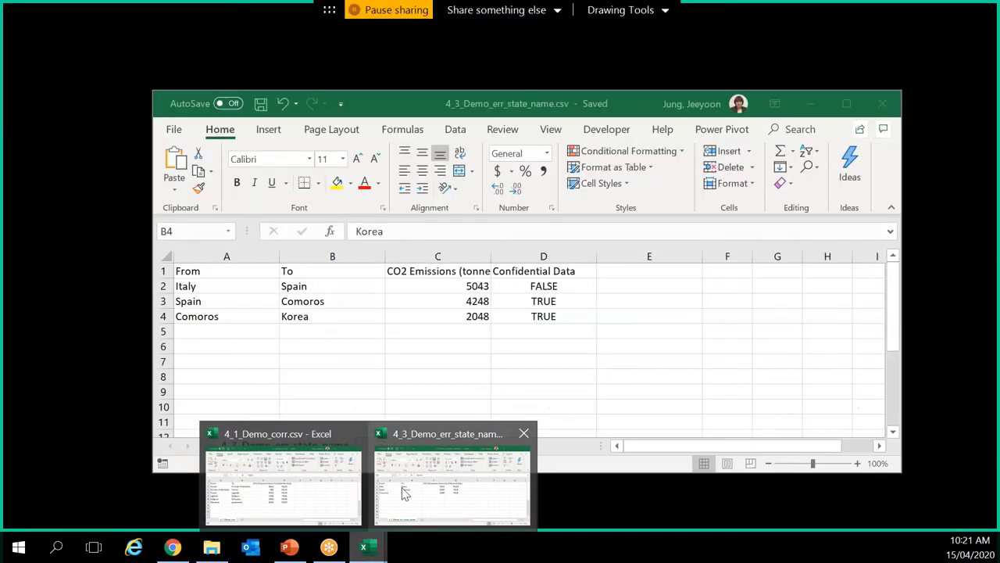
left_click(404, 492)
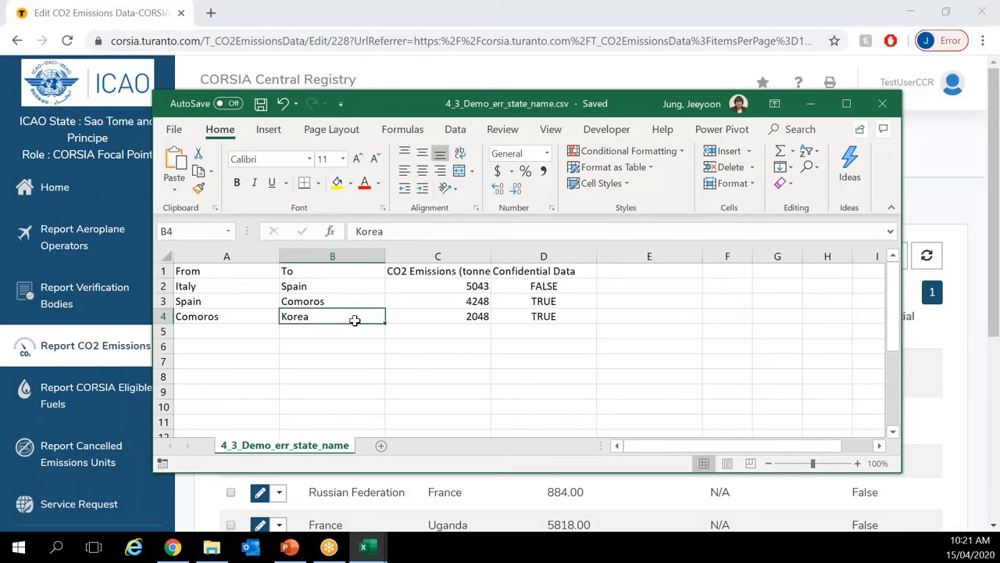
type("Republic of Korea")
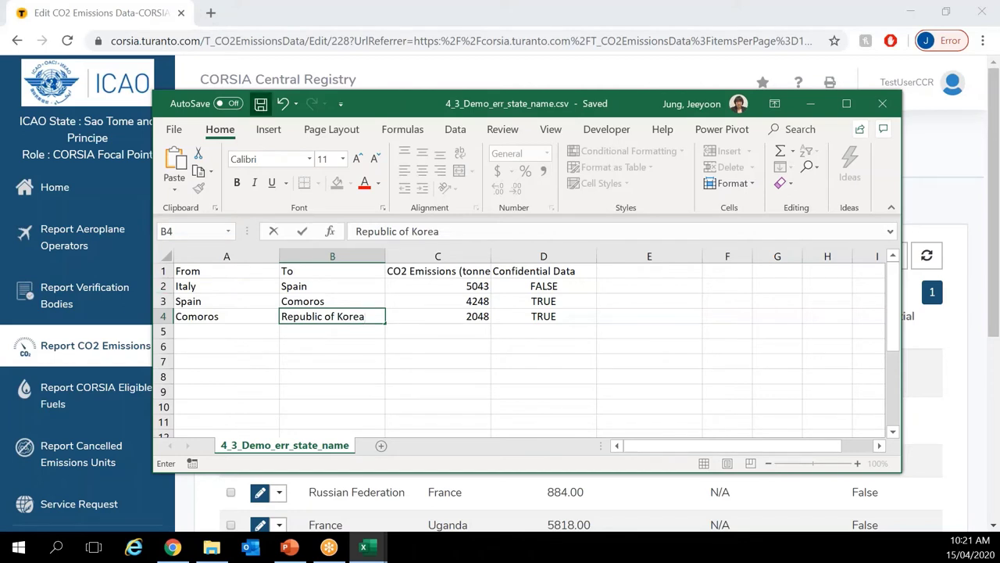
left_click(260, 104)
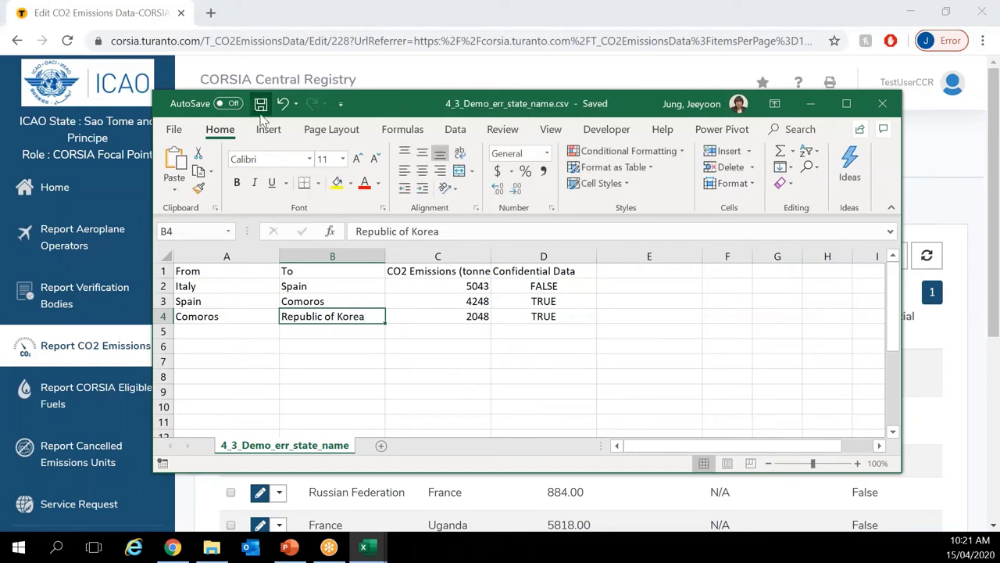
left_click(738, 14)
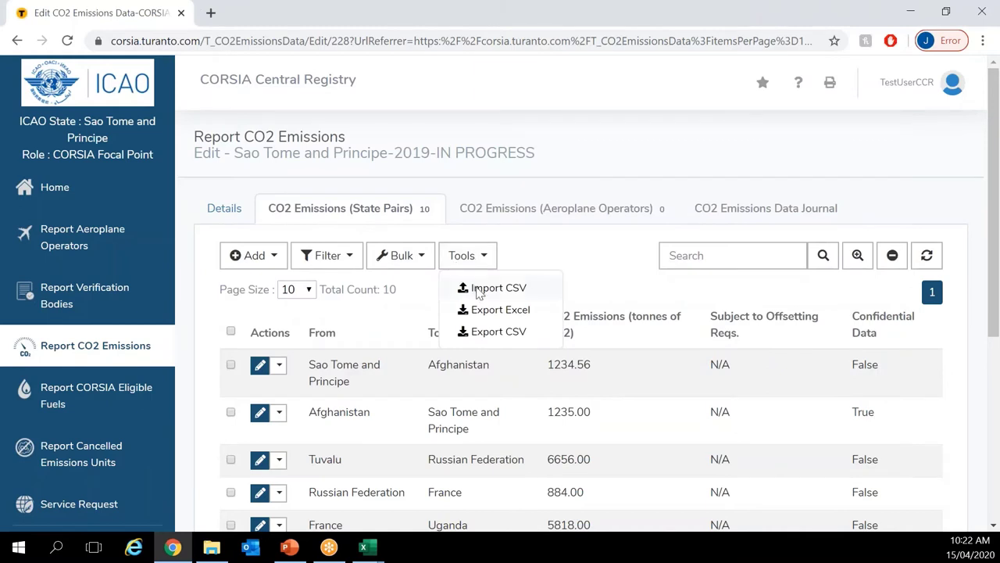
Step: Import the corrected 4_3_Demo_err_state_name.csv, loading three rows including Comoros to Republic of Korea
left_click(478, 290)
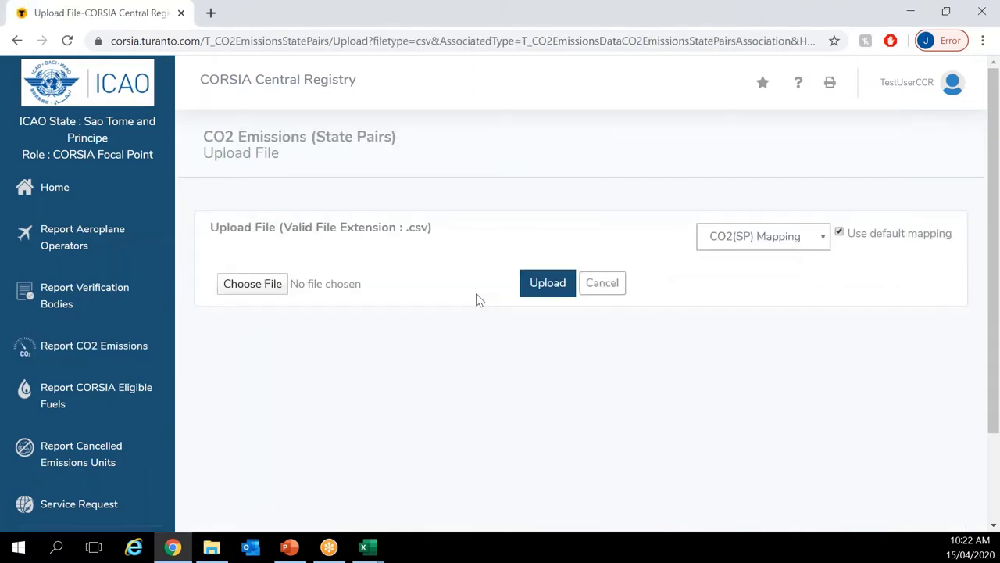
left_click(266, 286)
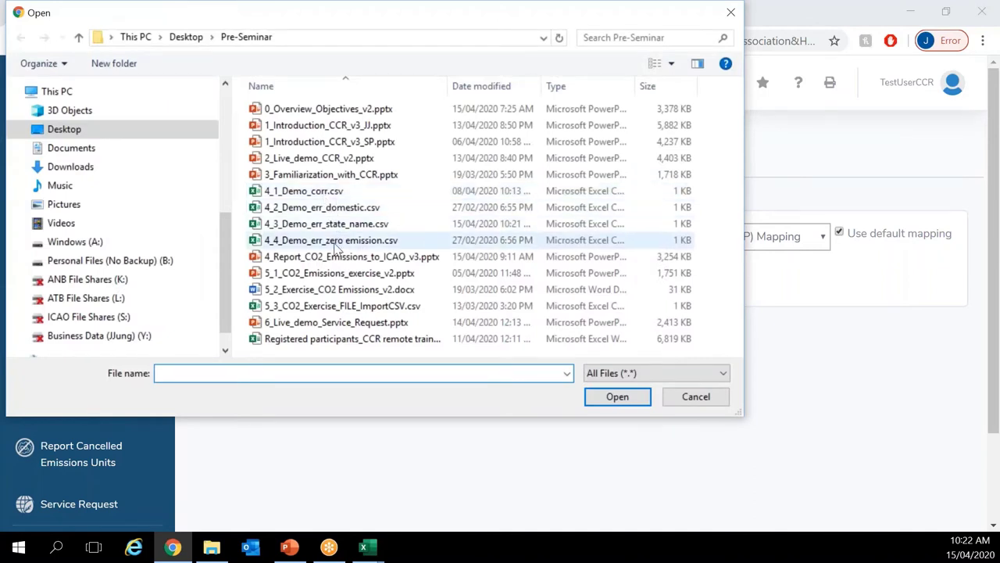
double_click(338, 225)
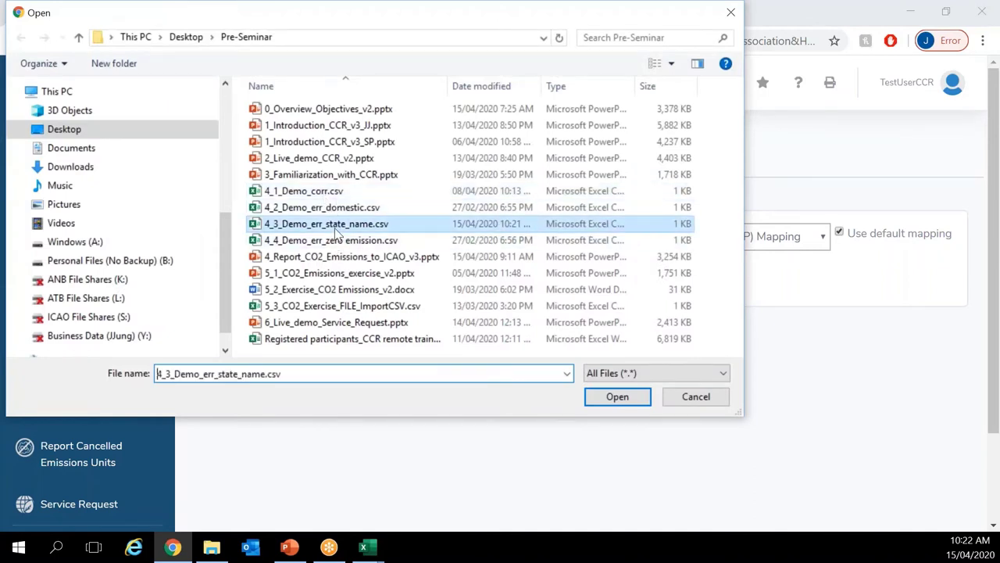
left_click(547, 283)
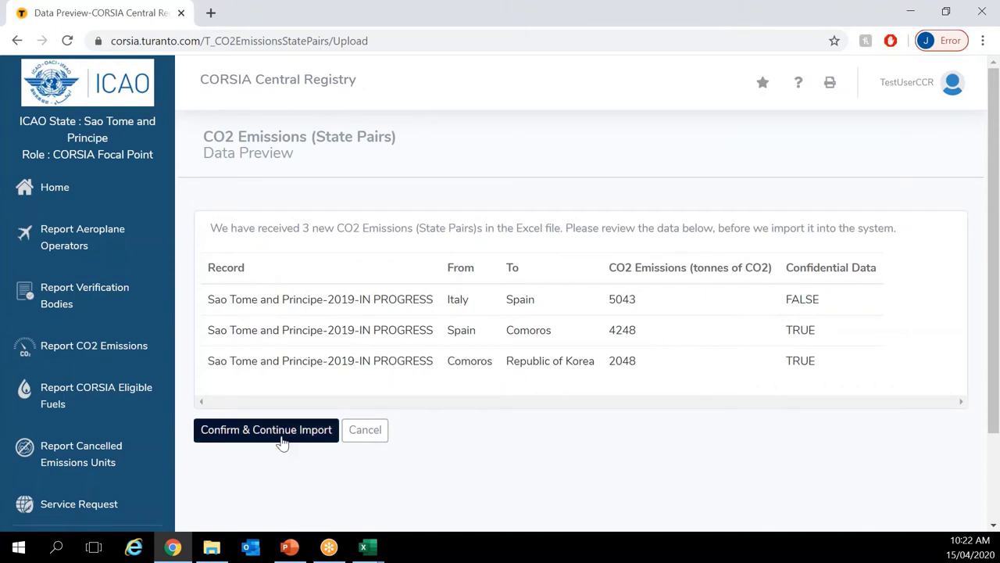
left_click(282, 440)
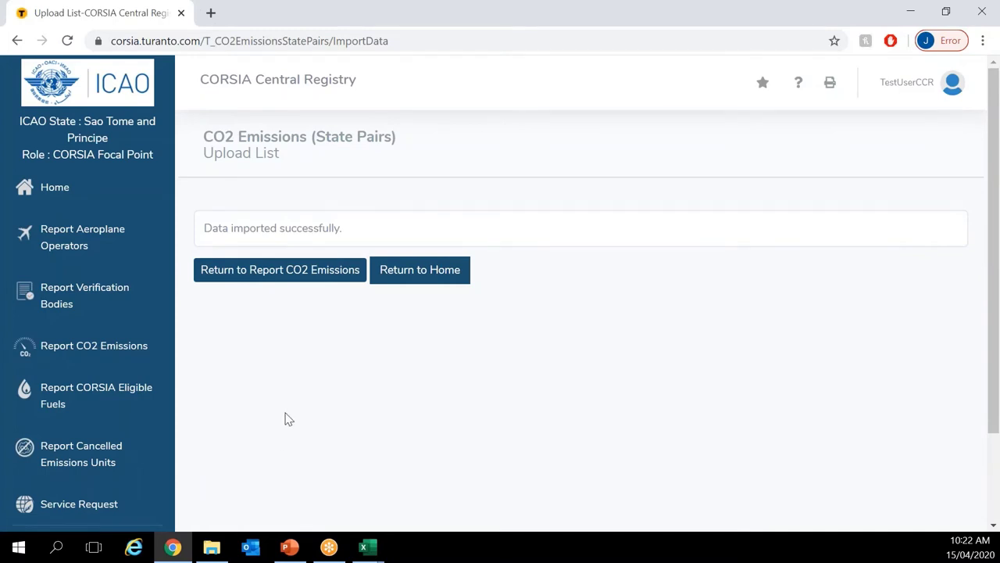
Step: Back on the report, show 50 rows per page and scroll through all 13 State Pairs entries
left_click(280, 278)
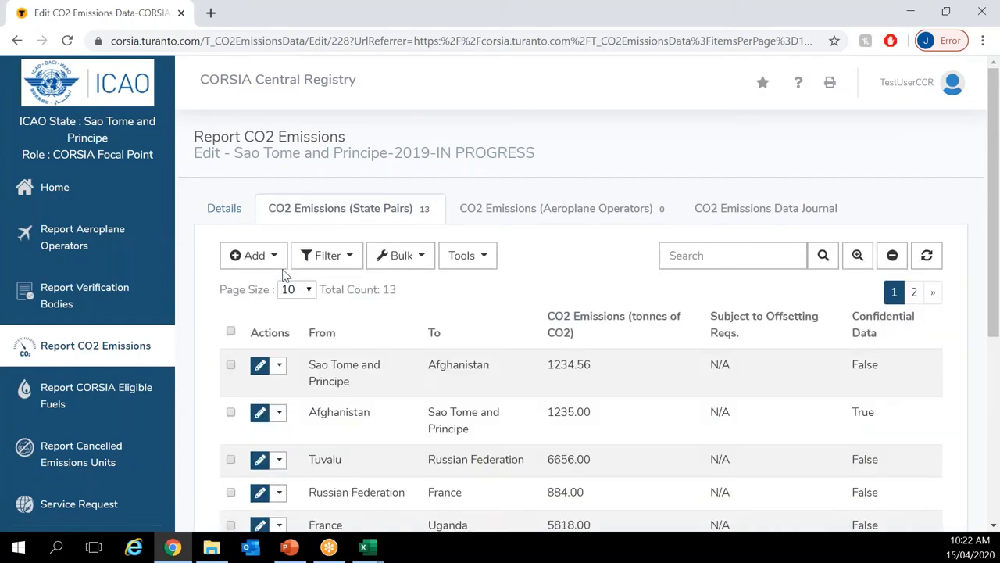
left_click(327, 255)
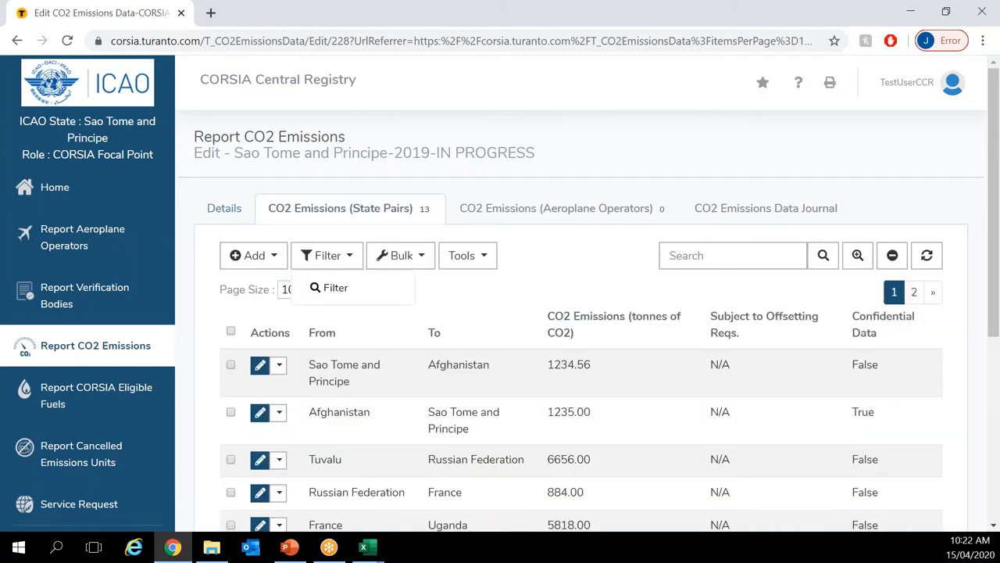
scroll(290, 274, "down", 4)
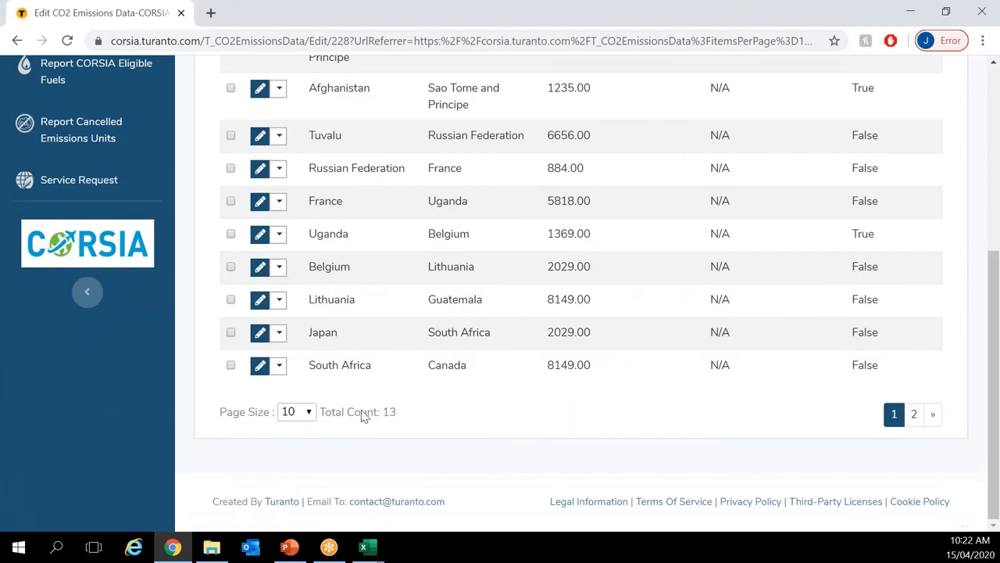
left_click(306, 412)
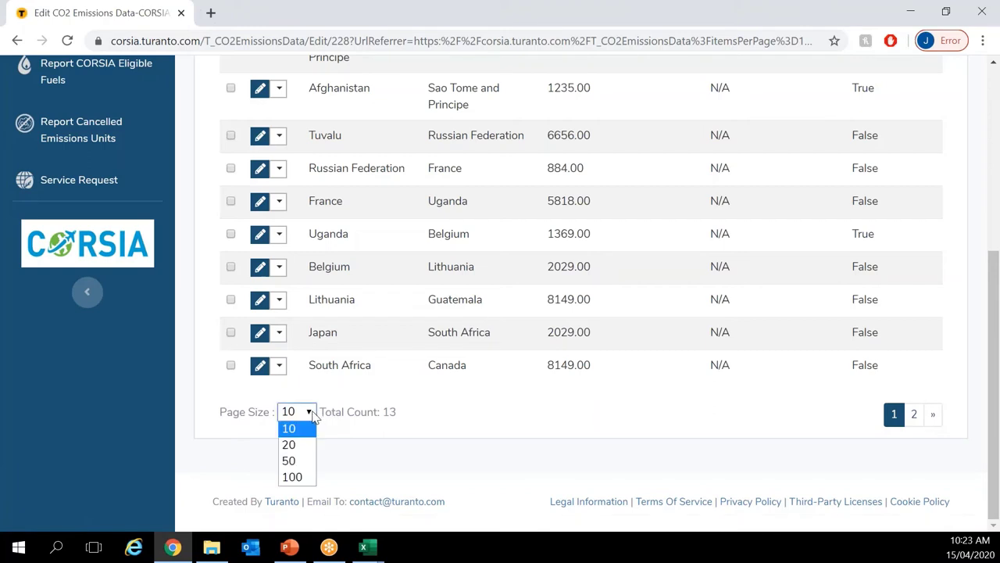
left_click(294, 463)
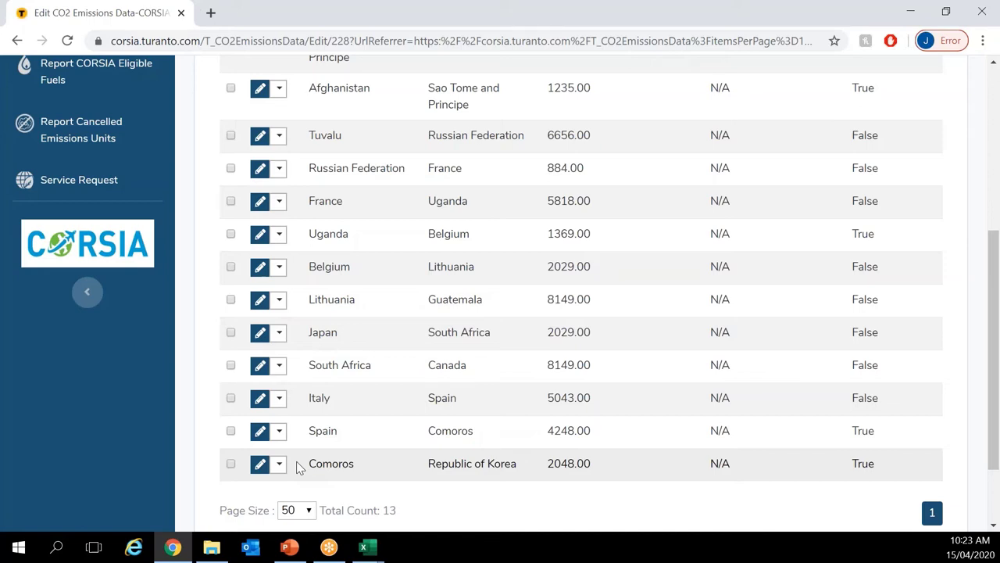
scroll(297, 466, "up", 1)
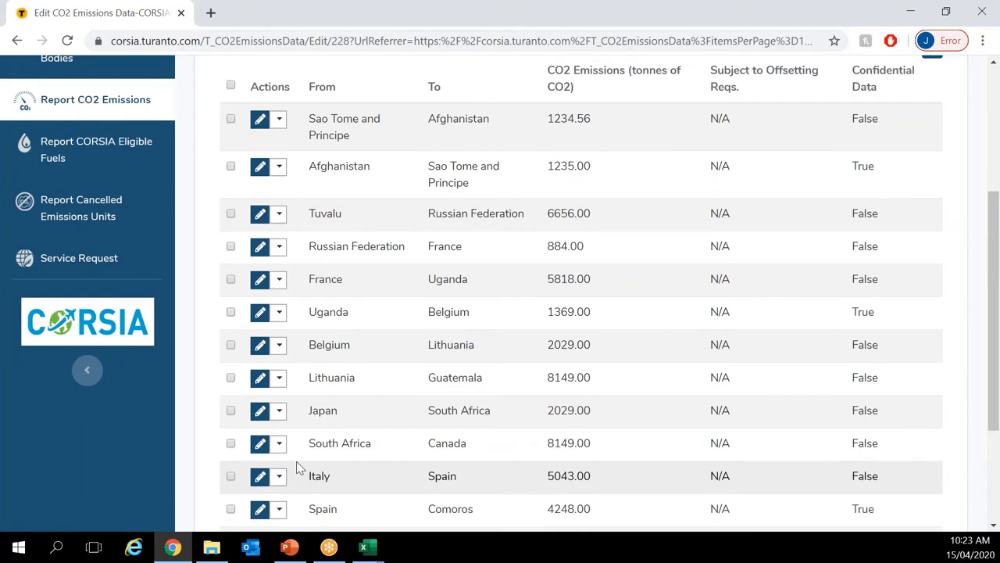
scroll(296, 467, "up", 1)
scroll(296, 461, "up", 1)
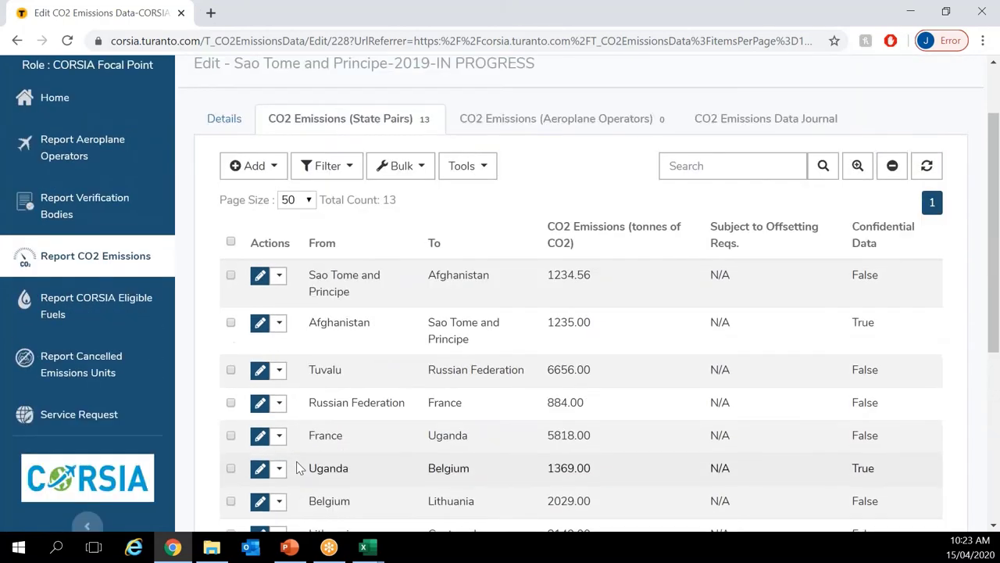
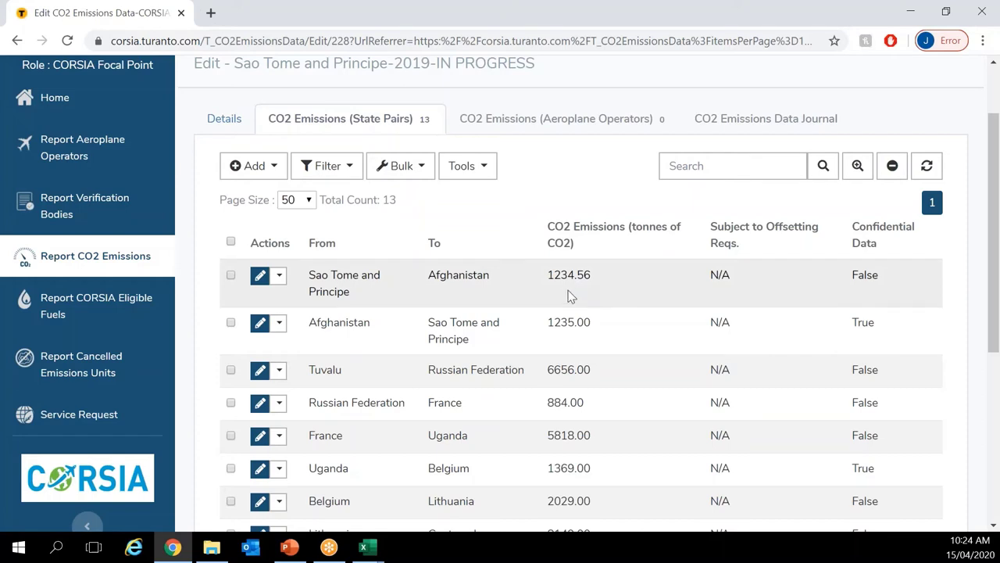
Step: Switch from the registry to Excel and close the 4_3 state-name demo spreadsheet
left_click(482, 167)
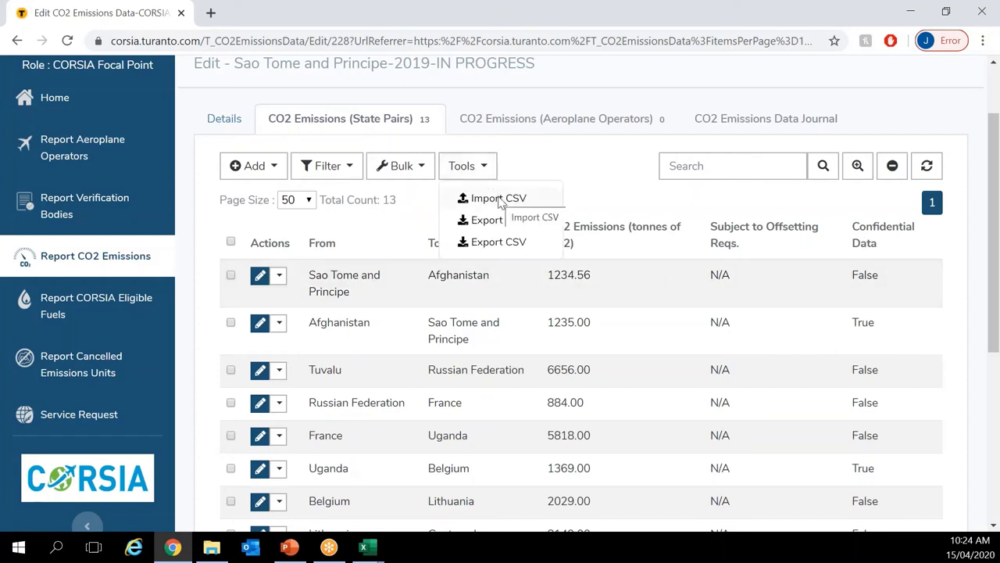
left_click(500, 200)
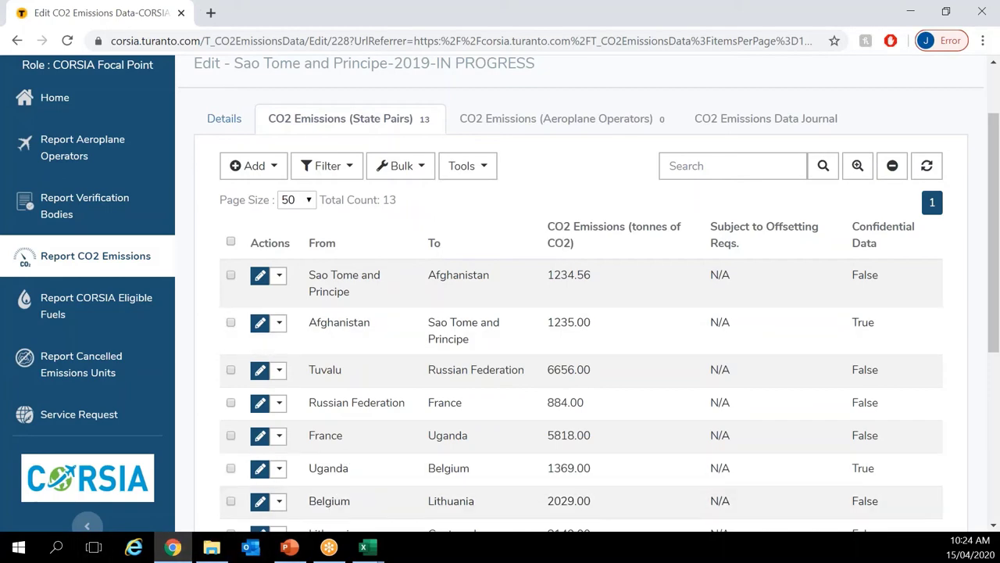
left_click(211, 547)
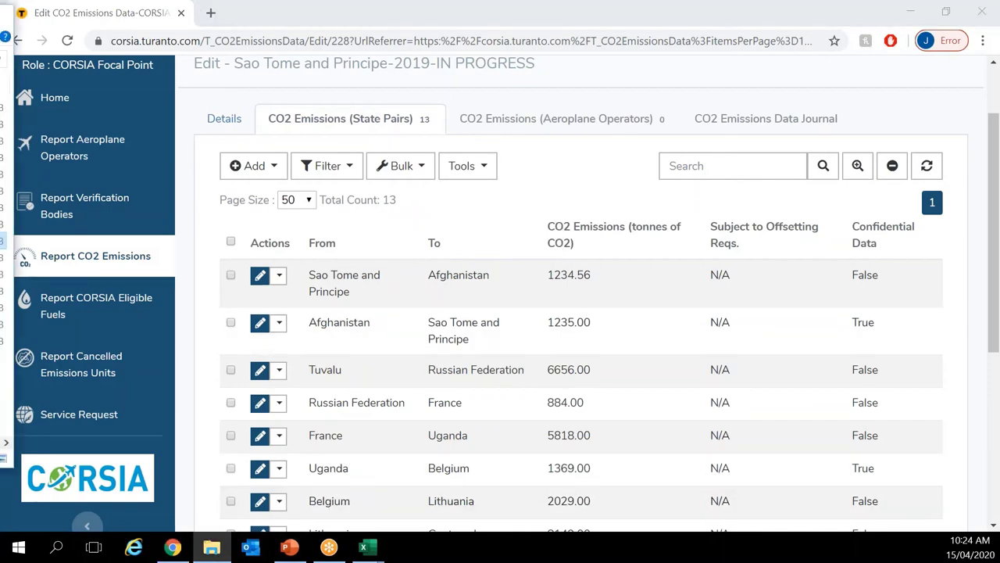
key("alt+Tab")
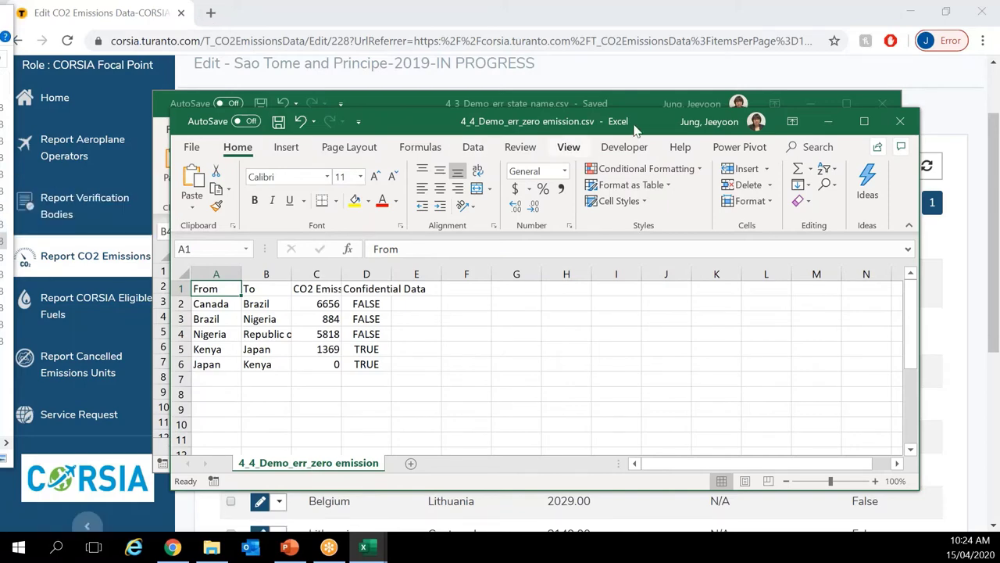
left_click(882, 103)
left_click(882, 103)
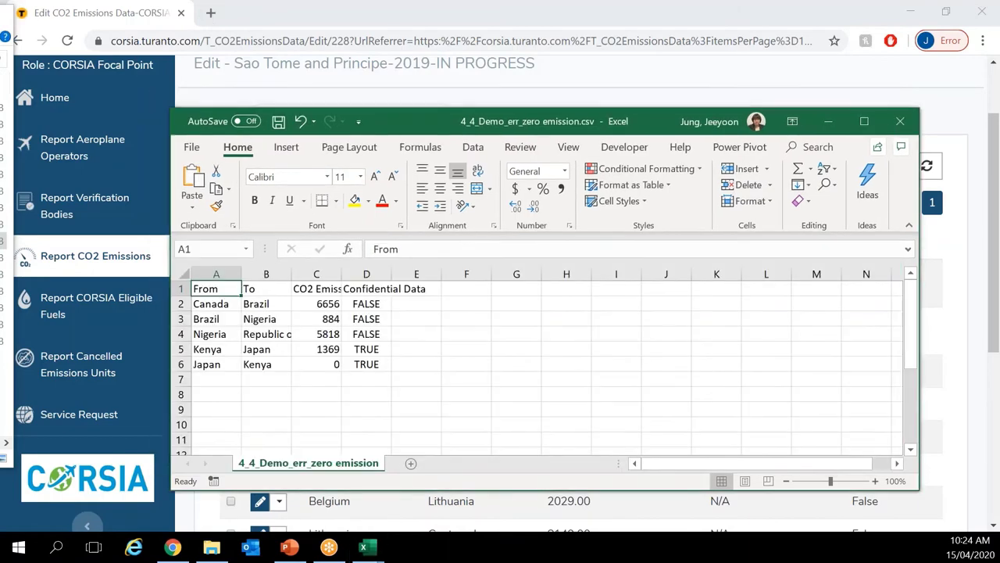
left_click_drag(642, 129, 639, 101)
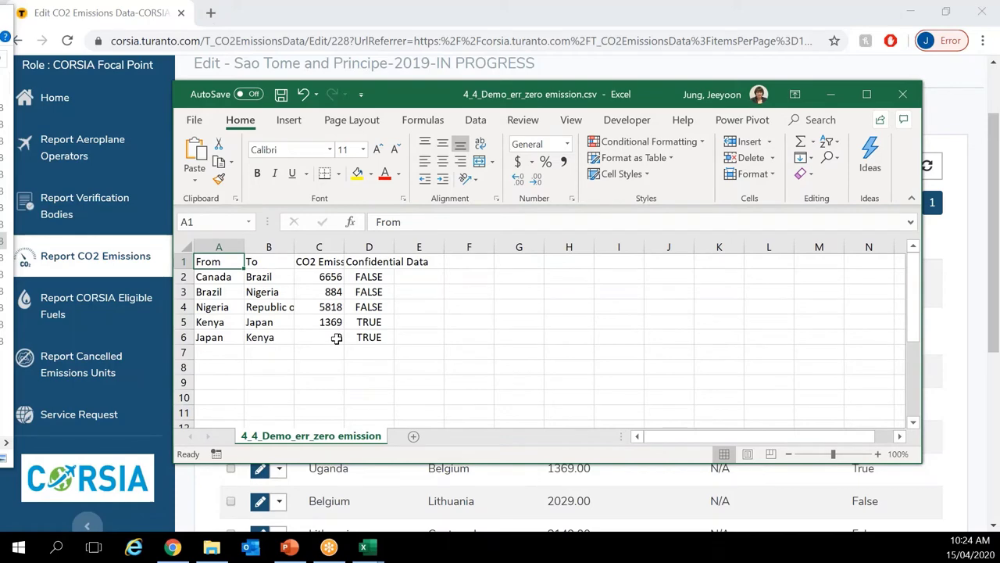
Step: AutoFit columns A–D of the zero-emission CSV and check the 0 emission value in C6
left_click_drag(219, 247, 369, 247)
double_click(297, 247)
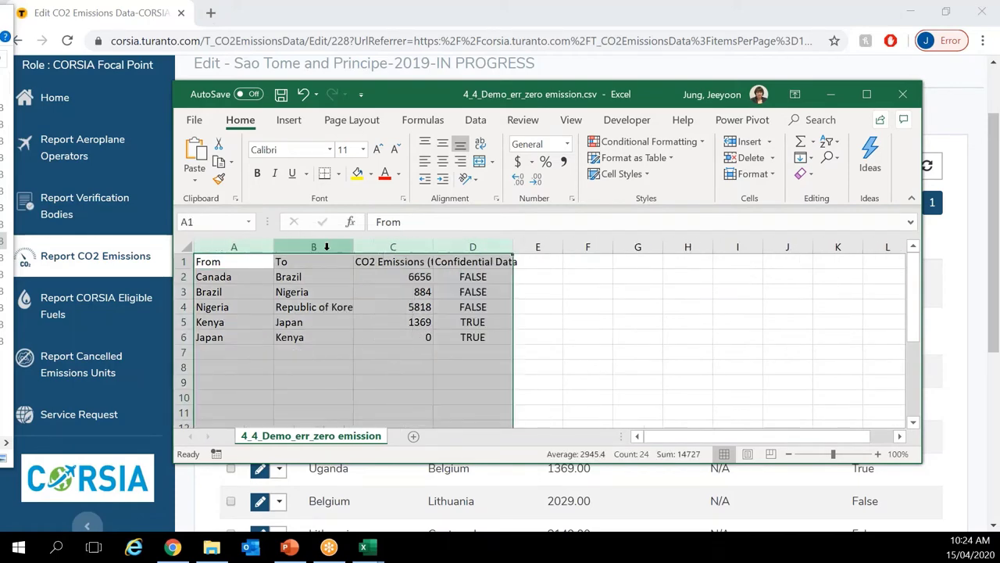
left_click(343, 364)
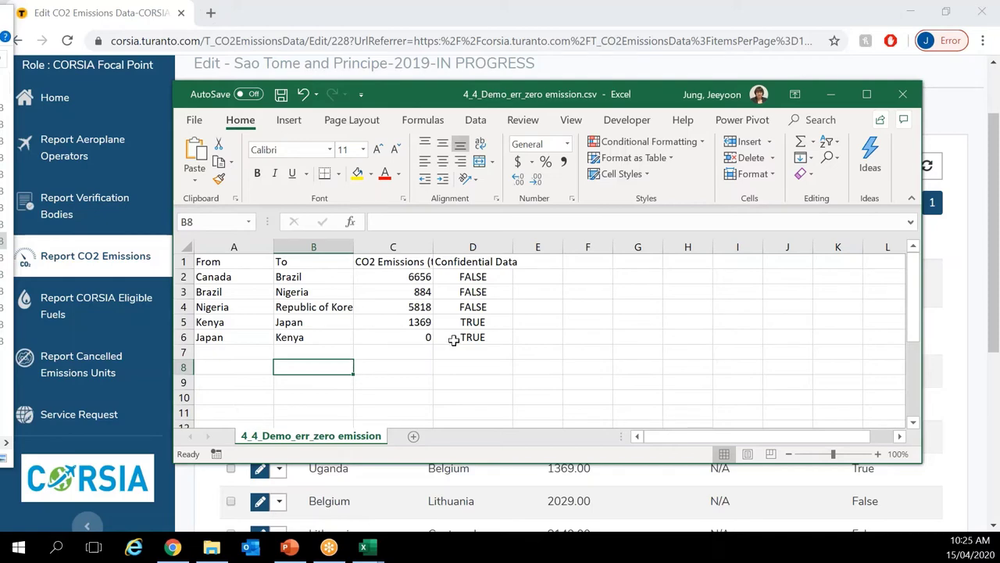
left_click(453, 340)
left_click(411, 339)
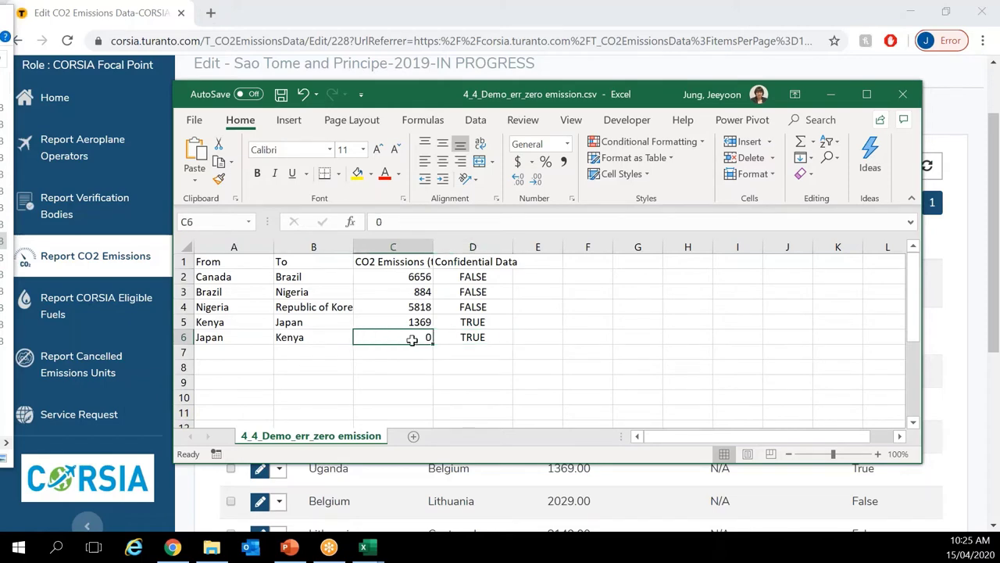
left_click(264, 16)
Step: Import 4_4_Demo_err_zero emission.csv via Import CSV to preview 5 pairs, including Japan–Kenya at 0 tonnes
left_click(468, 166)
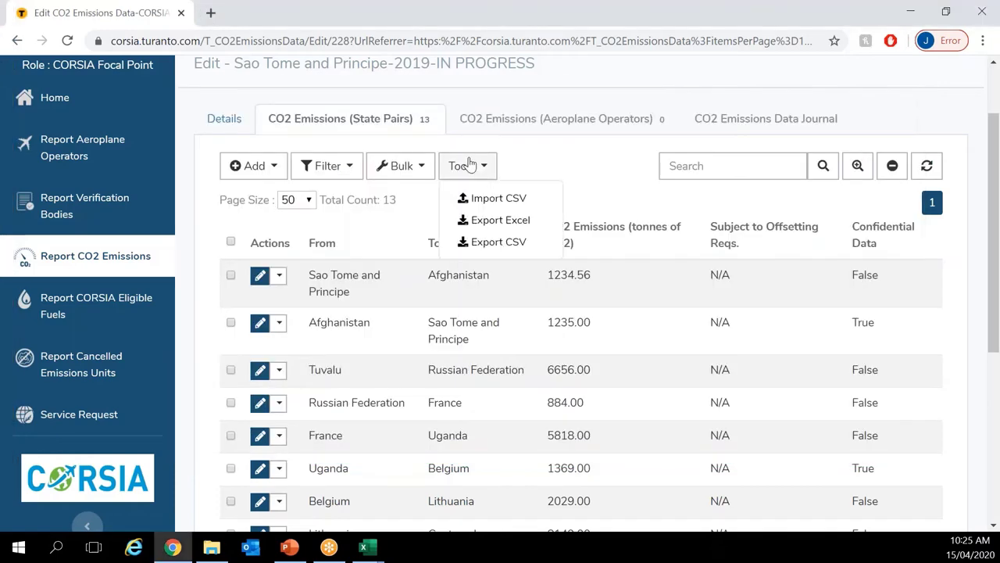
left_click(478, 202)
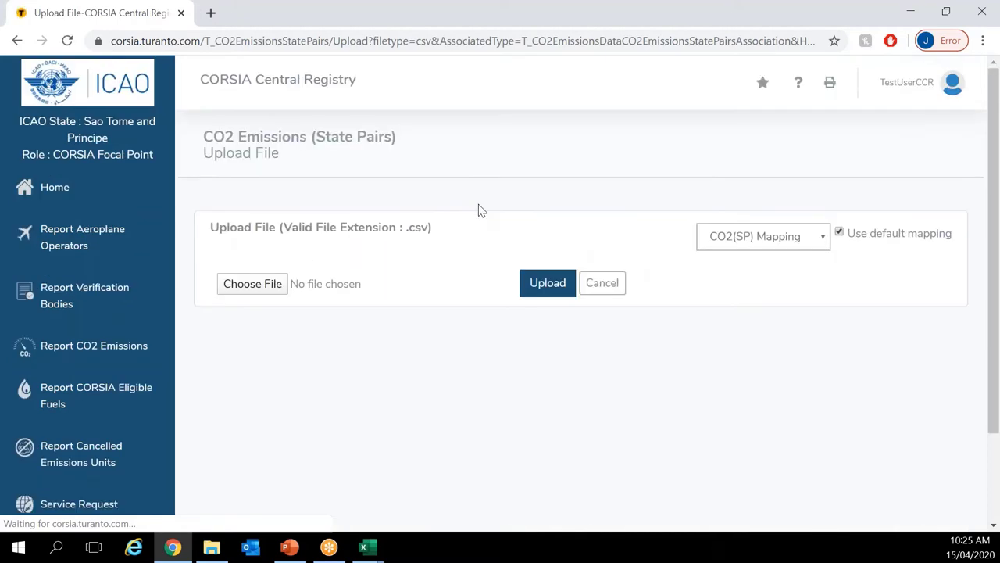
left_click(258, 284)
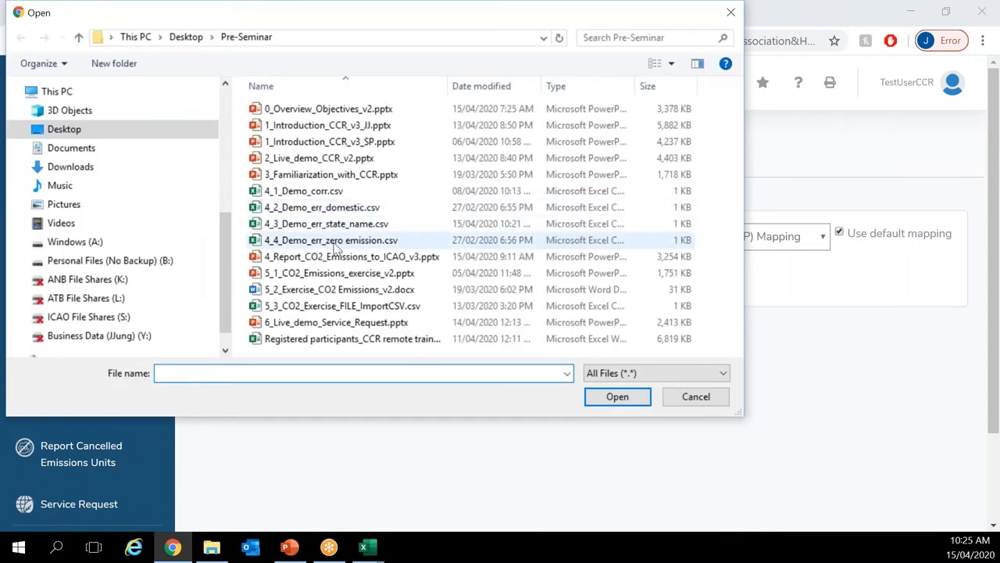
double_click(342, 239)
left_click(521, 286)
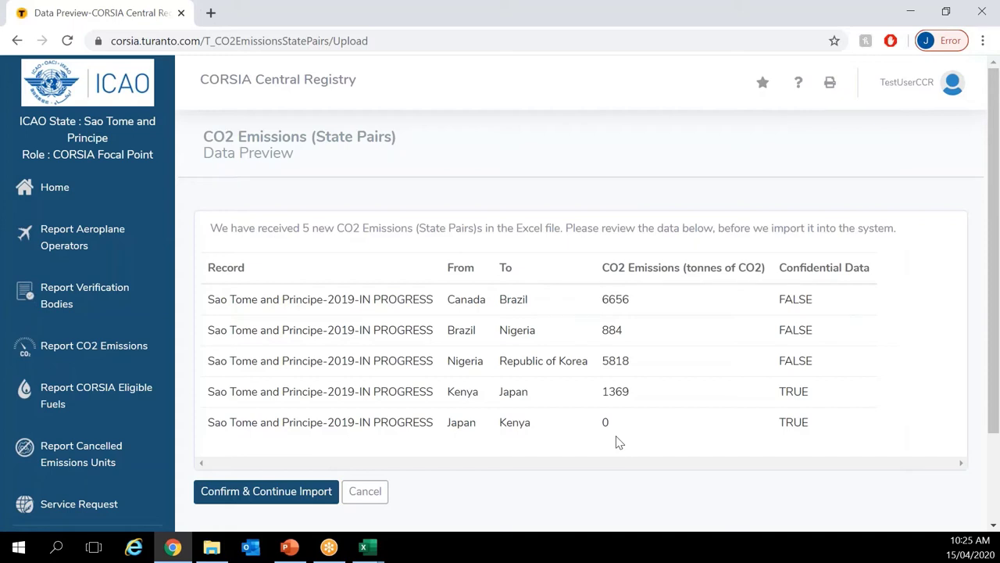
Step: Confirm & Continue importing the five previewed pairs, which leads to the row 5 error list
left_click(280, 502)
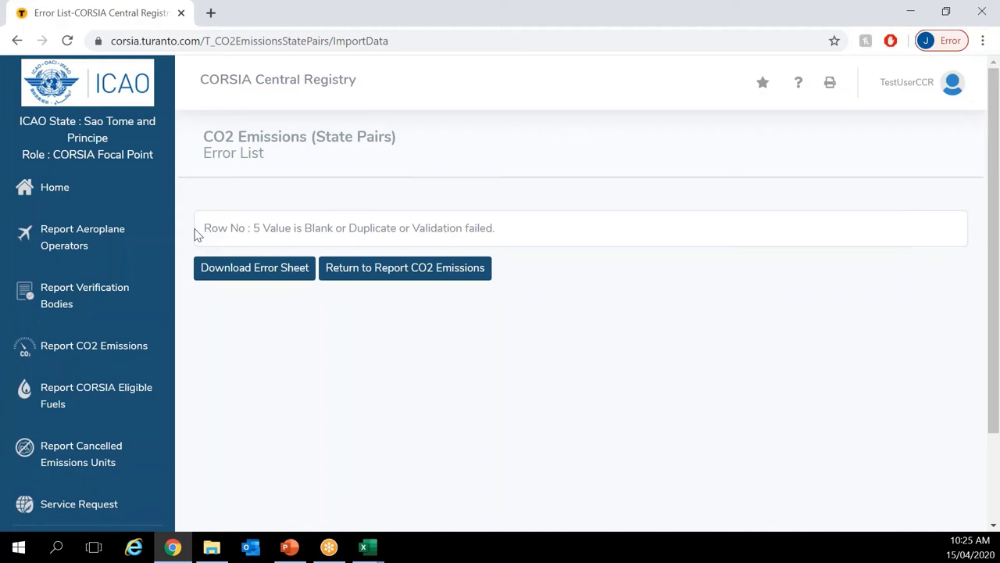
Step: Download the failed-rows error sheet and return to the 2019 Sao Tome and Principe report
left_click(219, 282)
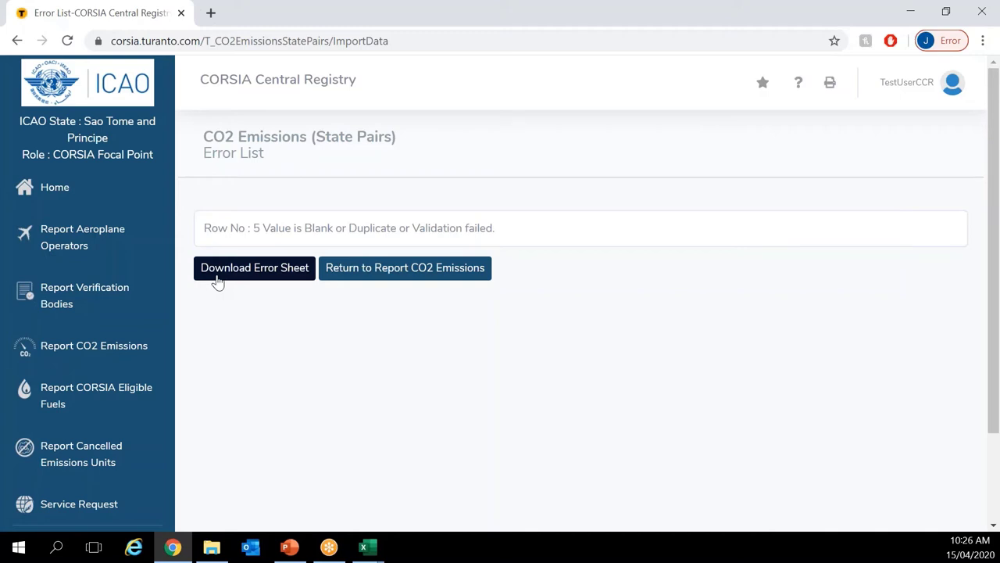
left_click(218, 281)
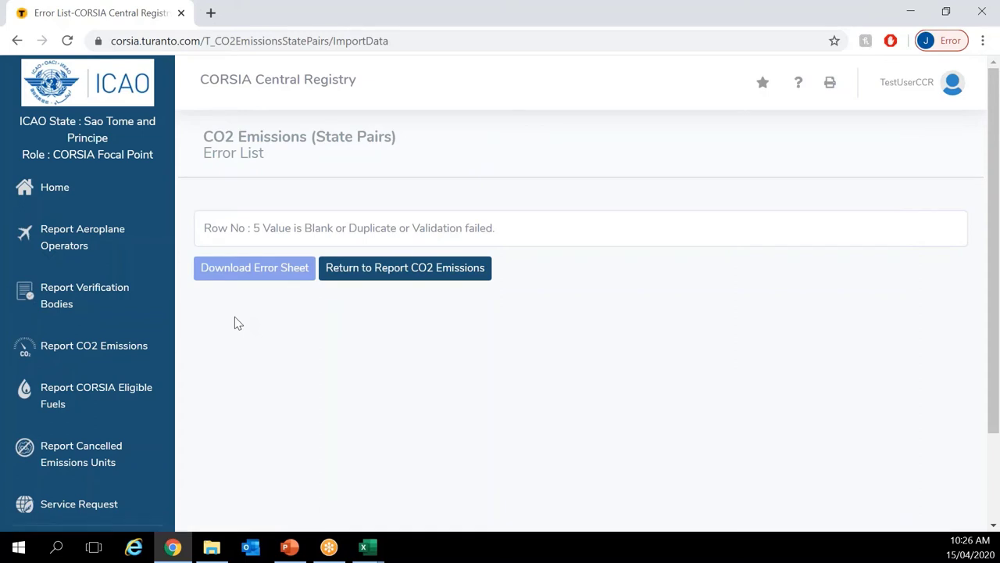
left_click(383, 282)
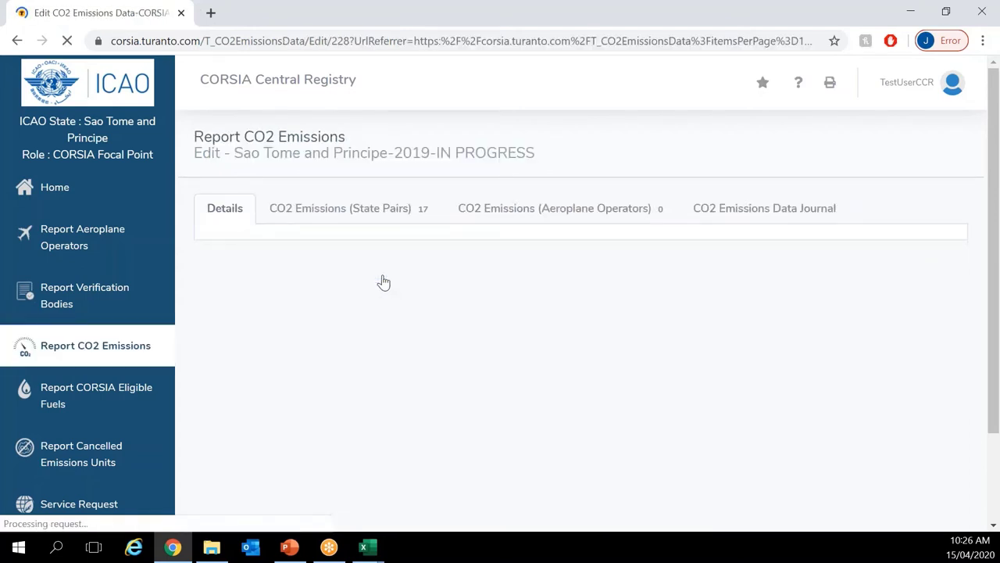
Step: Show the CO2 Emissions (State Pairs) tab and scroll through all 17 pairs to Kenya–Japan
left_click(420, 221)
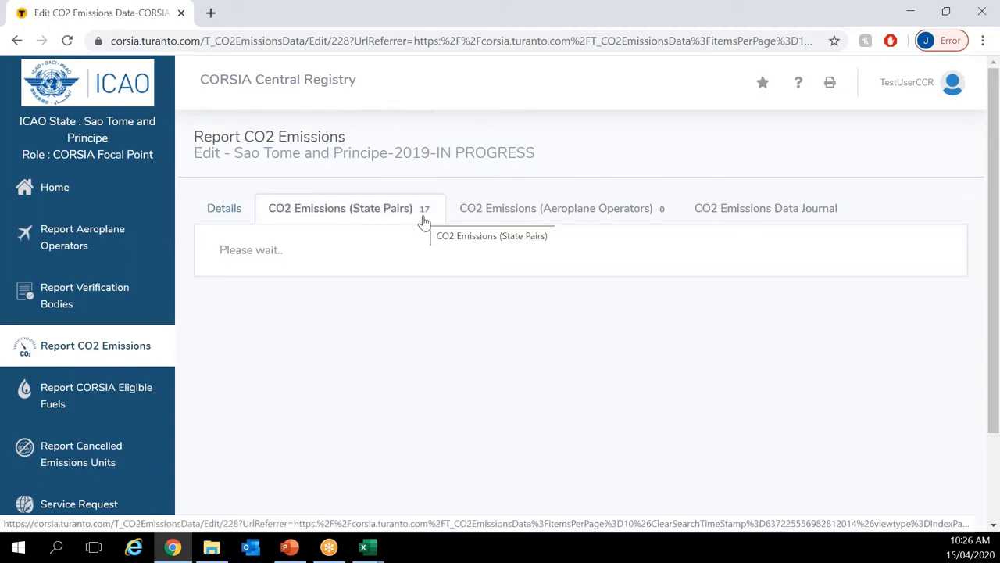
scroll(422, 222, "down", 8)
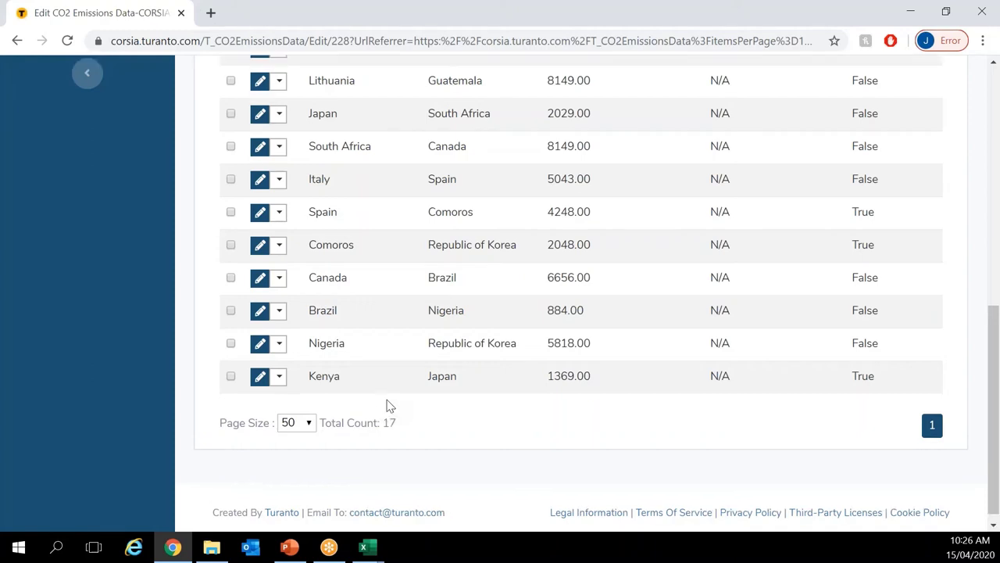
scroll(388, 407, "up", 3)
scroll(389, 406, "up", 1)
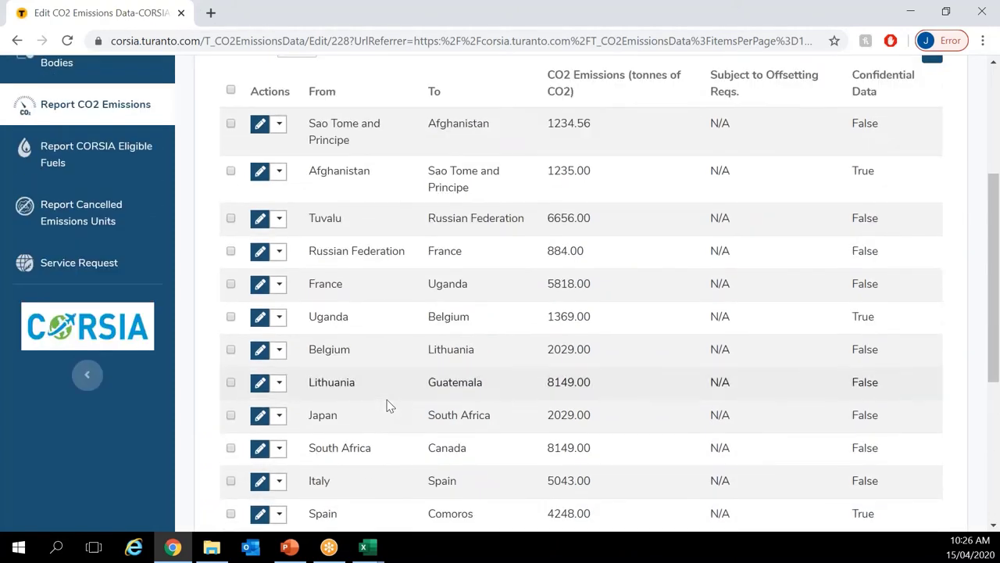
scroll(389, 406, "up", 1)
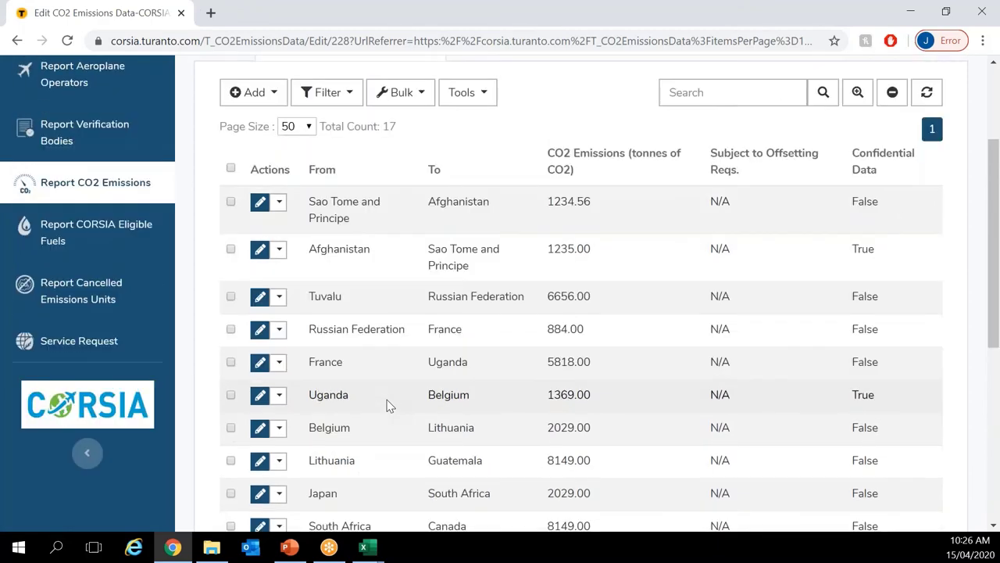
scroll(388, 406, "up", 1)
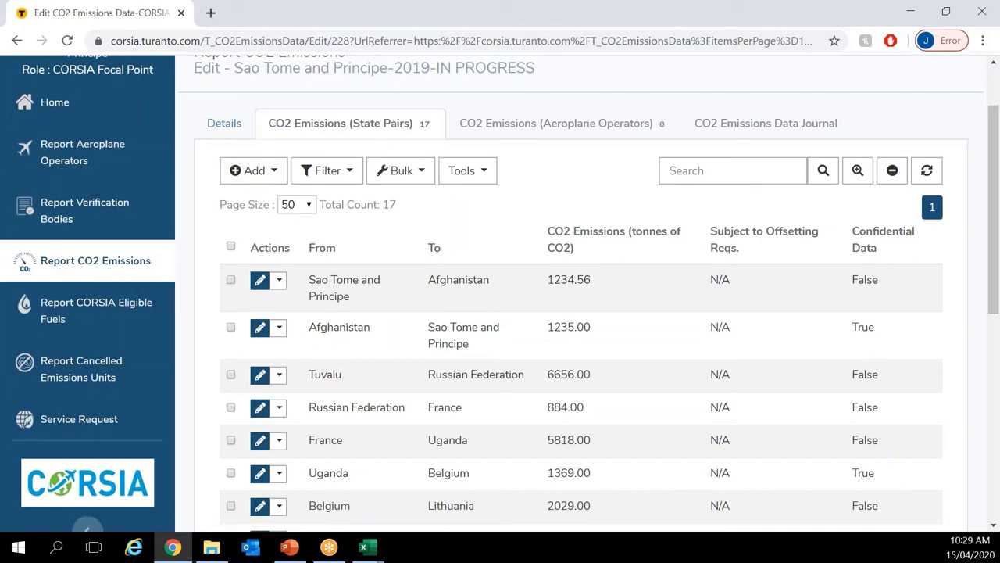
Step: Filter the state pairs to From = Afghanistan, leaving the 1235.00-tonne pair, and sort by From
mouse_move(341, 185)
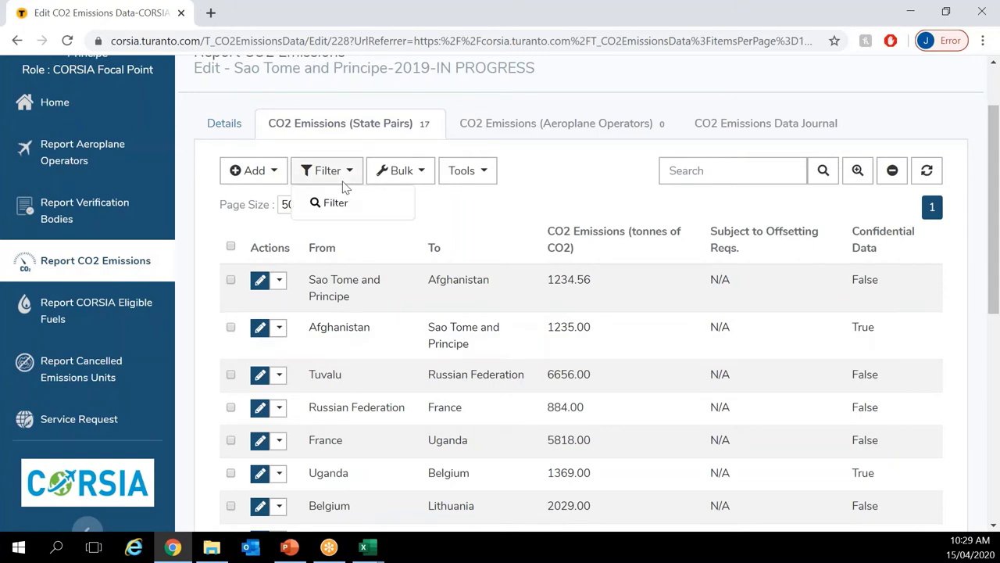
mouse_move(258, 182)
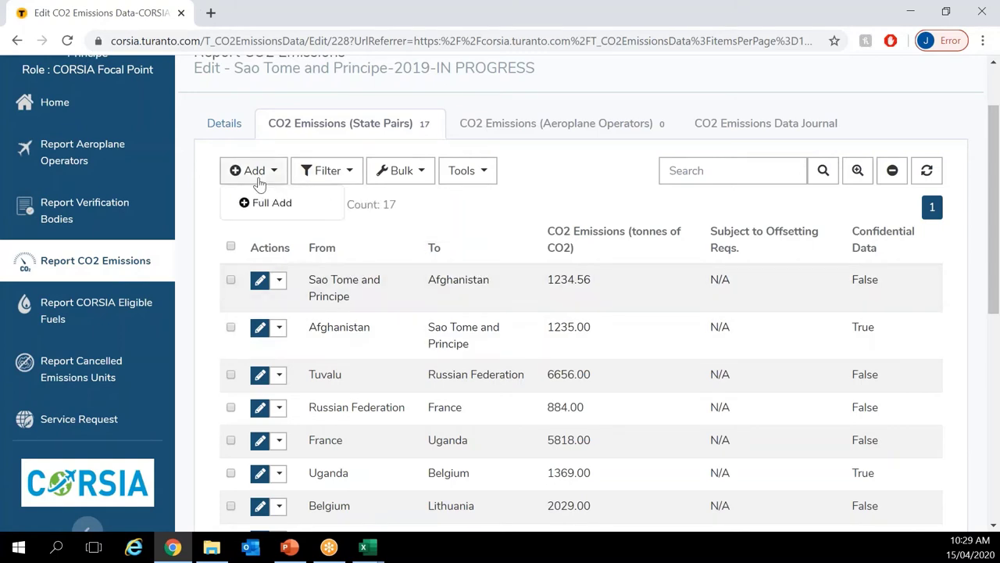
mouse_move(491, 175)
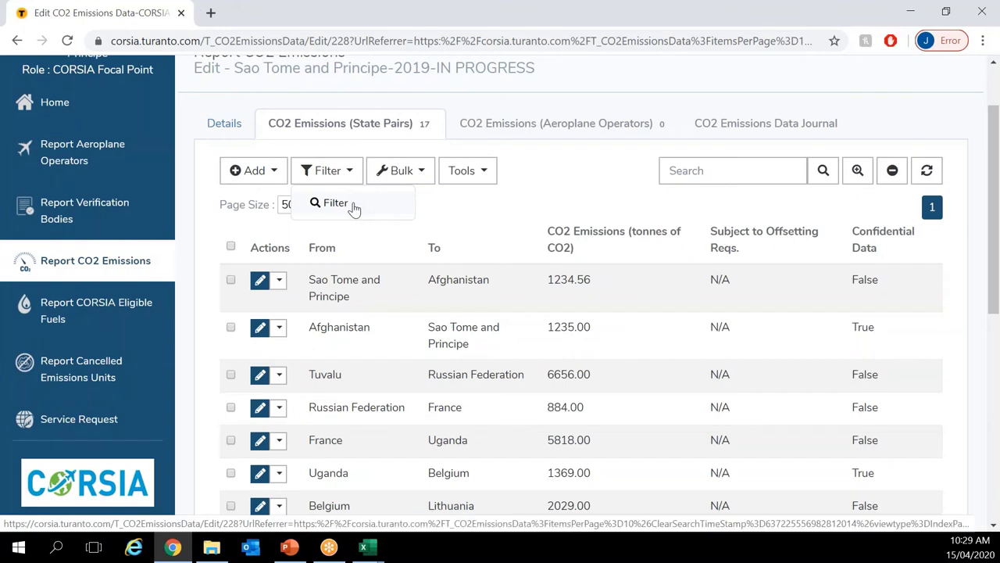
left_click(352, 205)
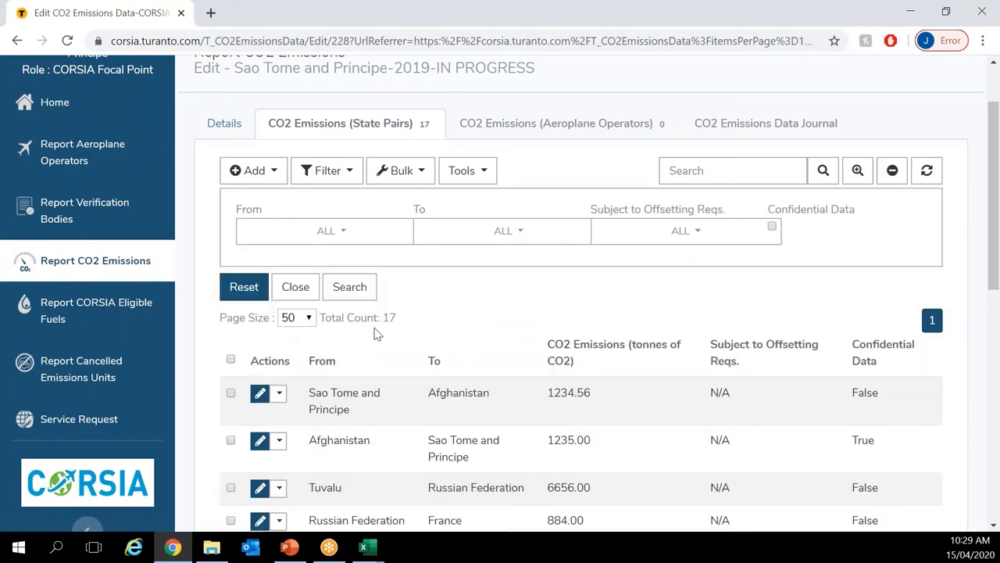
left_click(349, 234)
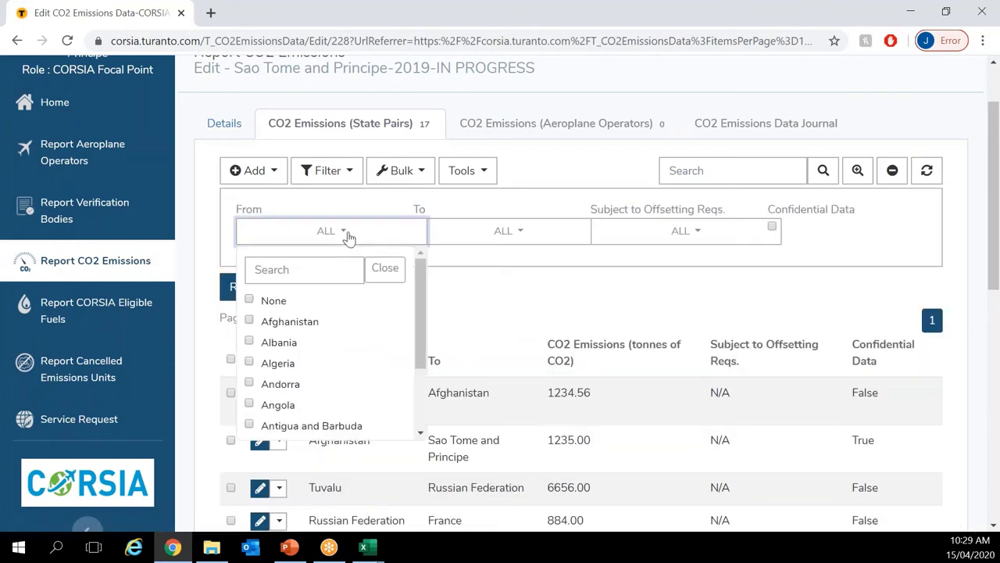
left_click(250, 321)
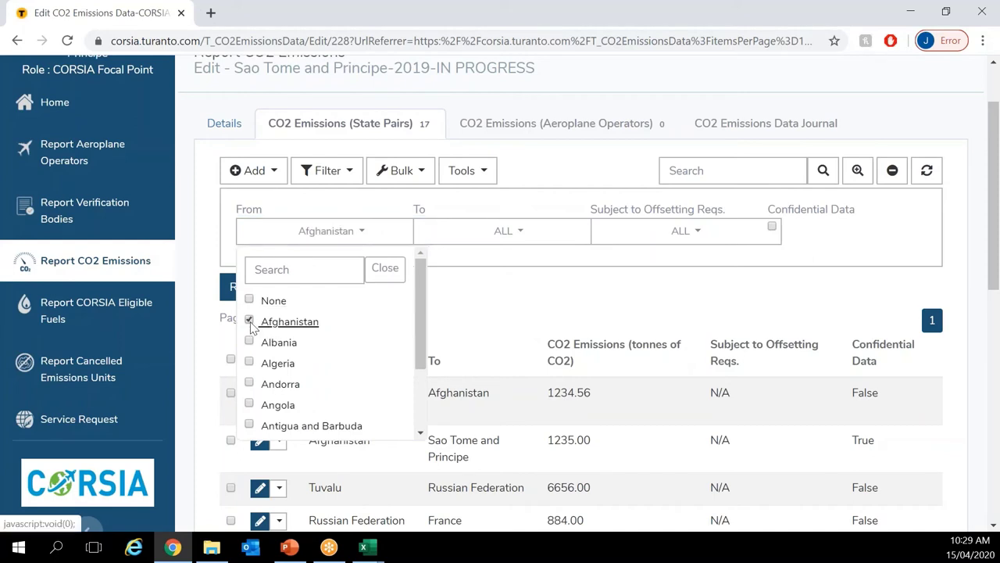
left_click(387, 269)
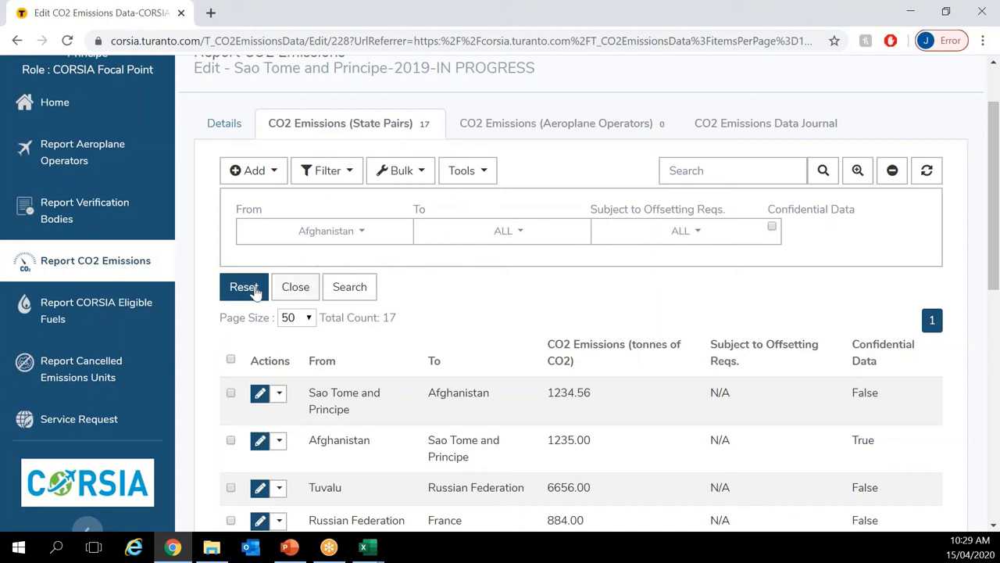
left_click(349, 286)
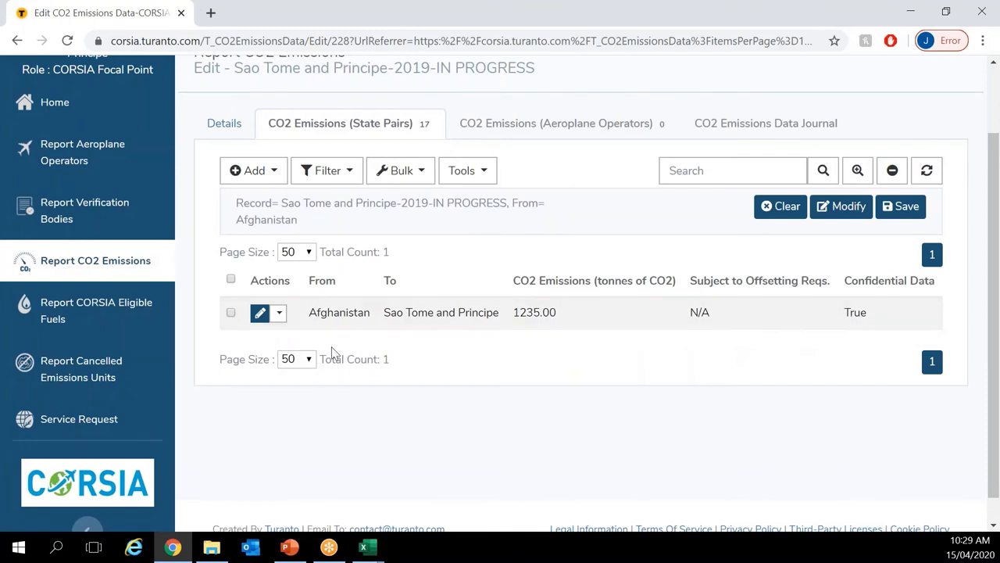
left_click(331, 290)
Step: Clear the Afghanistan filter and sort all 17 pairs by To descending, starting with France–Uganda
left_click(779, 213)
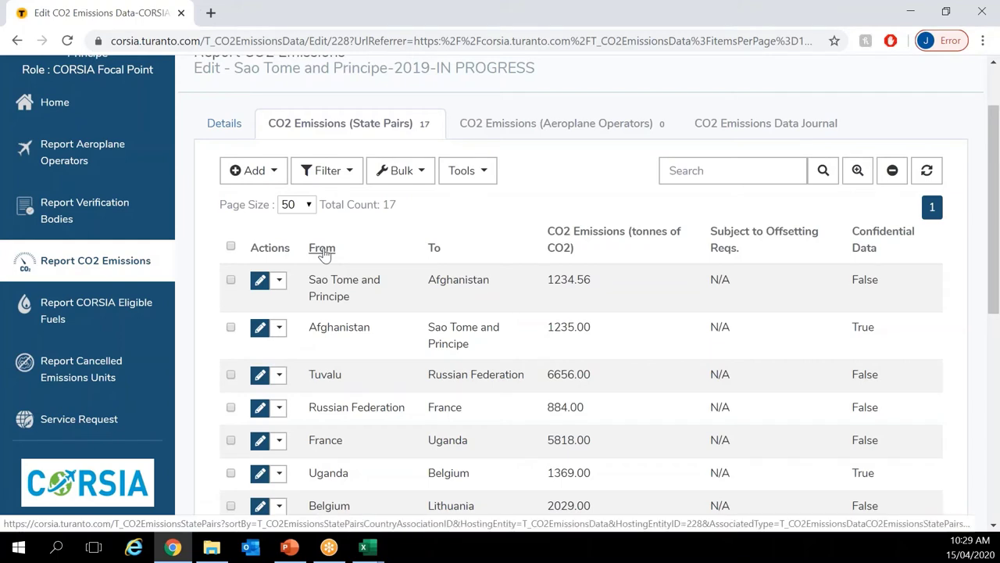
left_click(322, 249)
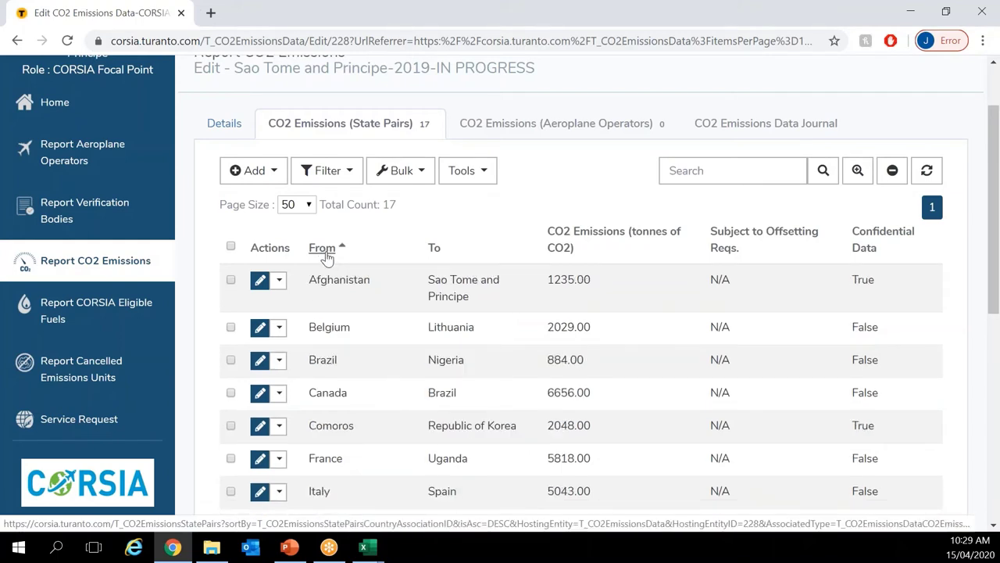
left_click(436, 249)
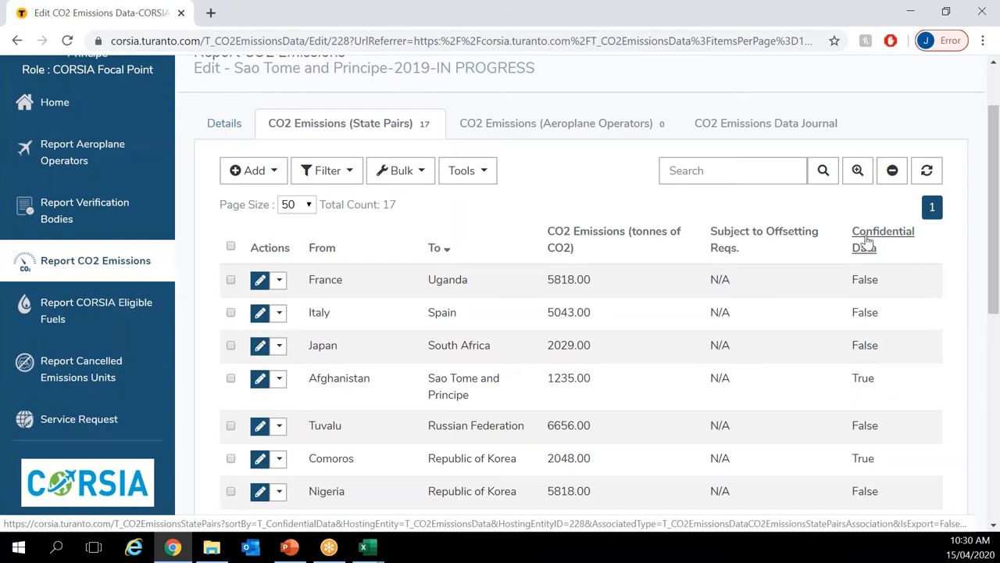
Step: Sort the pairs by Confidential Data so False entries like Tuvalu–Russian Federation come first
left_click(868, 241)
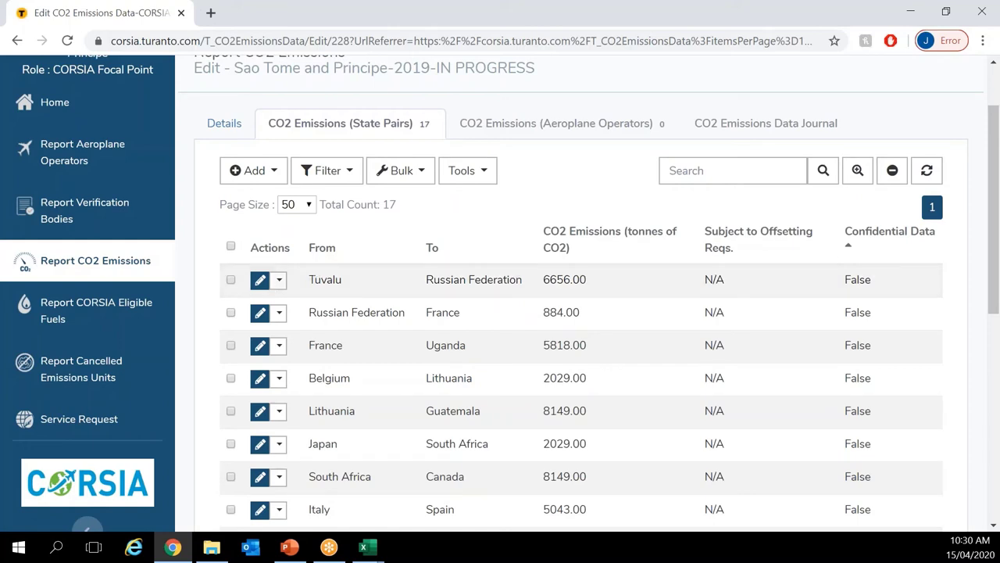
left_click(427, 173)
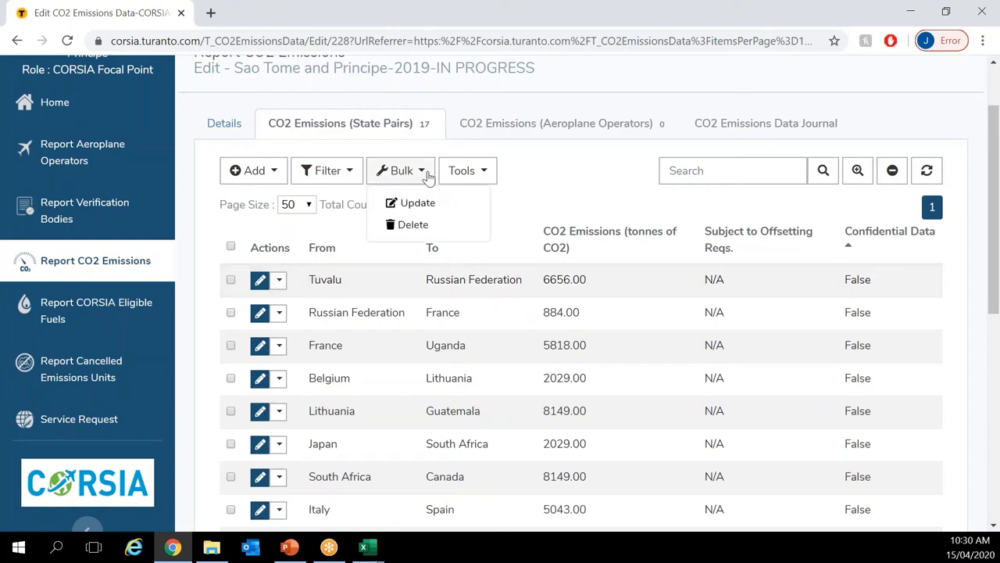
Step: Bulk-update the Tuvalu–Russian Federation and Russian Federation–France pairs to set Confidential Data true
left_click(230, 281)
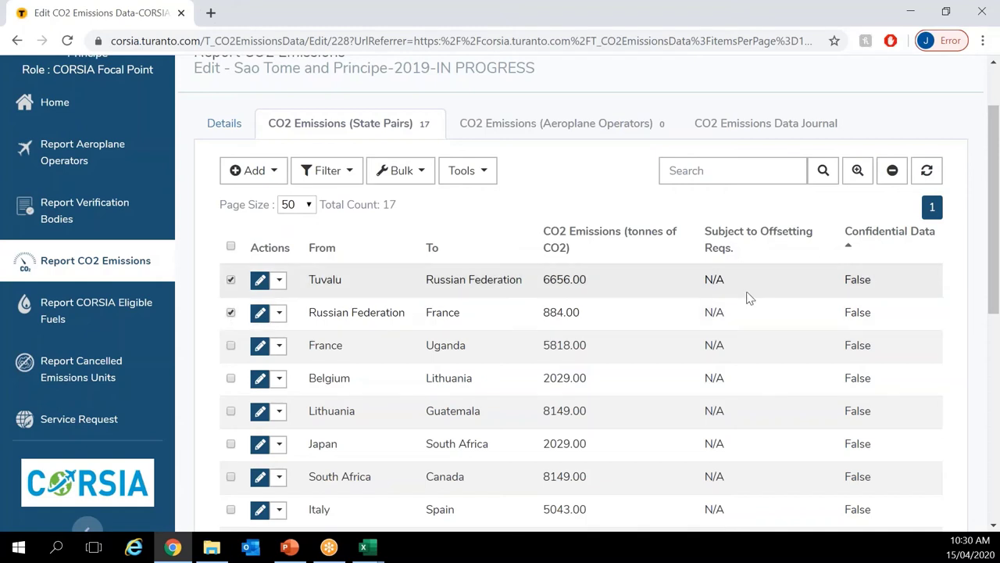
left_click(414, 178)
left_click(421, 206)
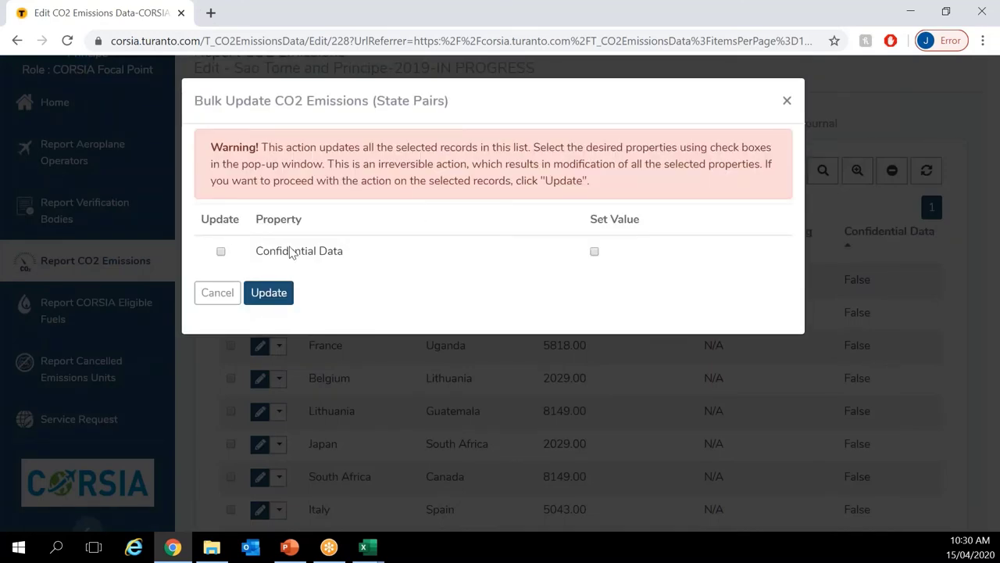
left_click(221, 255)
left_click(594, 253)
left_click(269, 294)
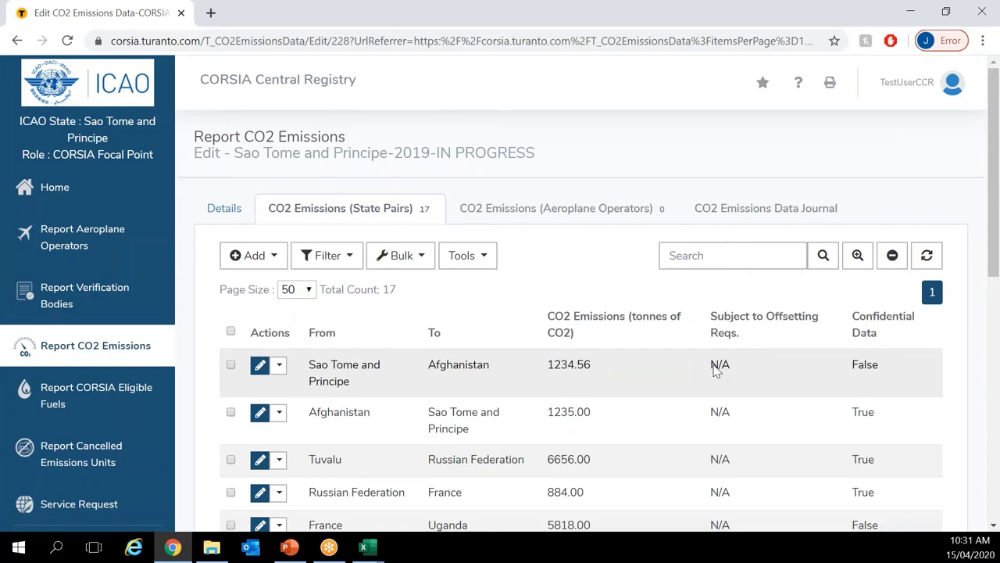
Step: Re-sort the 17 pairs by Confidential Data and Subject to Offsetting Reqs., ending with origin A–Z
scroll(716, 369, "down", 1)
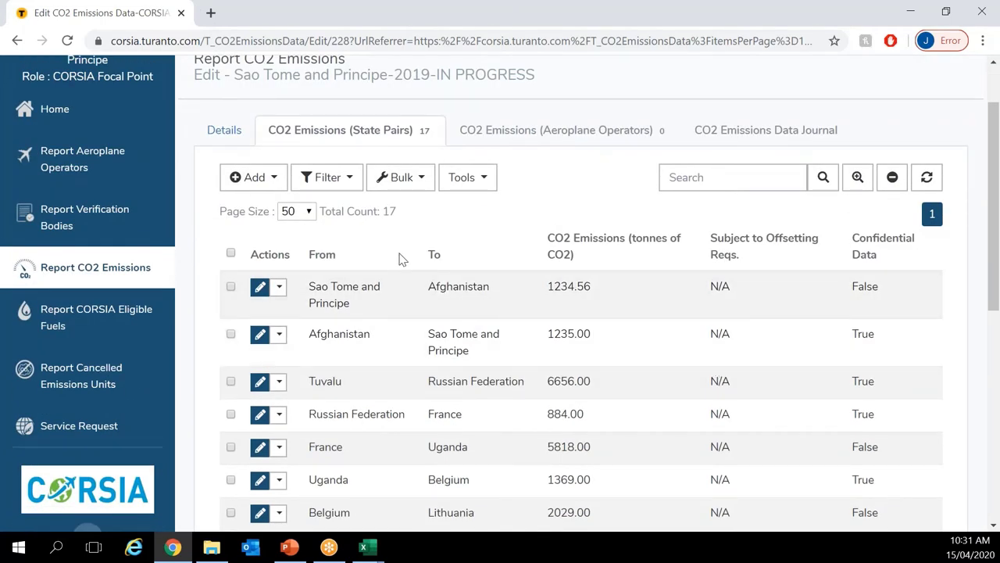
left_click(878, 248)
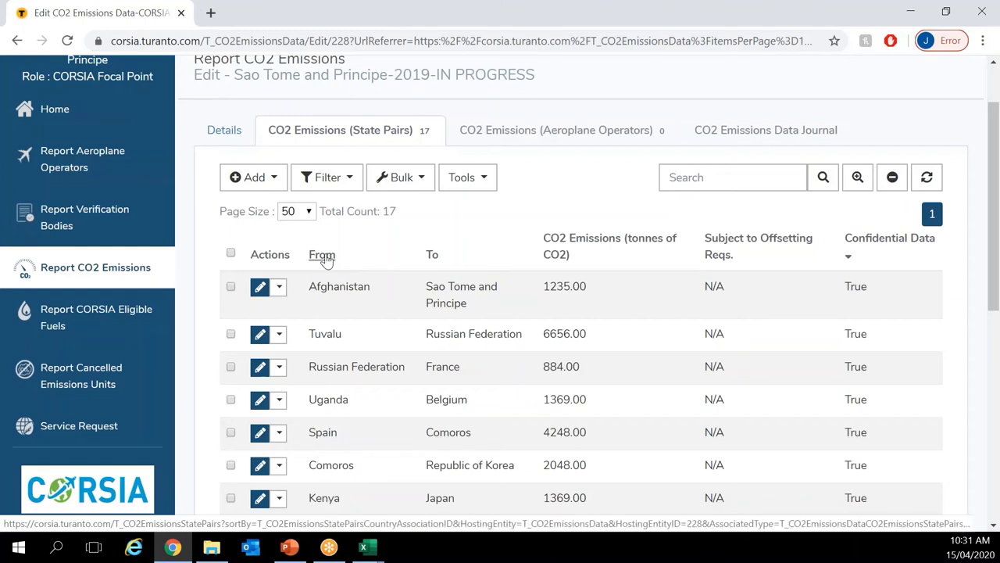
left_click(808, 249)
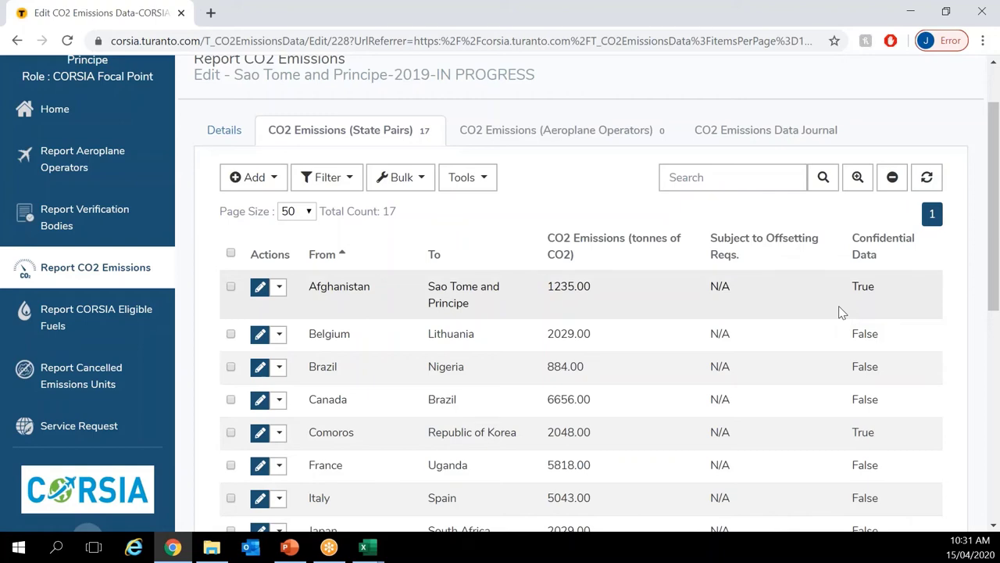
scroll(840, 328, "down", 1)
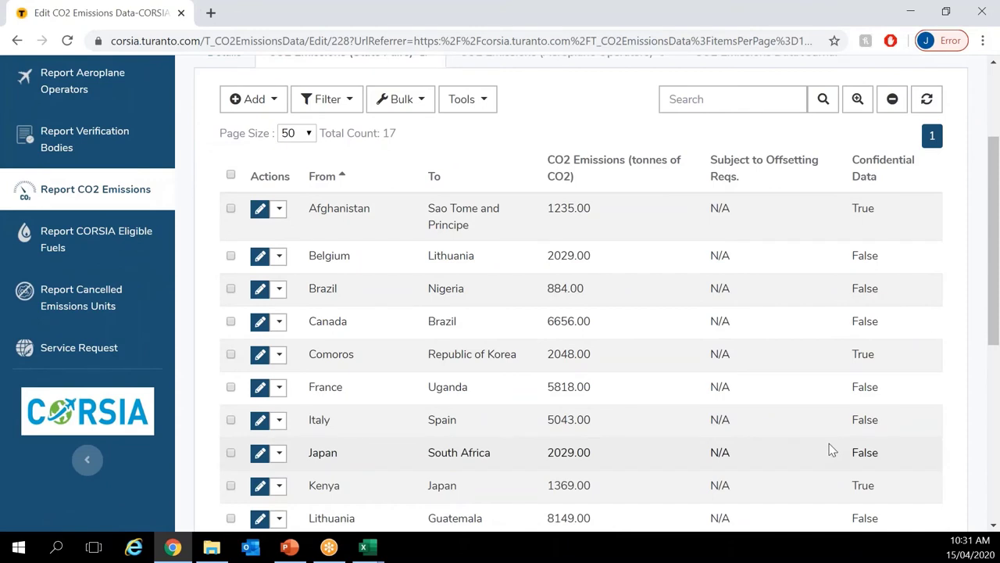
scroll(830, 446, "up", 1)
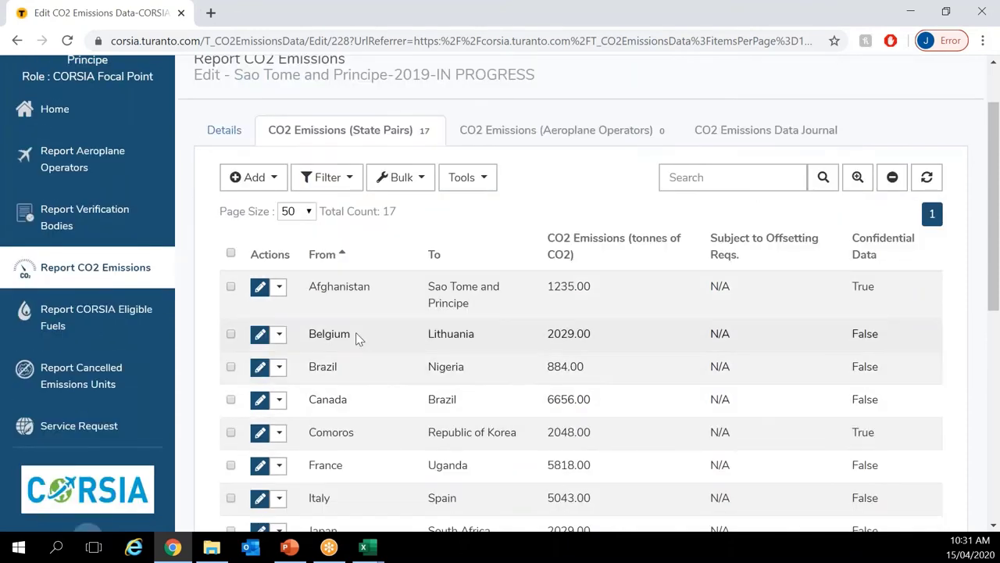
left_click(420, 179)
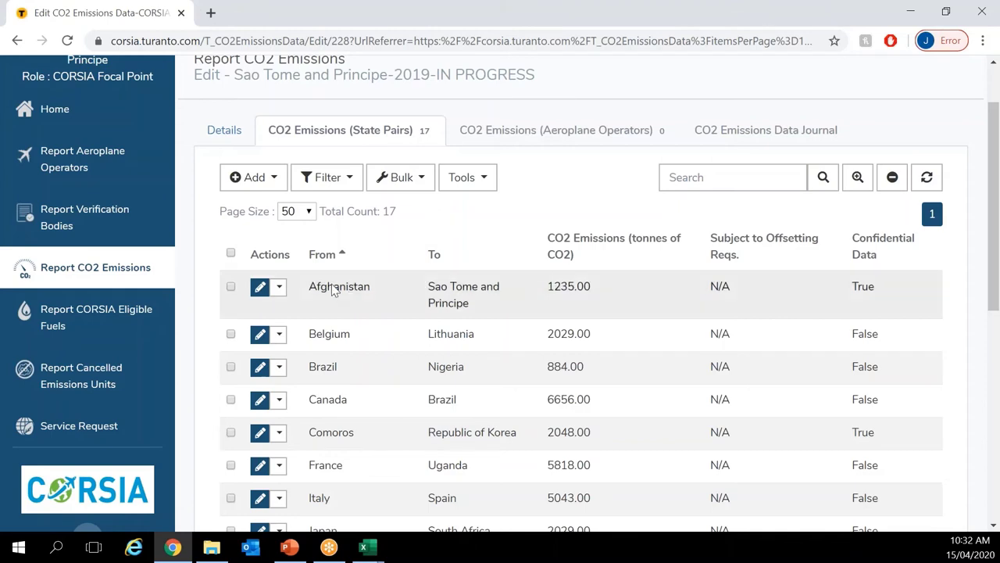
Step: Tick and untick the Afghanistan and Belgium–Lithuania pairs, then show the Afghanistan pair's actions
left_click(232, 287)
left_click(232, 334)
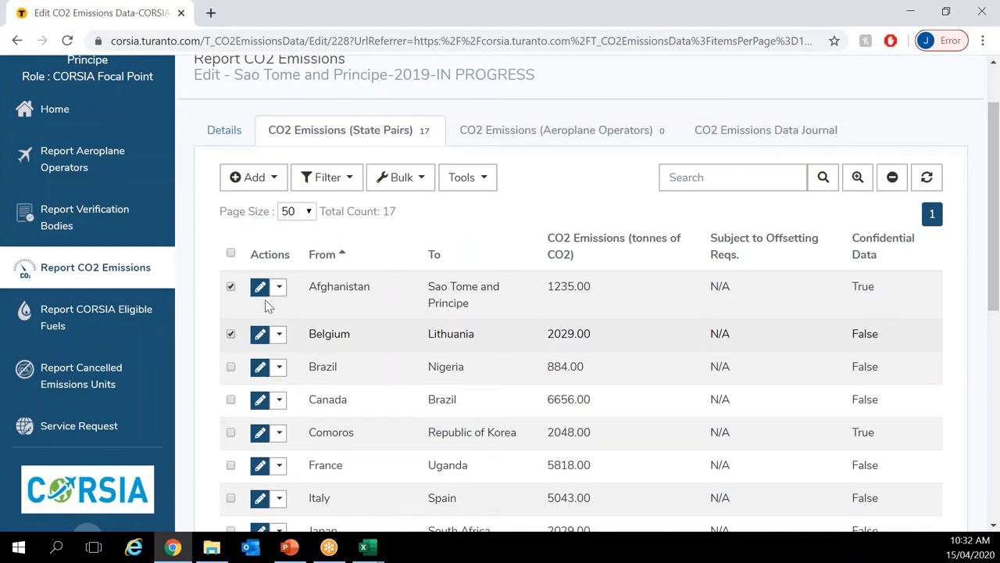
left_click(402, 177)
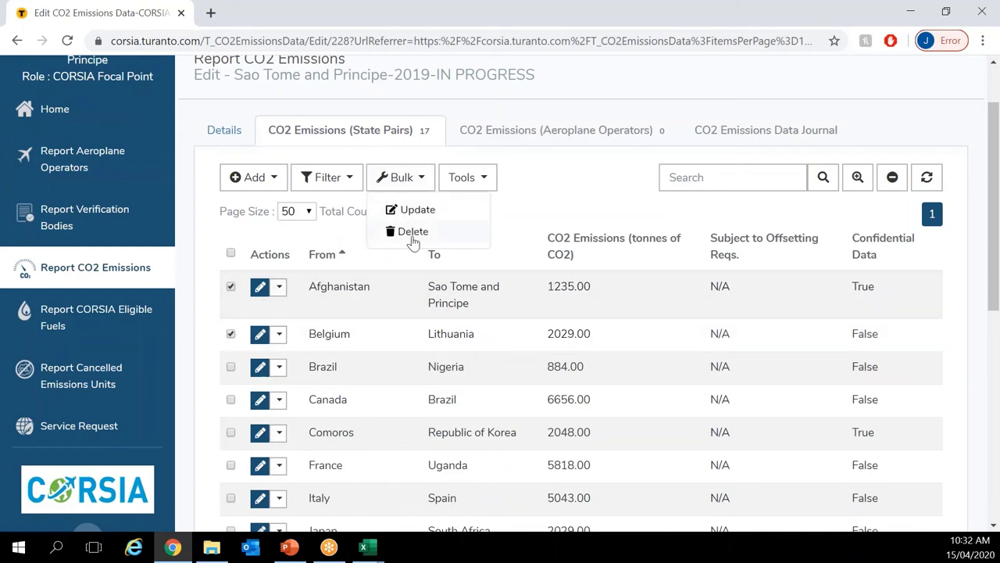
left_click(341, 249)
left_click(232, 287)
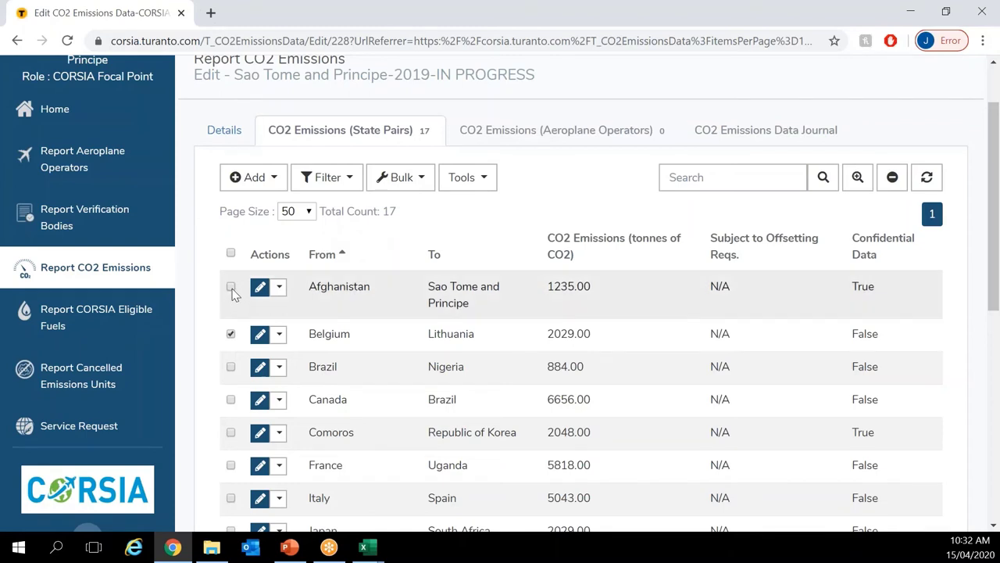
left_click(231, 334)
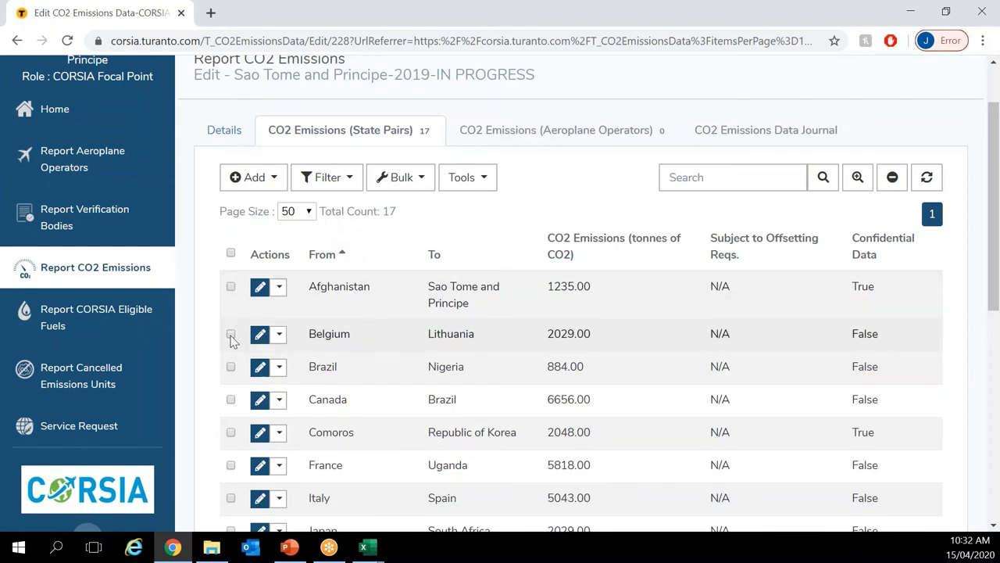
left_click(279, 288)
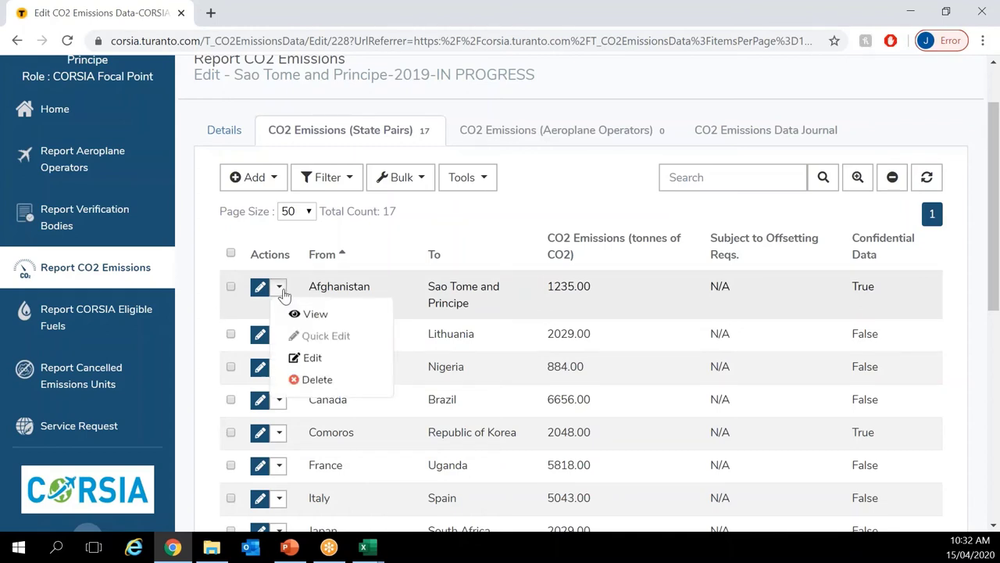
Step: Delete the Afghanistan–Sao Tome and Principe pair from the 2019 record and confirm
left_click(310, 382)
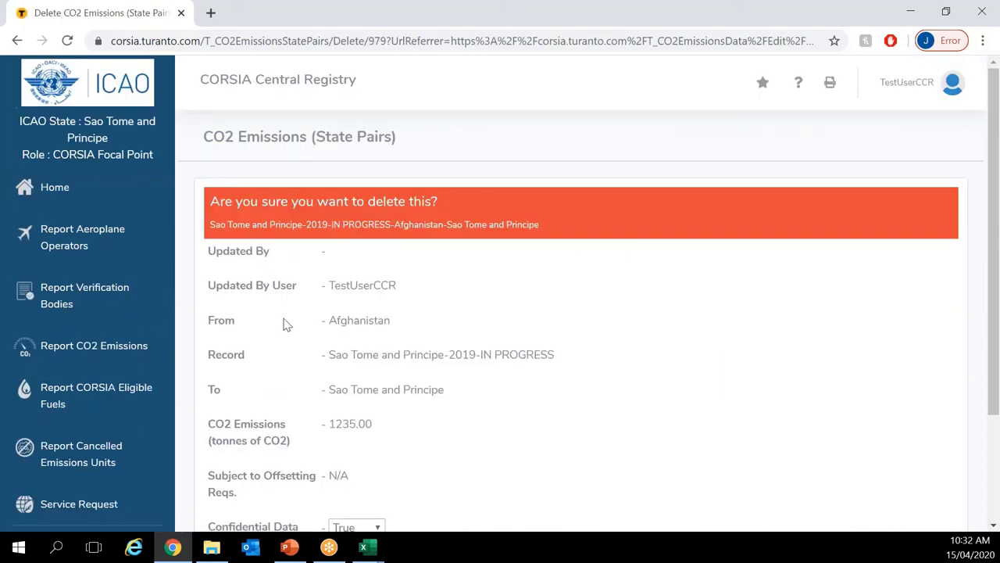
scroll(306, 325, "down", 1)
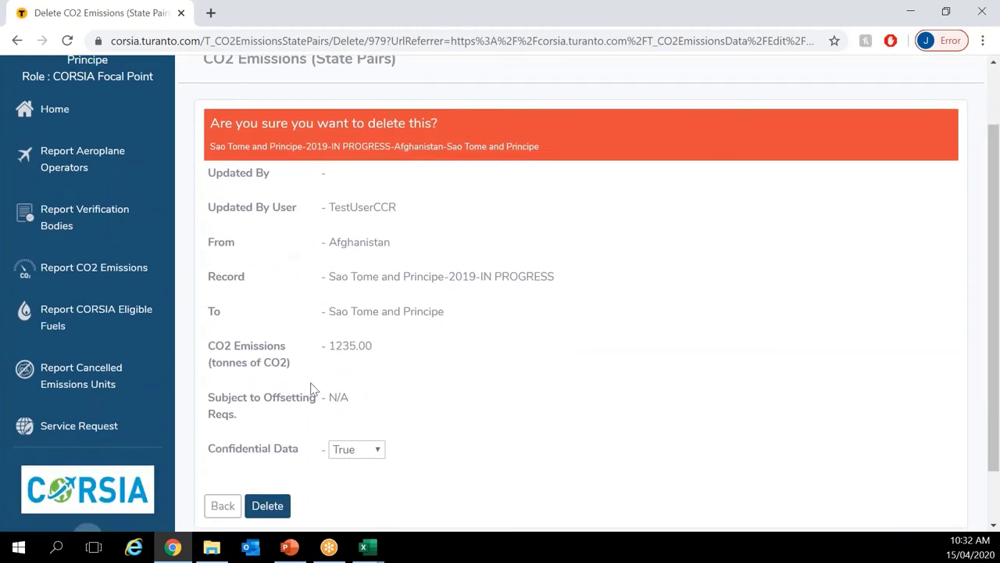
scroll(297, 430, "down", 1)
left_click(268, 443)
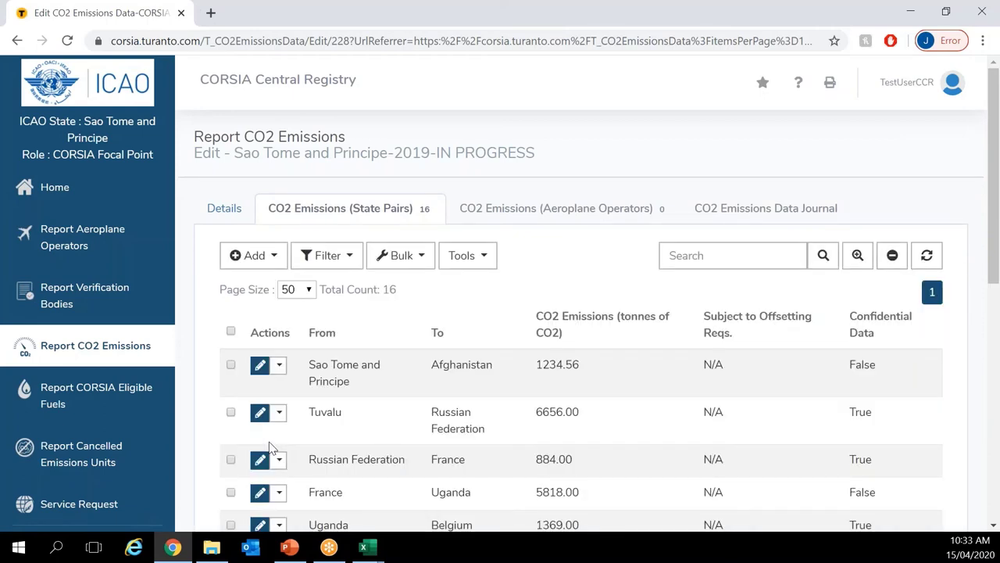
Step: Edit the Sao Tome and Principe–Afghanistan pair, replacing 1234.56 CO2 emissions with 450, and save
left_click(261, 367)
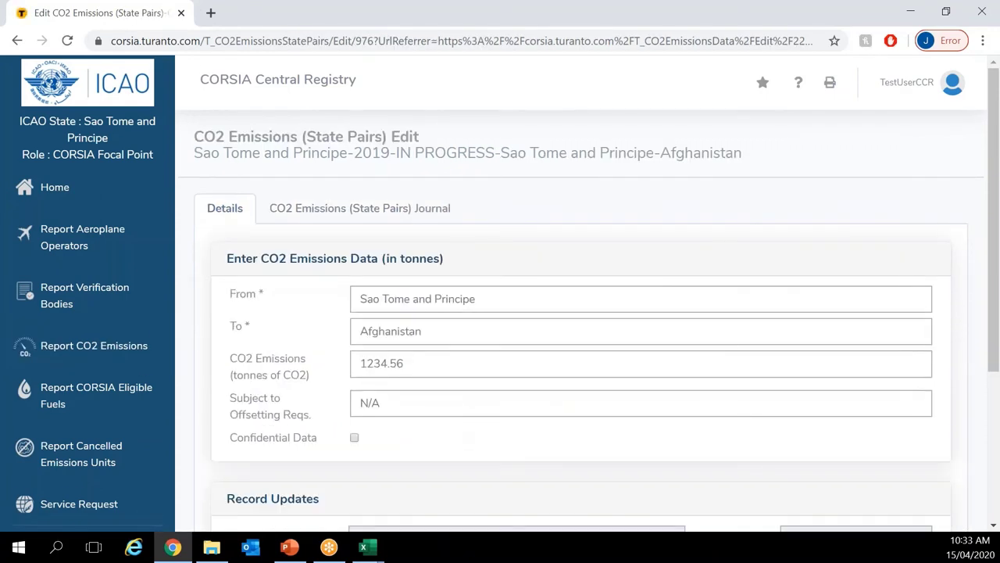
scroll(400, 266, "down", 1)
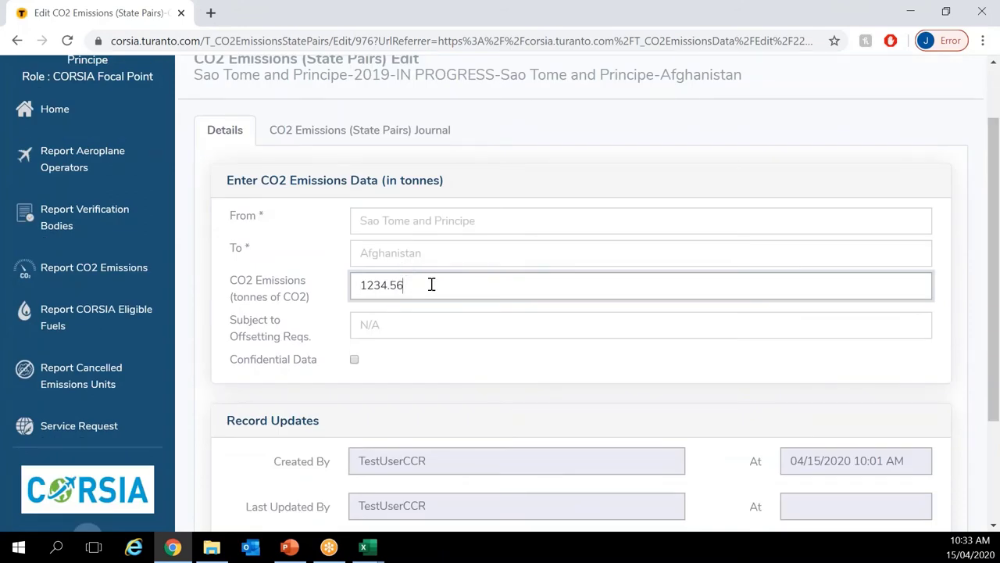
scroll(431, 285, "down", 1)
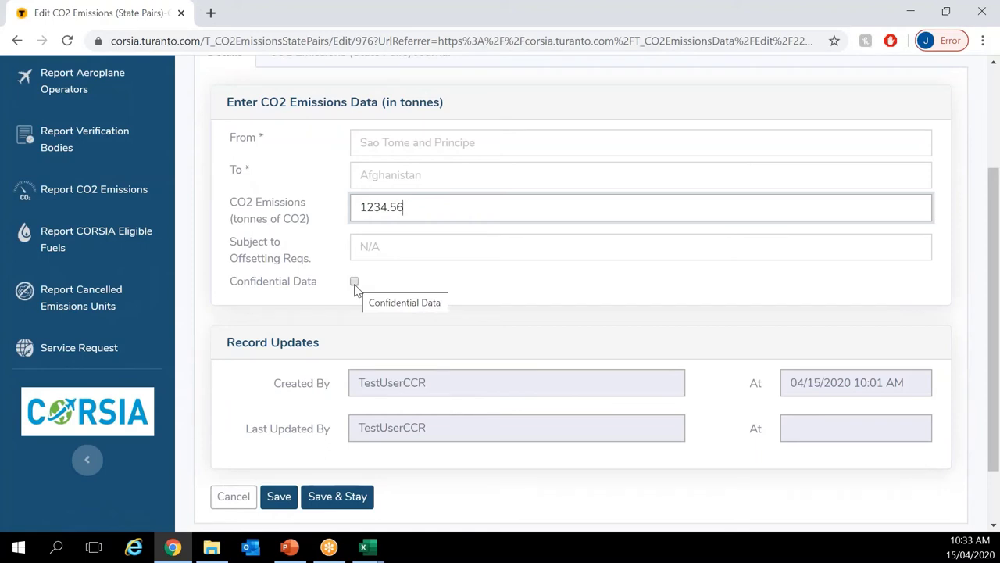
scroll(354, 289, "down", 1)
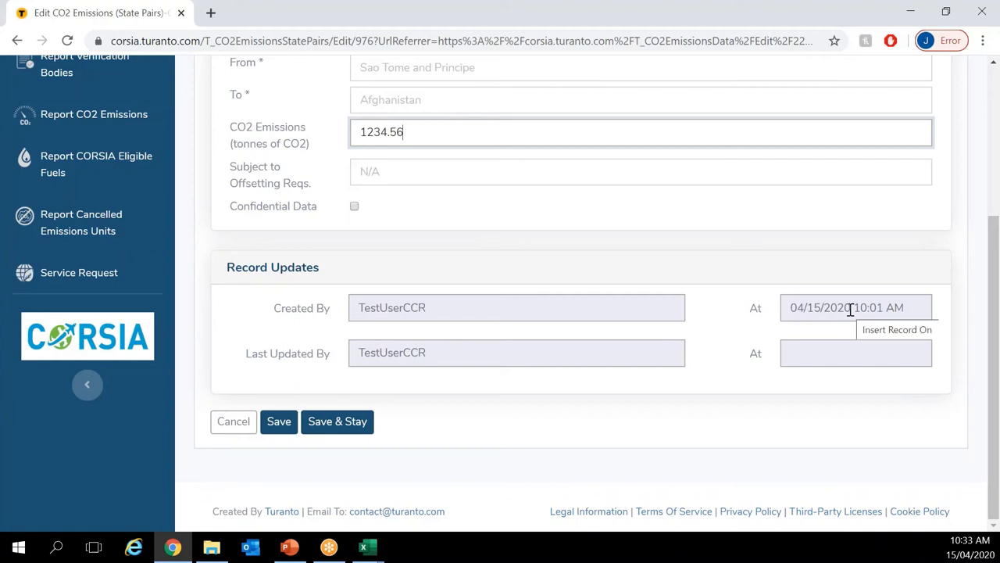
left_click_drag(415, 130, 300, 128)
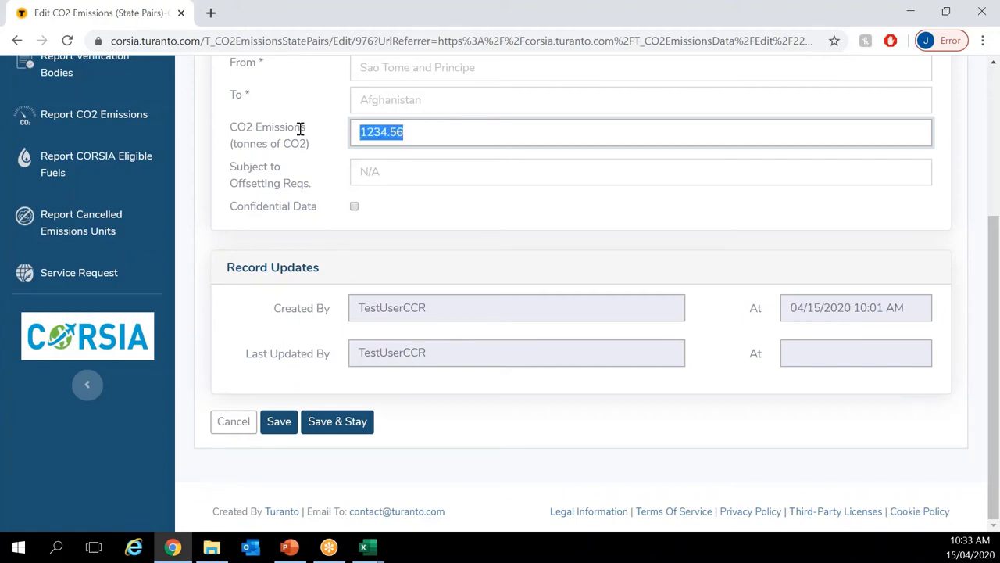
type("450")
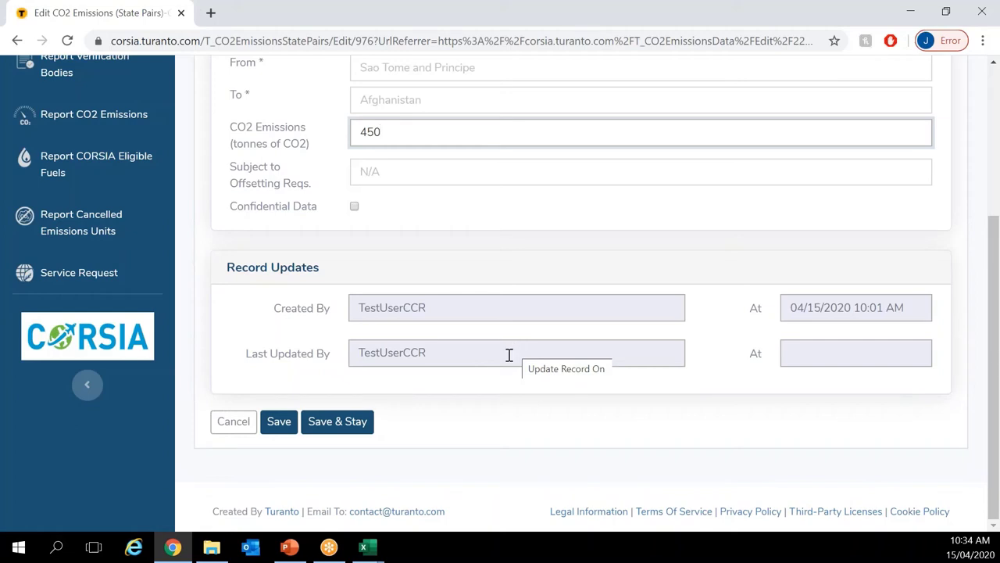
left_click(278, 422)
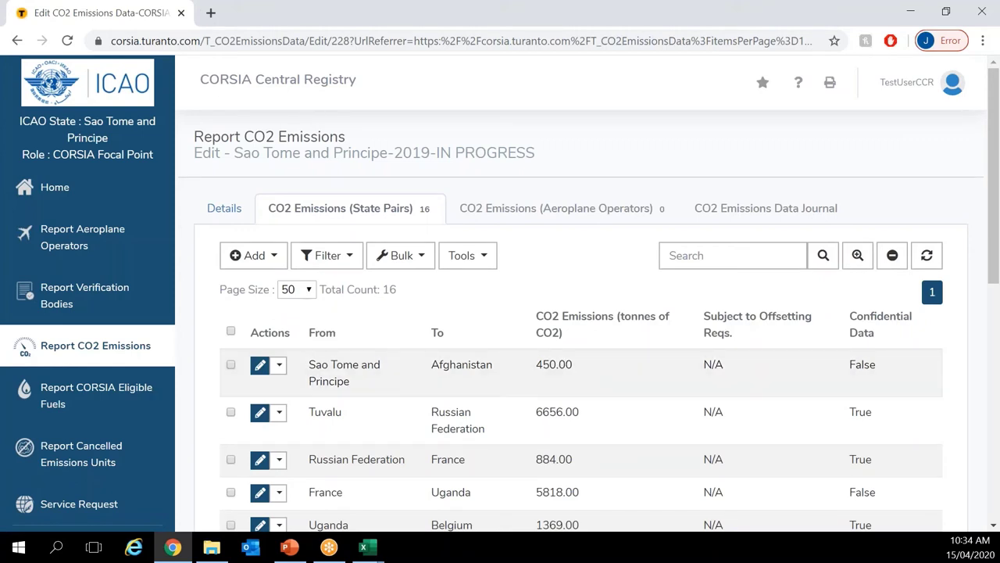
key("alt+Tab")
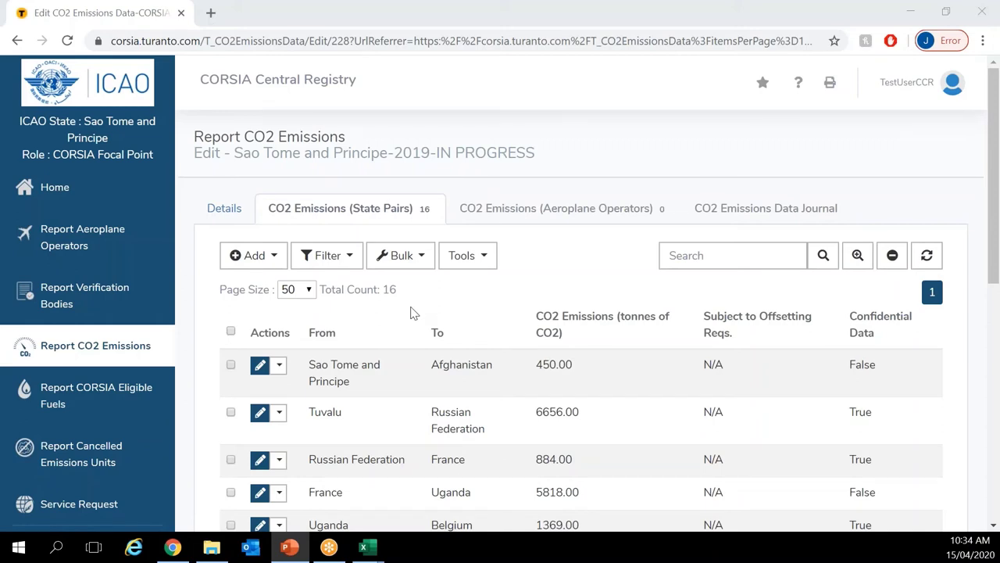
left_click(468, 256)
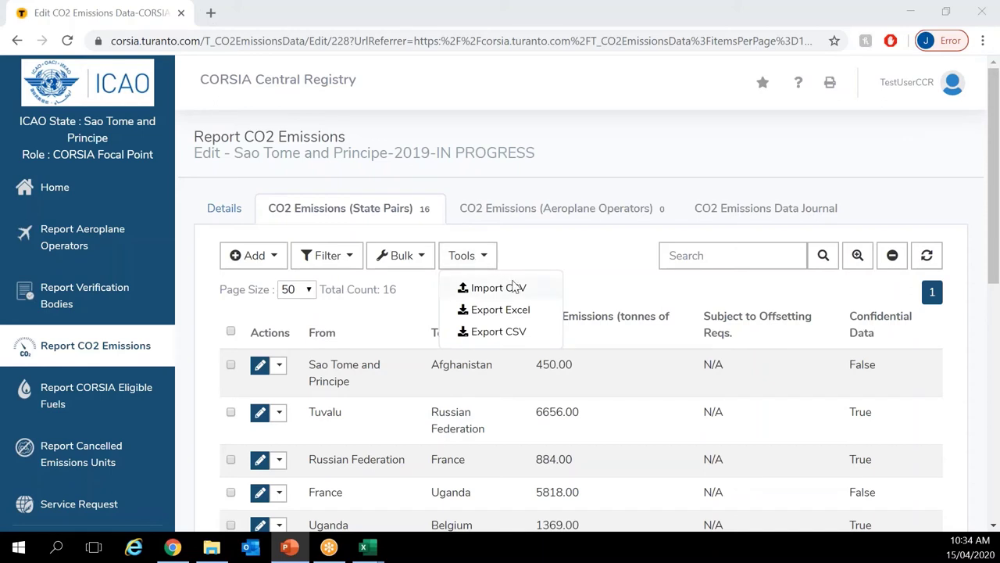
left_click(557, 269)
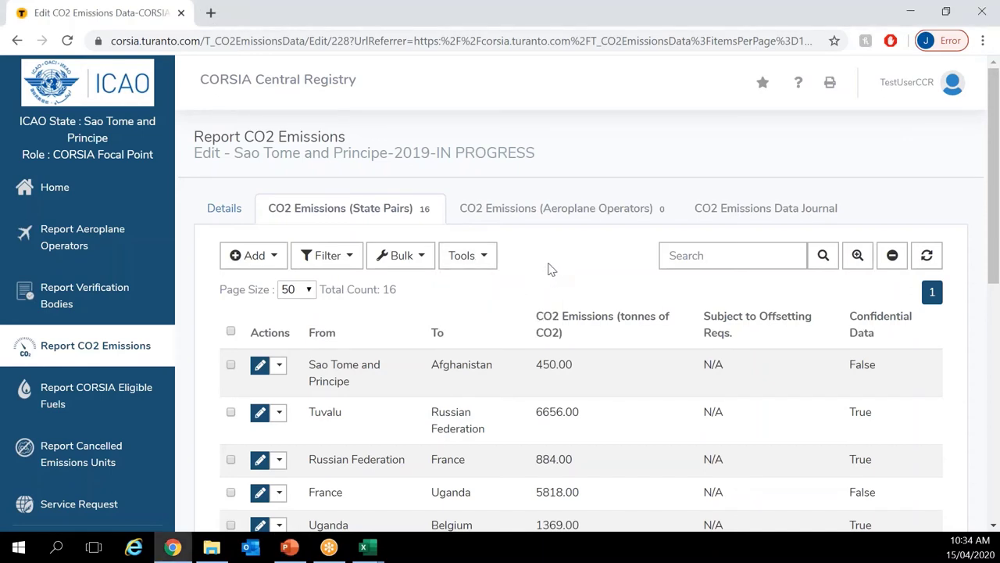
left_click(467, 256)
left_click(516, 262)
Step: Return to the CO2 emissions records and start adding a copy from another reporting year
left_click(104, 356)
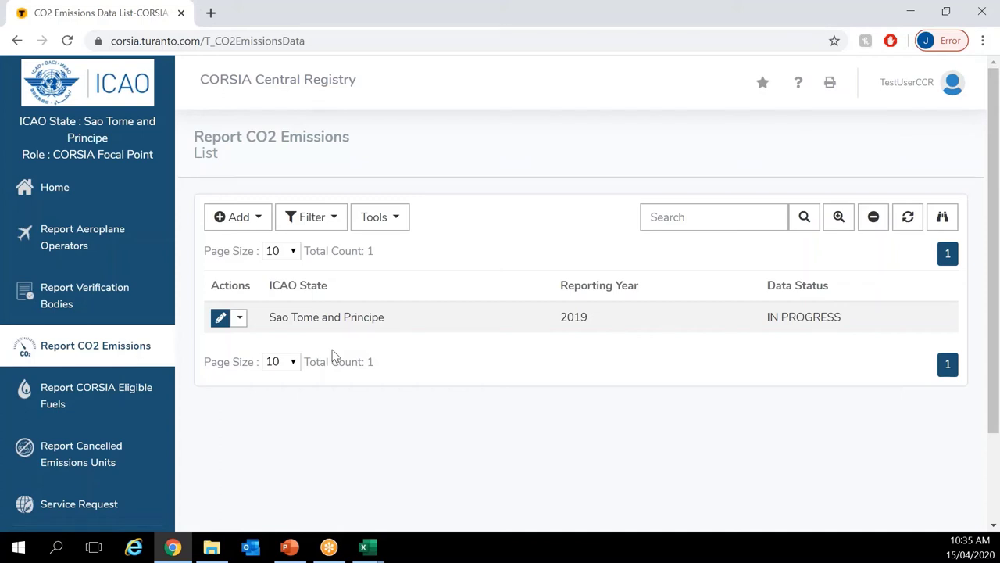
left_click(239, 227)
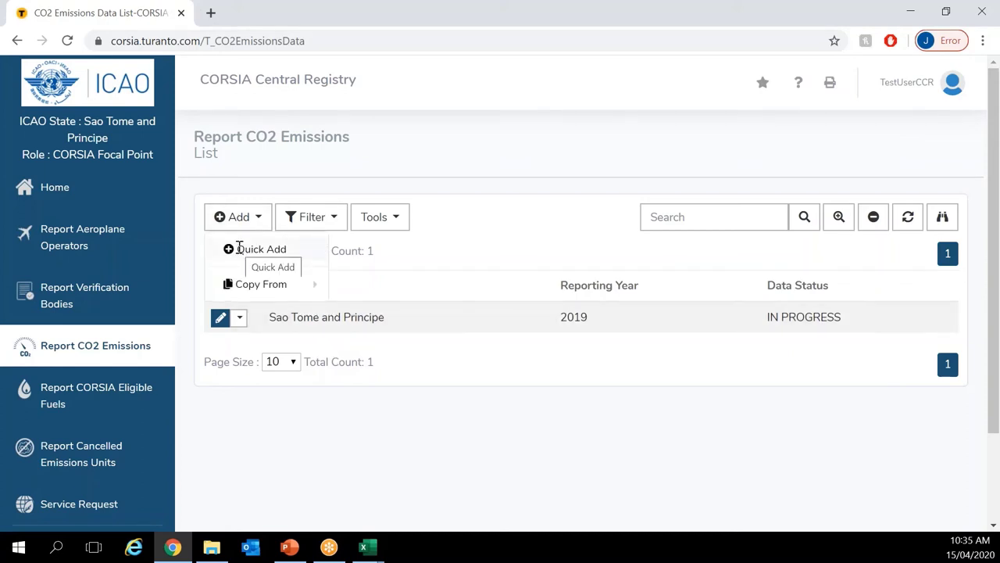
mouse_move(250, 283)
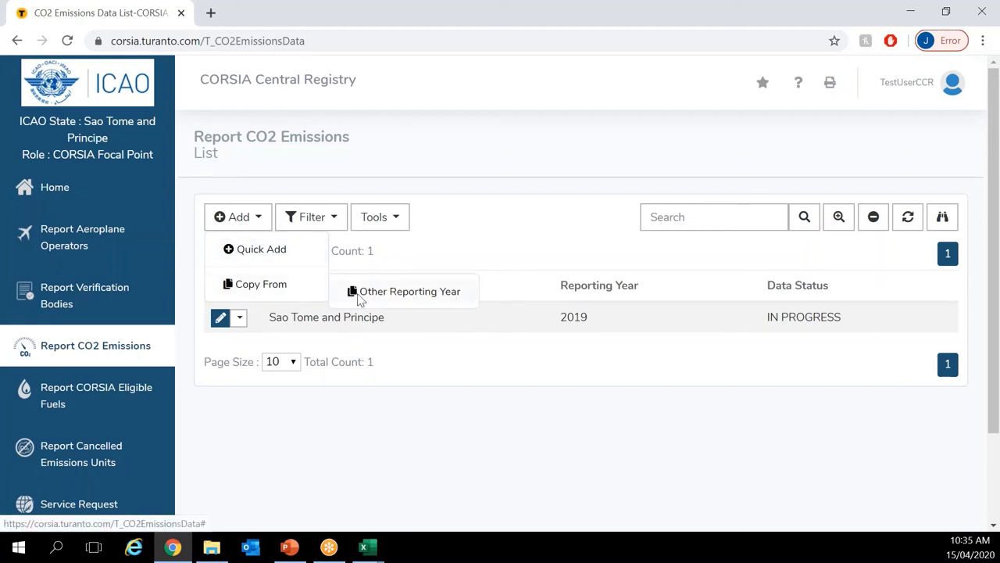
left_click(383, 289)
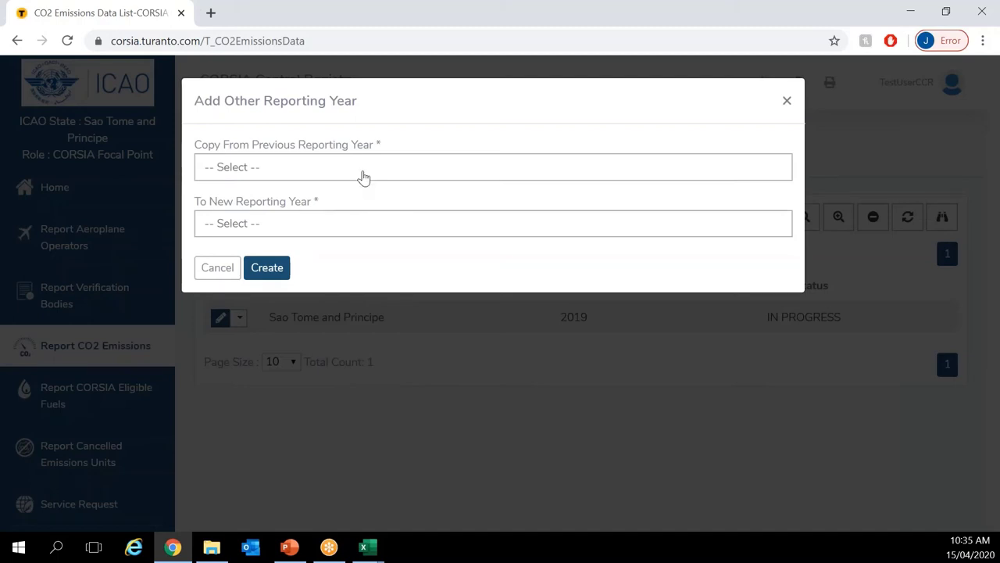
Step: Copy the Sao Tome and Principe-2019-IN PROGRESS record into reporting year 2020
left_click(362, 173)
left_click(348, 238)
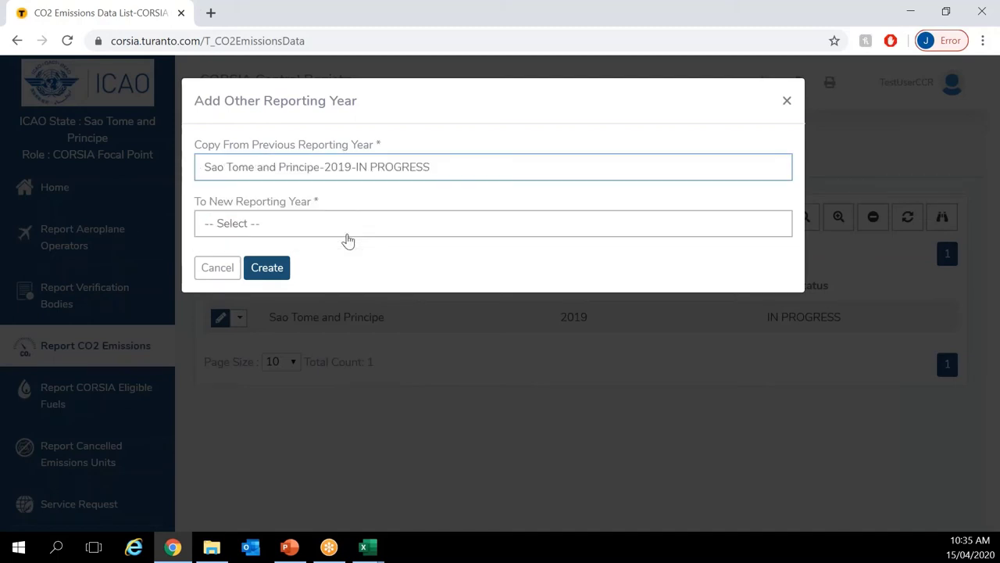
left_click(349, 234)
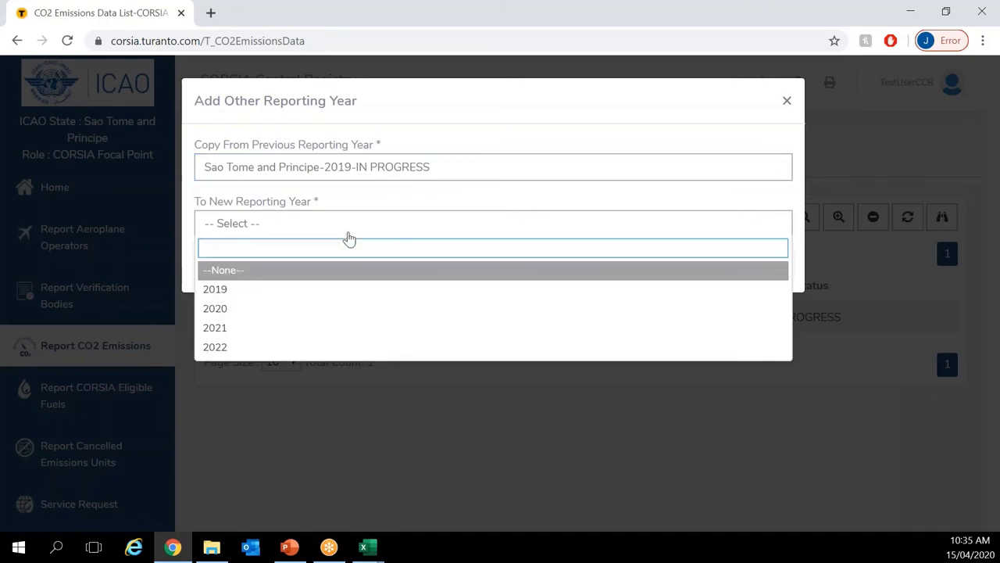
left_click(302, 312)
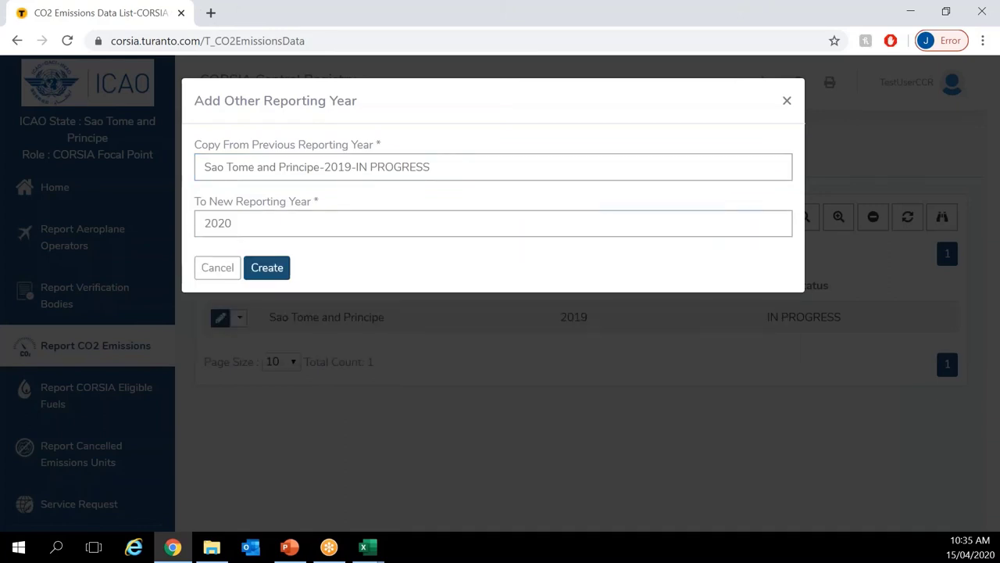
left_click(264, 273)
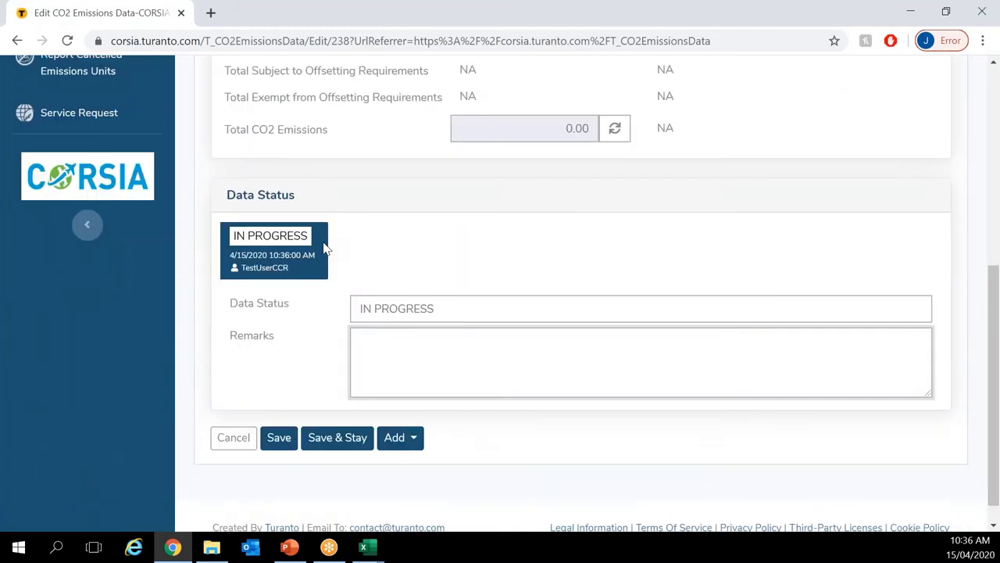
Step: Review the new 2020 record's state pairs, then go back to the emissions records list
scroll(359, 245, "up", 1)
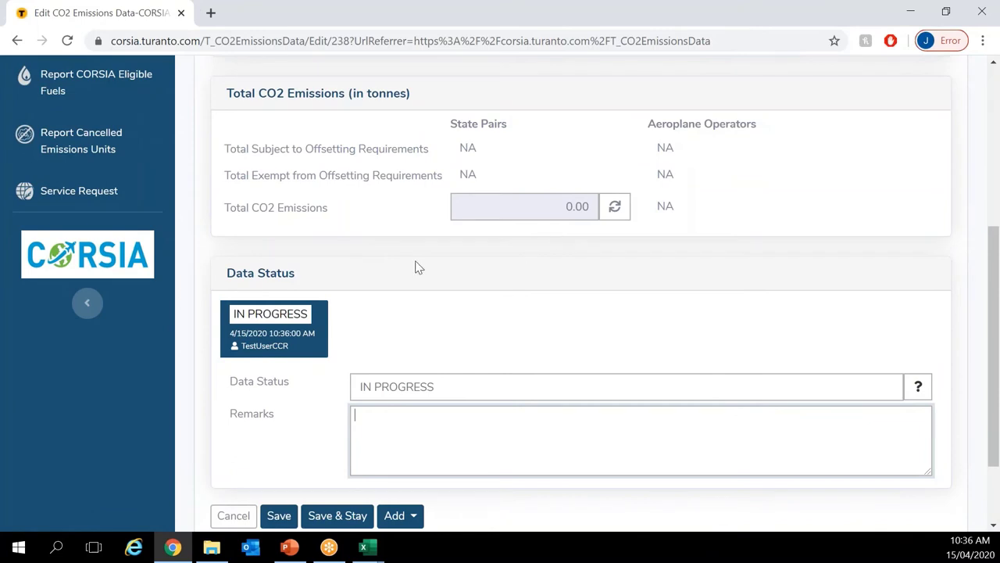
scroll(319, 265, "up", 2)
scroll(305, 265, "up", 2)
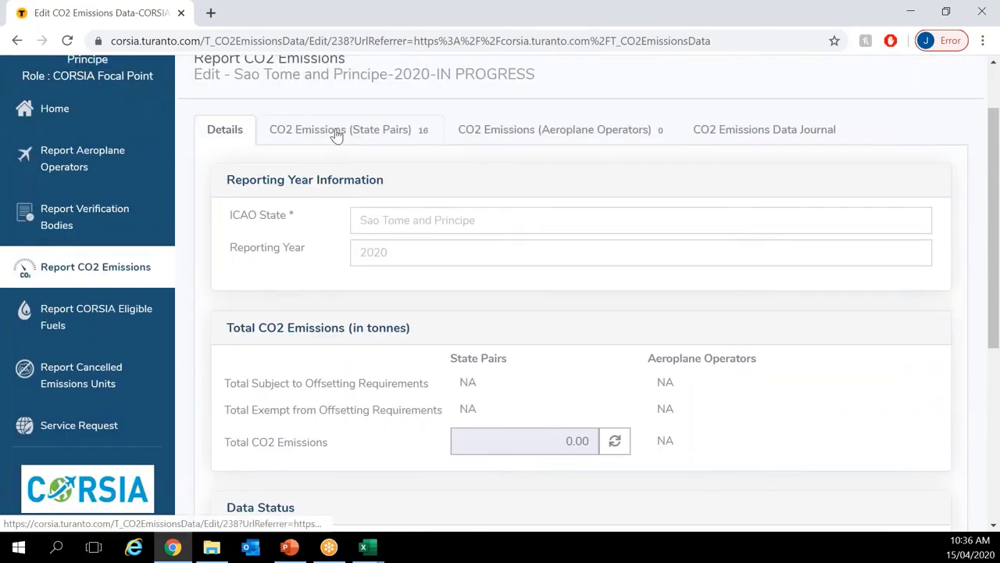
left_click(335, 130)
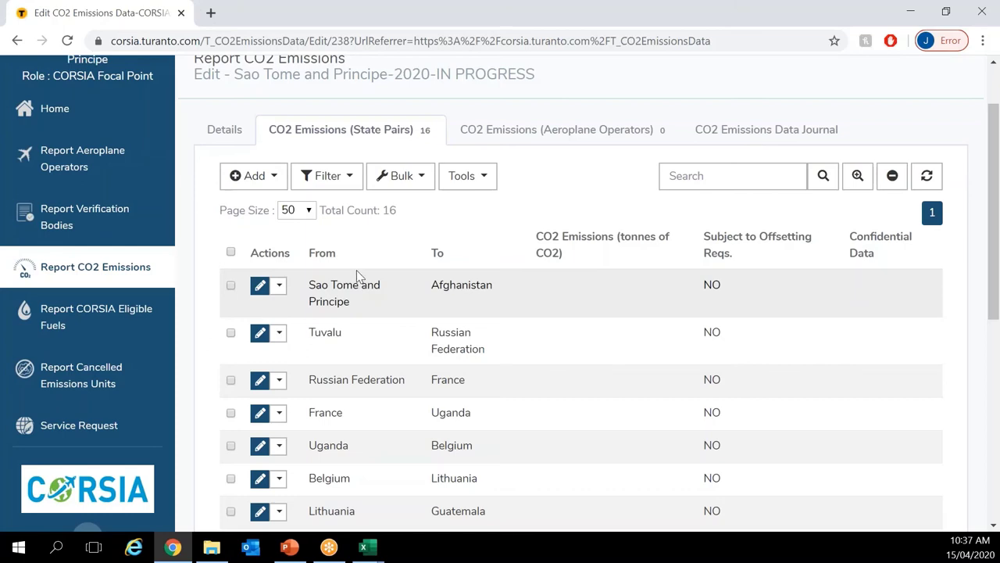
left_click(117, 272)
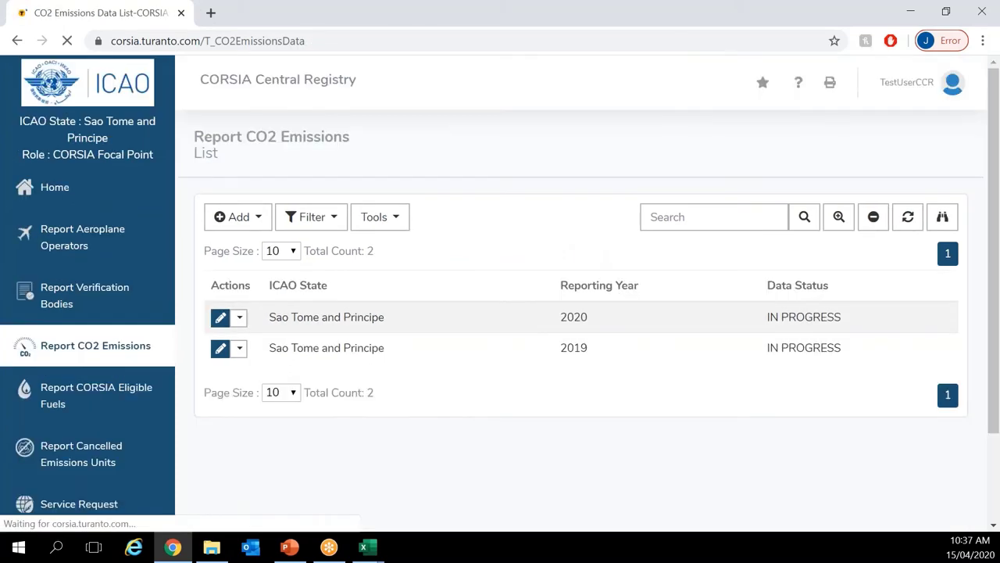
Step: Open the 2019 record and scroll through its 16 state pairs
left_click(221, 355)
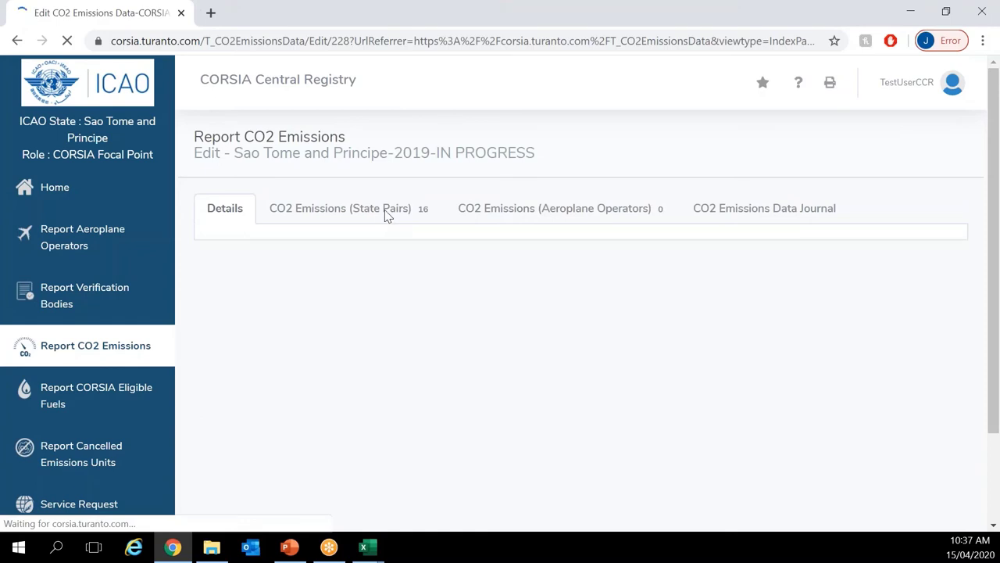
left_click(385, 209)
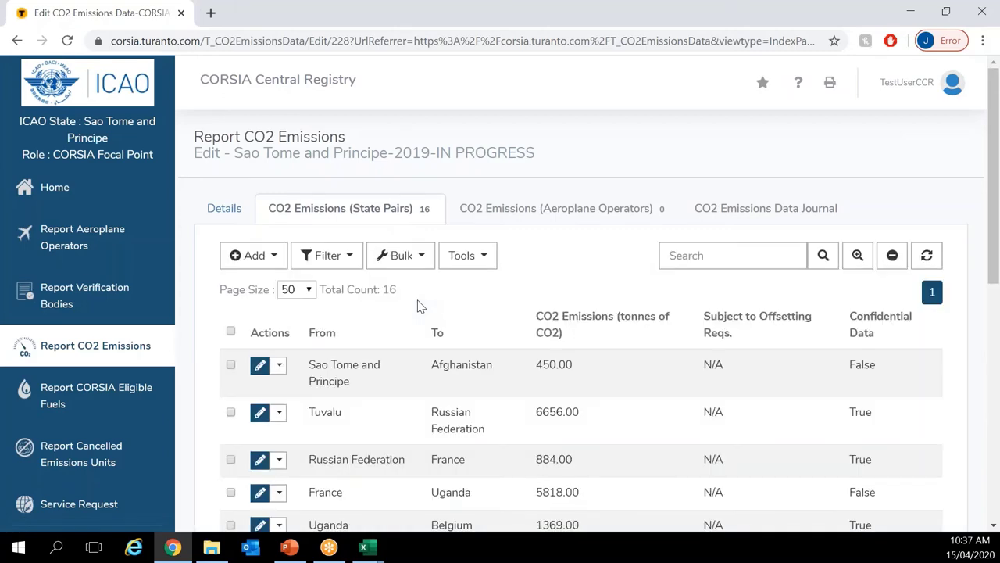
scroll(418, 305, "down", 3)
scroll(418, 306, "down", 3)
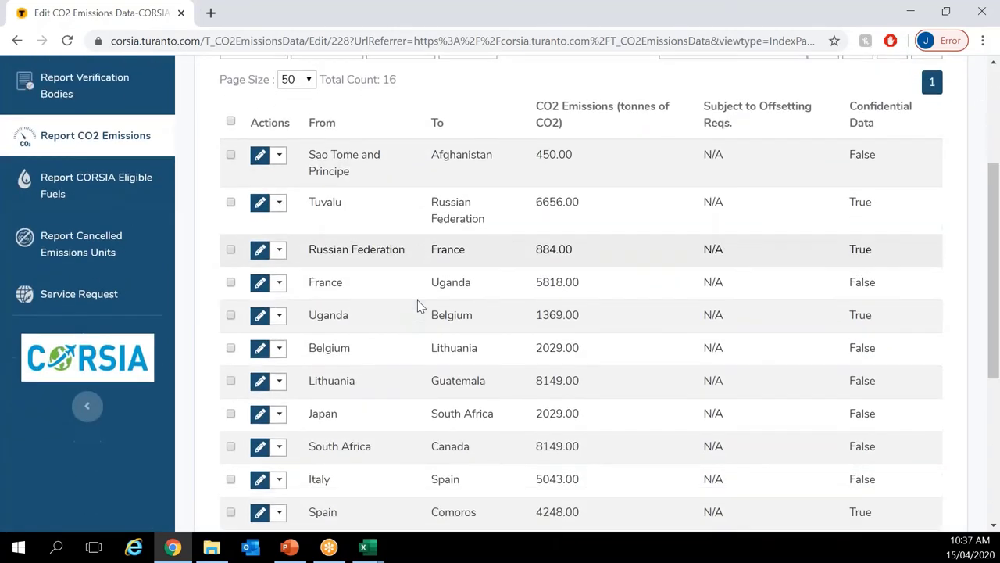
scroll(418, 306, "down", 3)
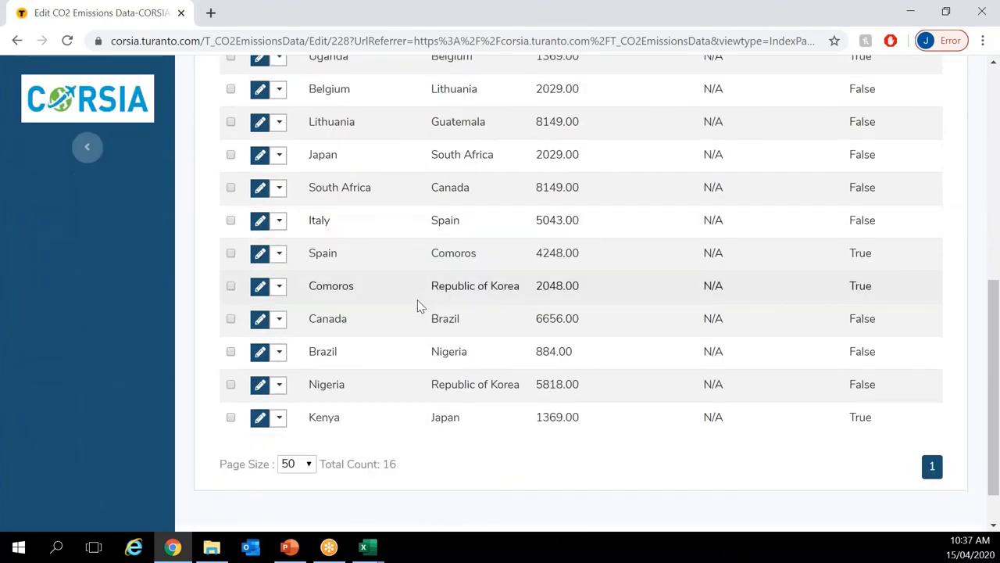
scroll(417, 306, "up", 6)
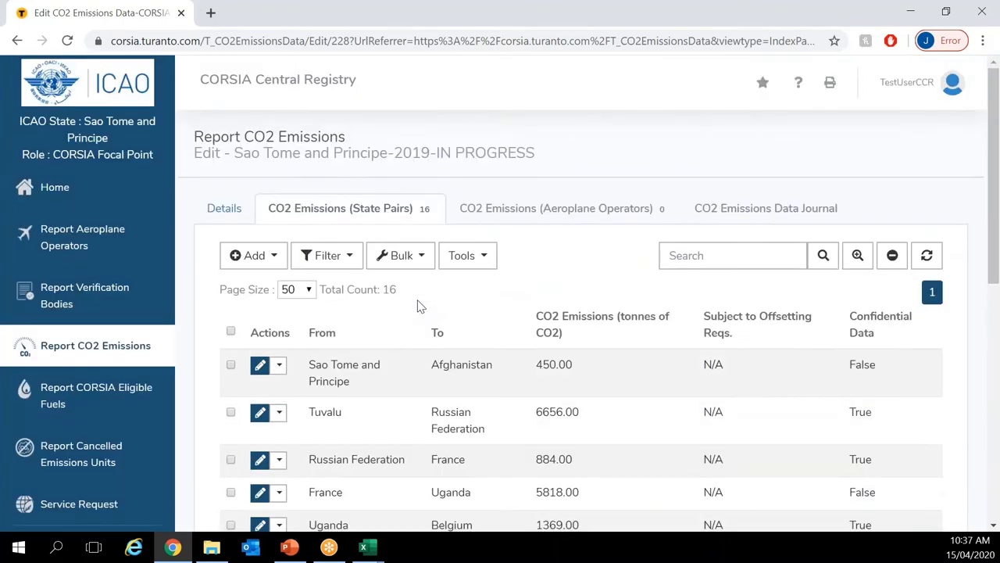
Step: Check the 2019 record's details: 61599.00 tonnes total emissions and its Data Status
left_click(223, 216)
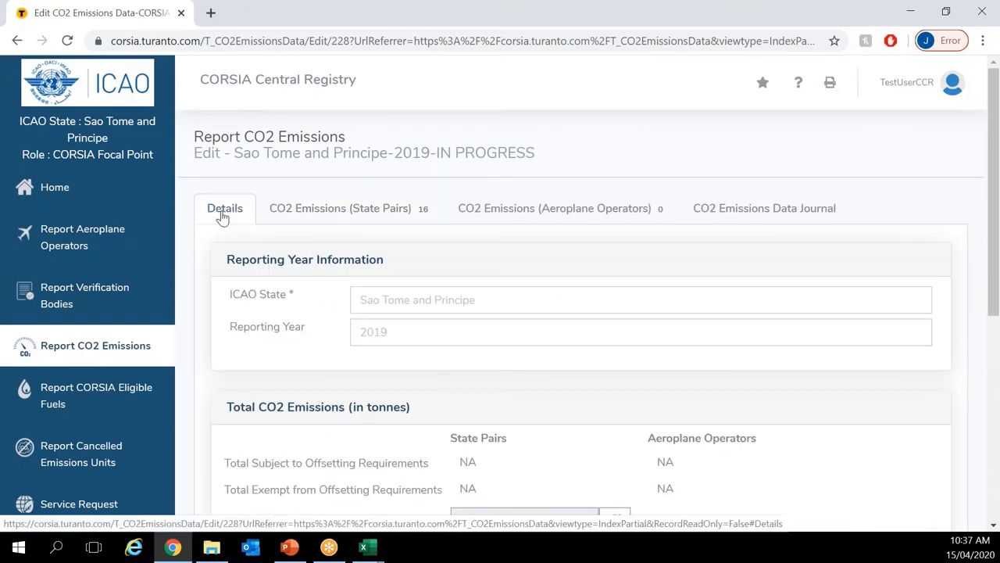
scroll(223, 216, "down", 2)
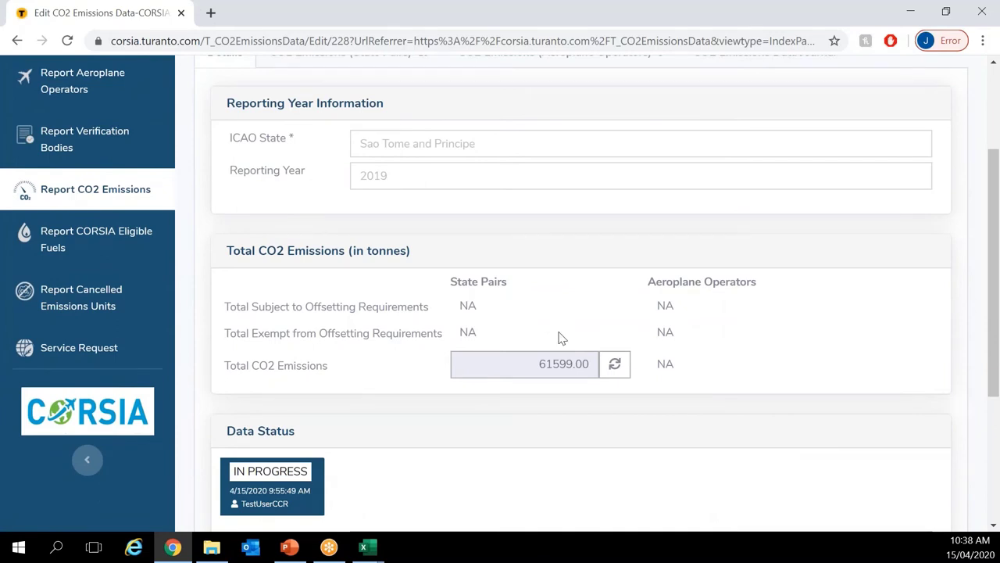
scroll(560, 338, "down", 3)
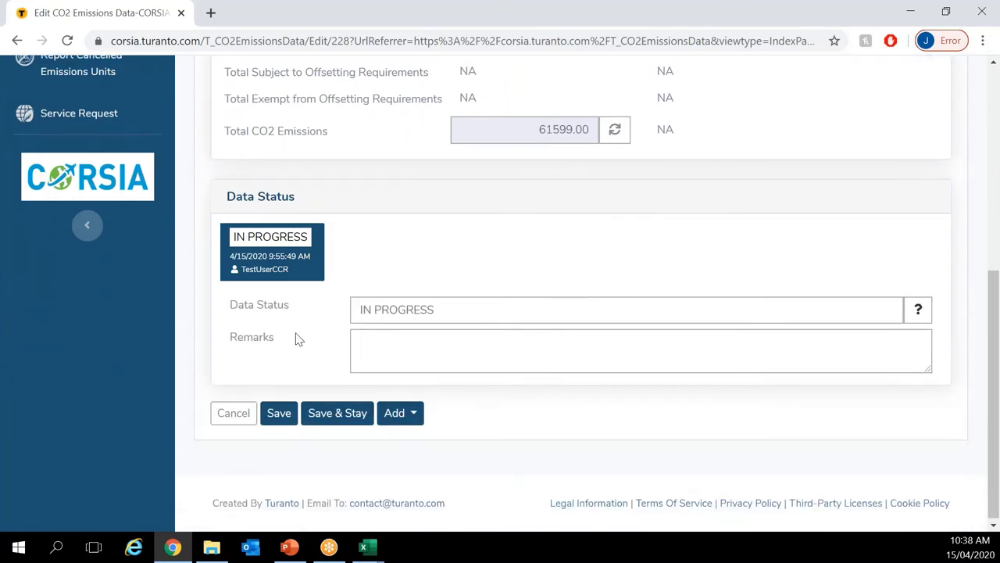
Step: Change the 2019 record's Data Status to COMPLETE and submit the save
left_click(419, 317)
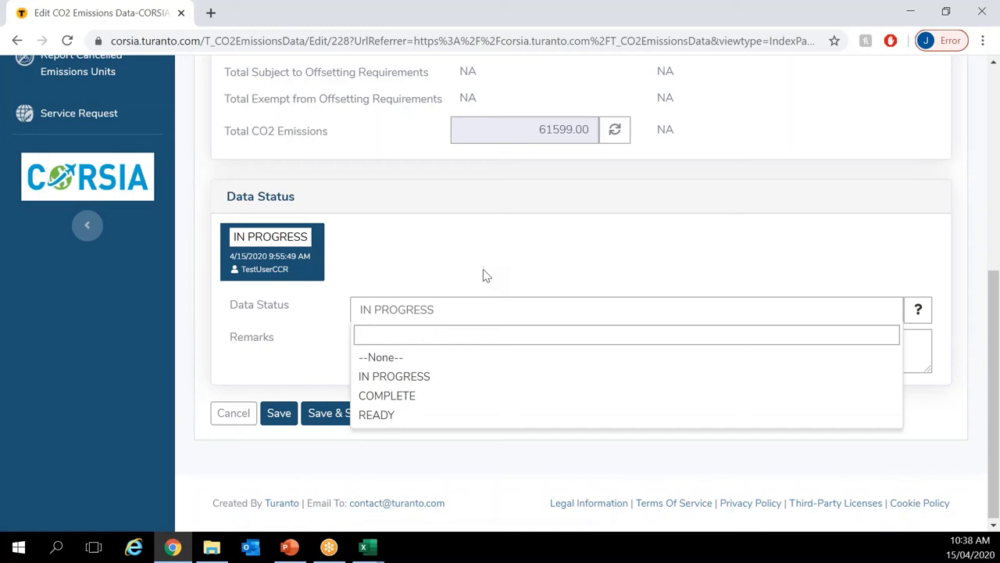
left_click(413, 396)
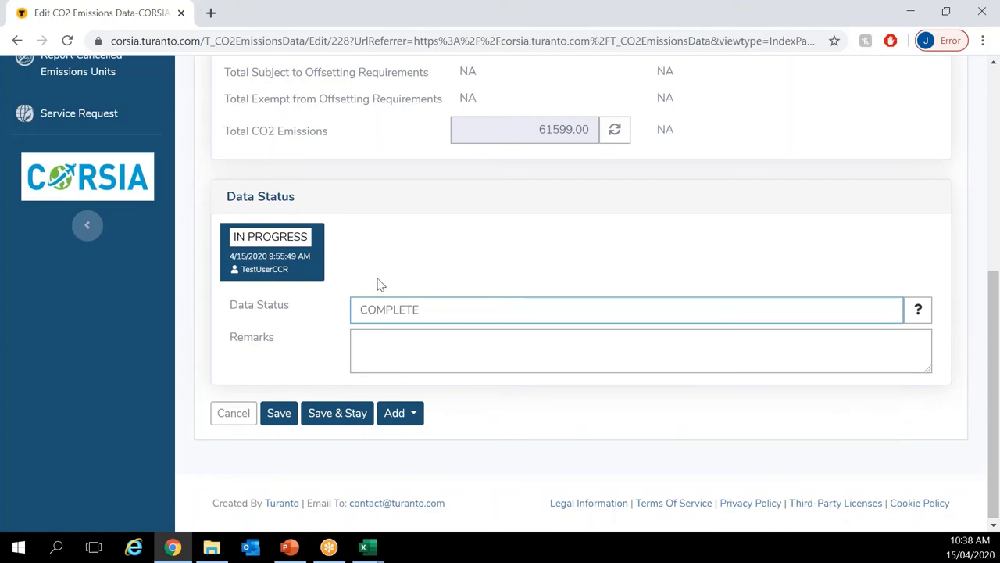
left_click(289, 414)
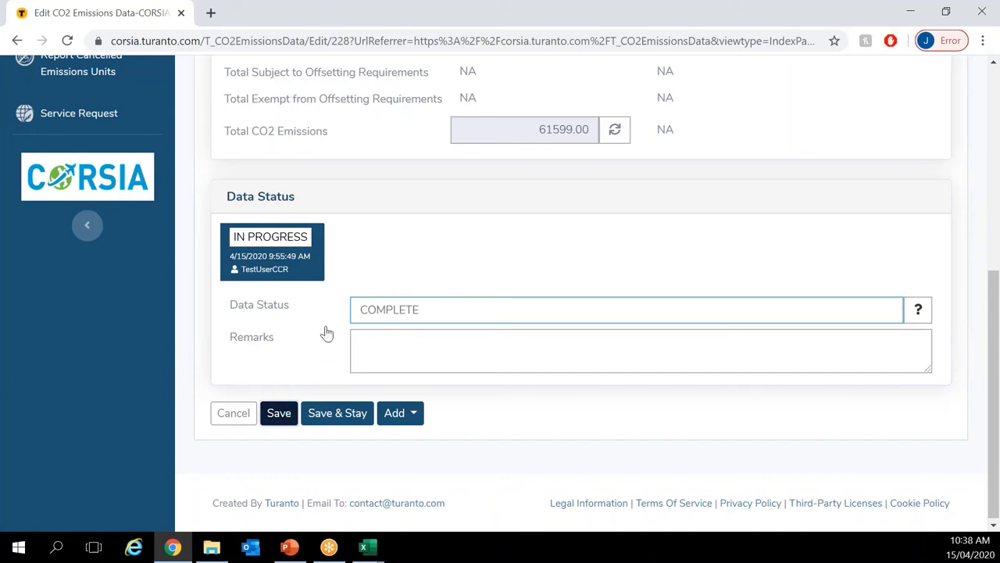
key("Return")
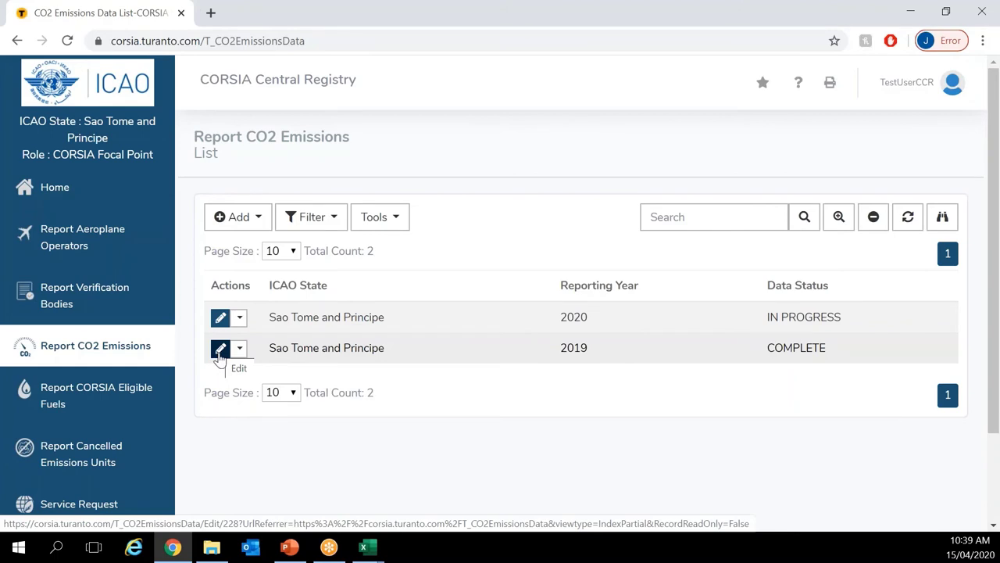
Step: Reopen the 2019 record, set Data Status to READY, and save to get the lock warning
left_click(219, 349)
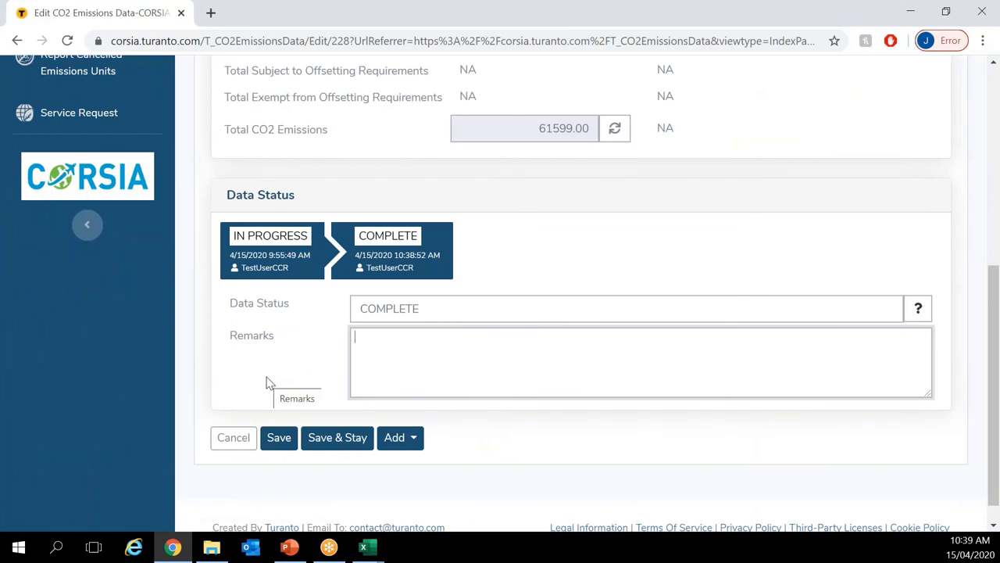
left_click(461, 320)
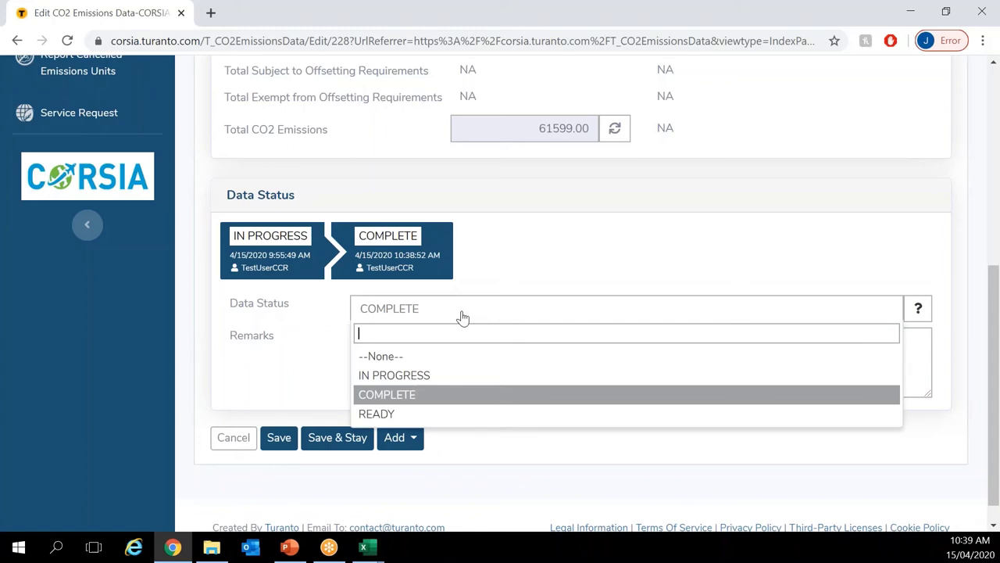
left_click(420, 421)
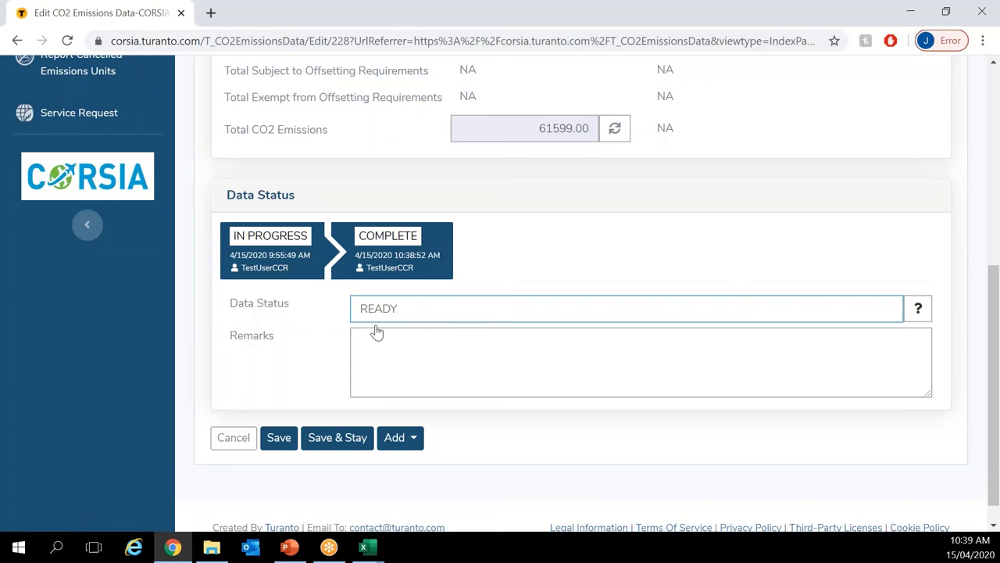
left_click(281, 437)
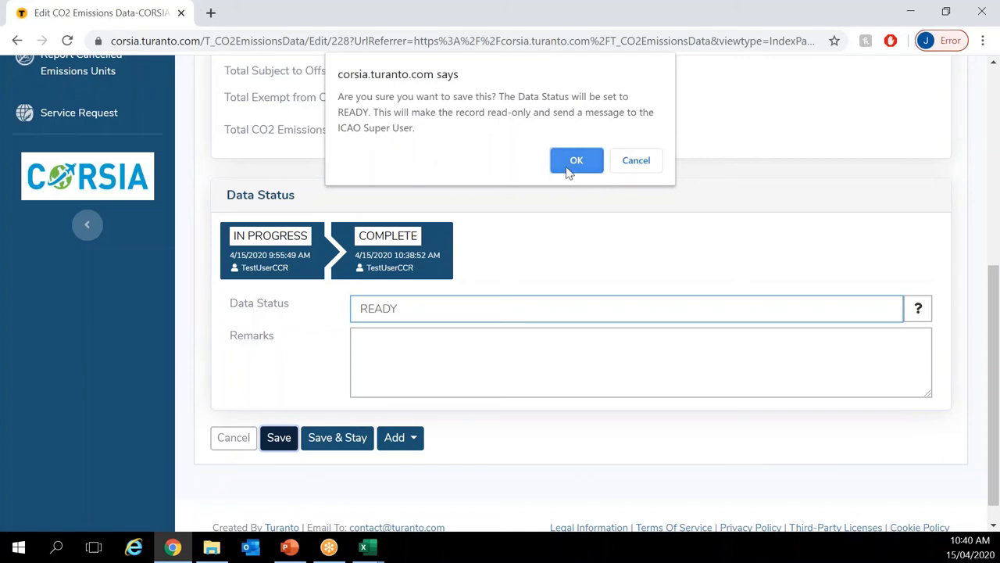
Step: Confirm the READY save with OK, making the 2019 record read-only
left_click(576, 161)
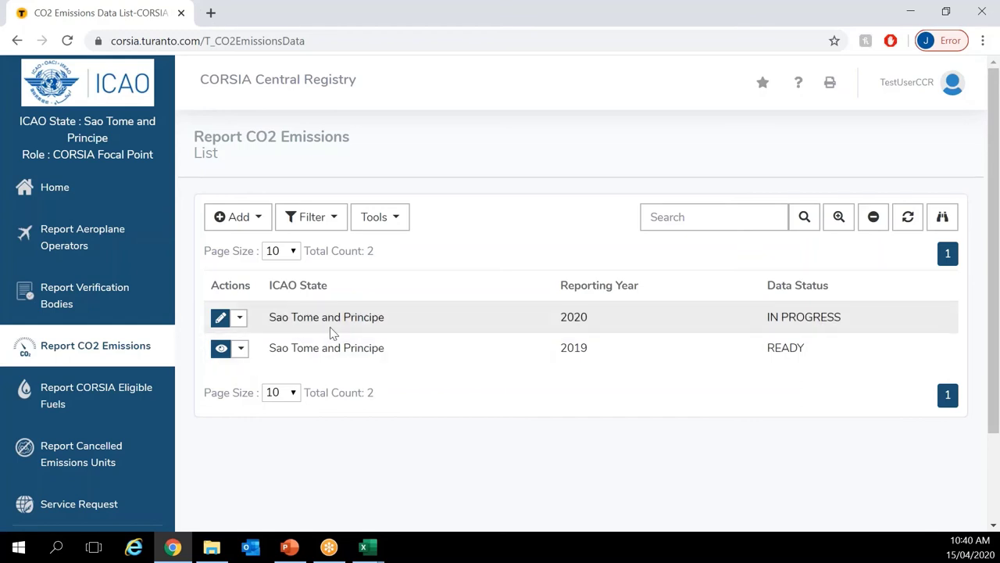
left_click(223, 353)
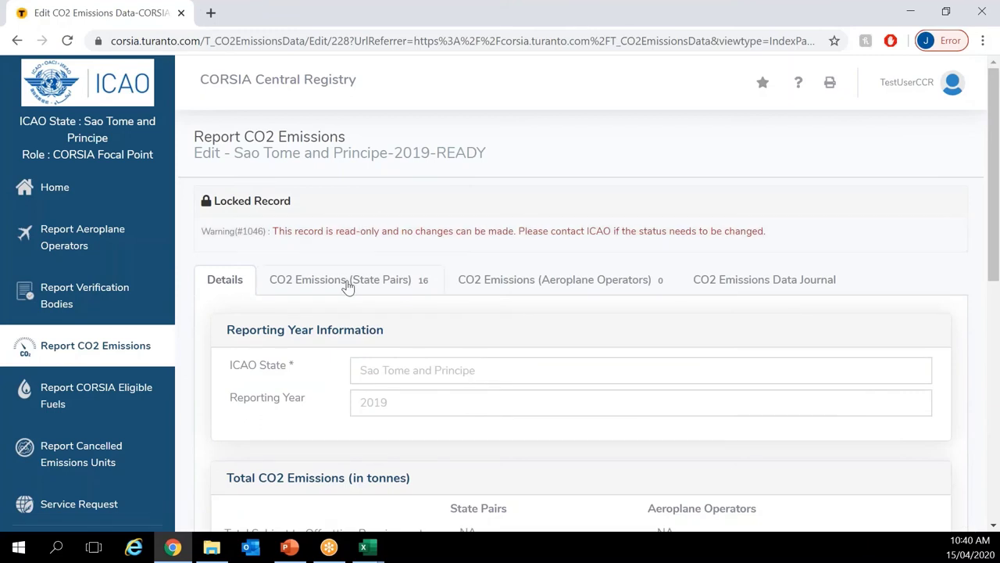
left_click(349, 289)
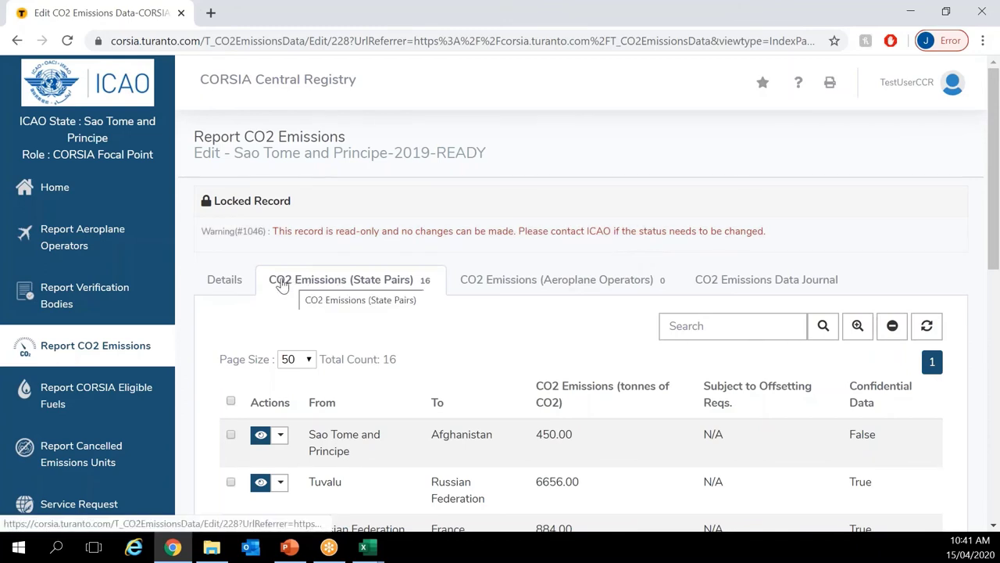
left_click(113, 348)
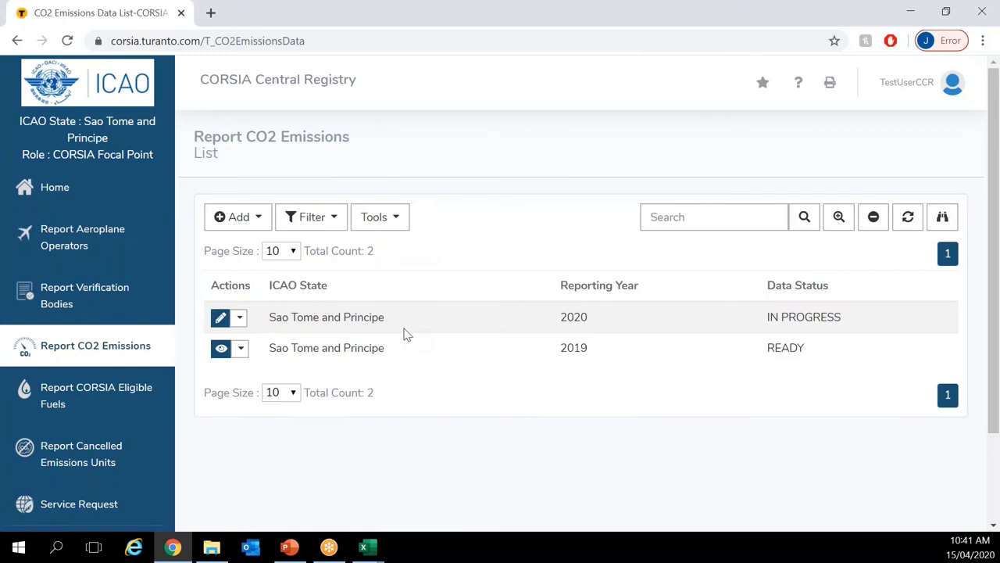
Step: Open the 2020 record and check the Tools menu's Import CSV, Export Excel and Export CSV options
left_click(220, 317)
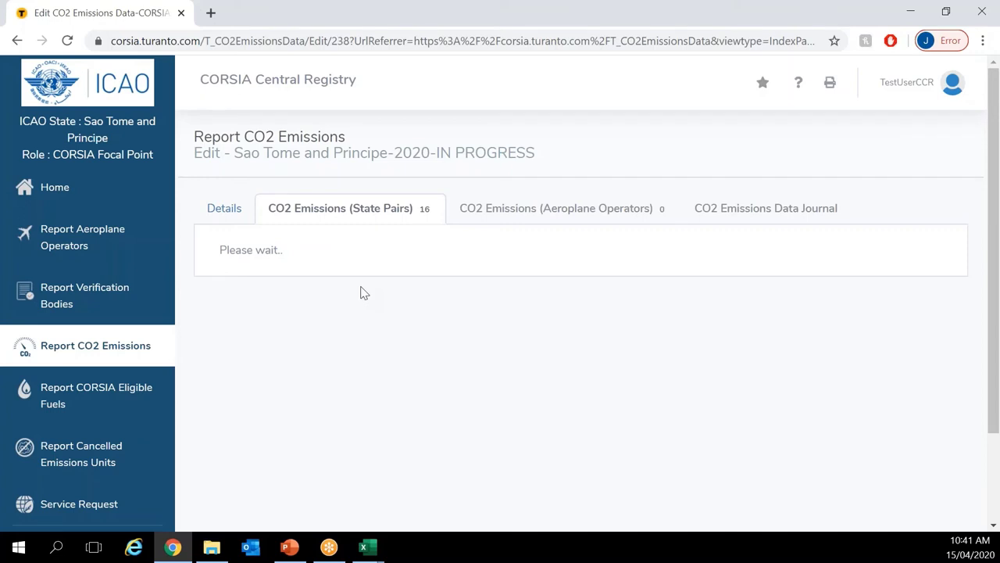
left_click(467, 256)
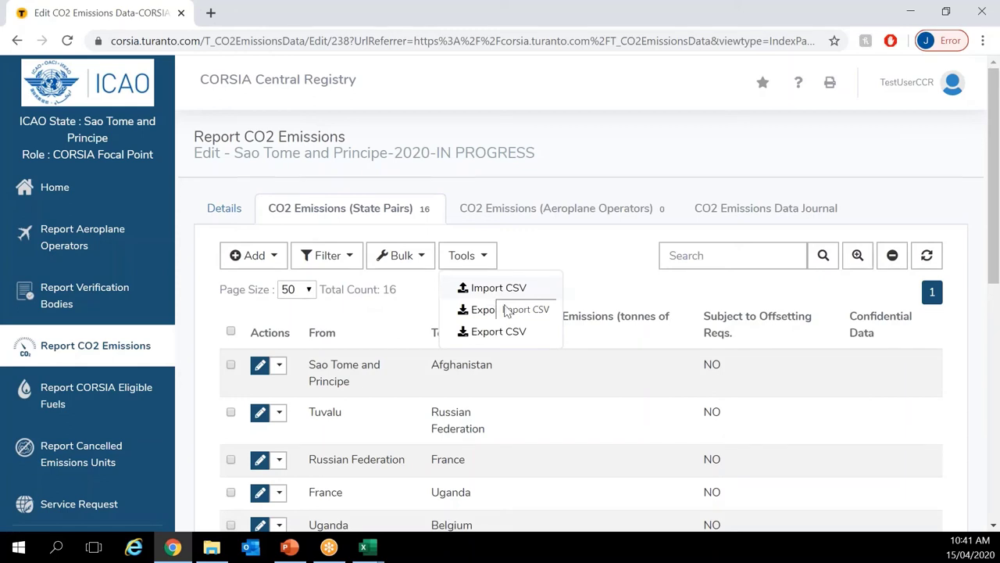
left_click(509, 313)
left_click(479, 264)
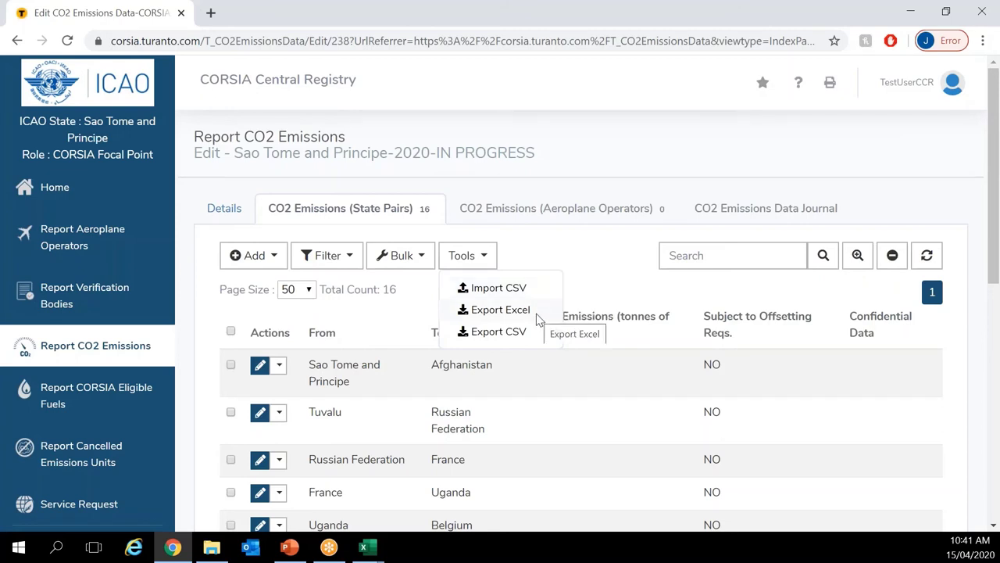
left_click(571, 286)
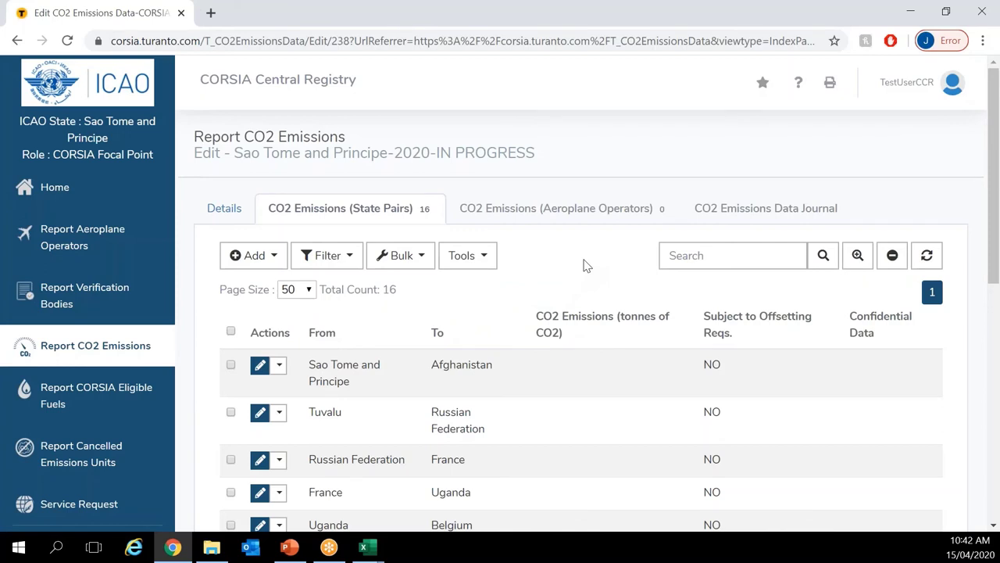